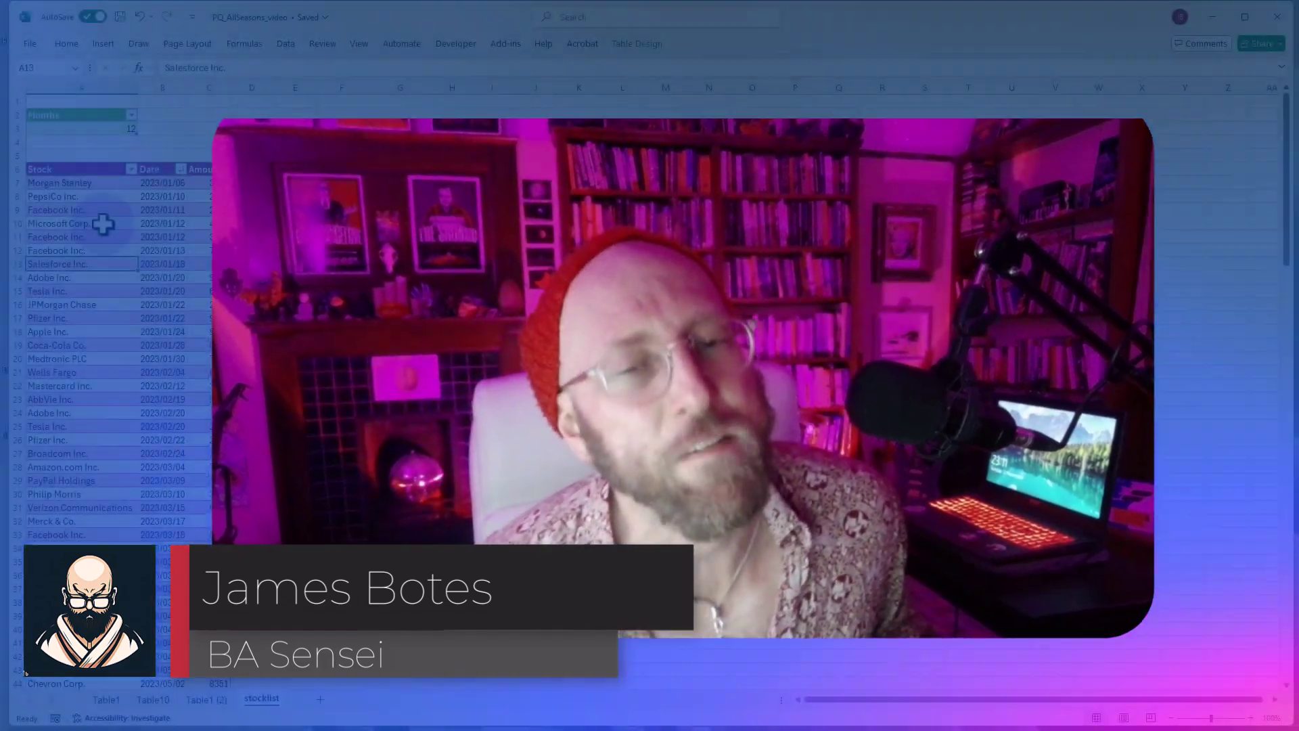
# Step: Examine the Stock, Date and Amount columns of the stock transactions table
pyautogui.click(103, 224)
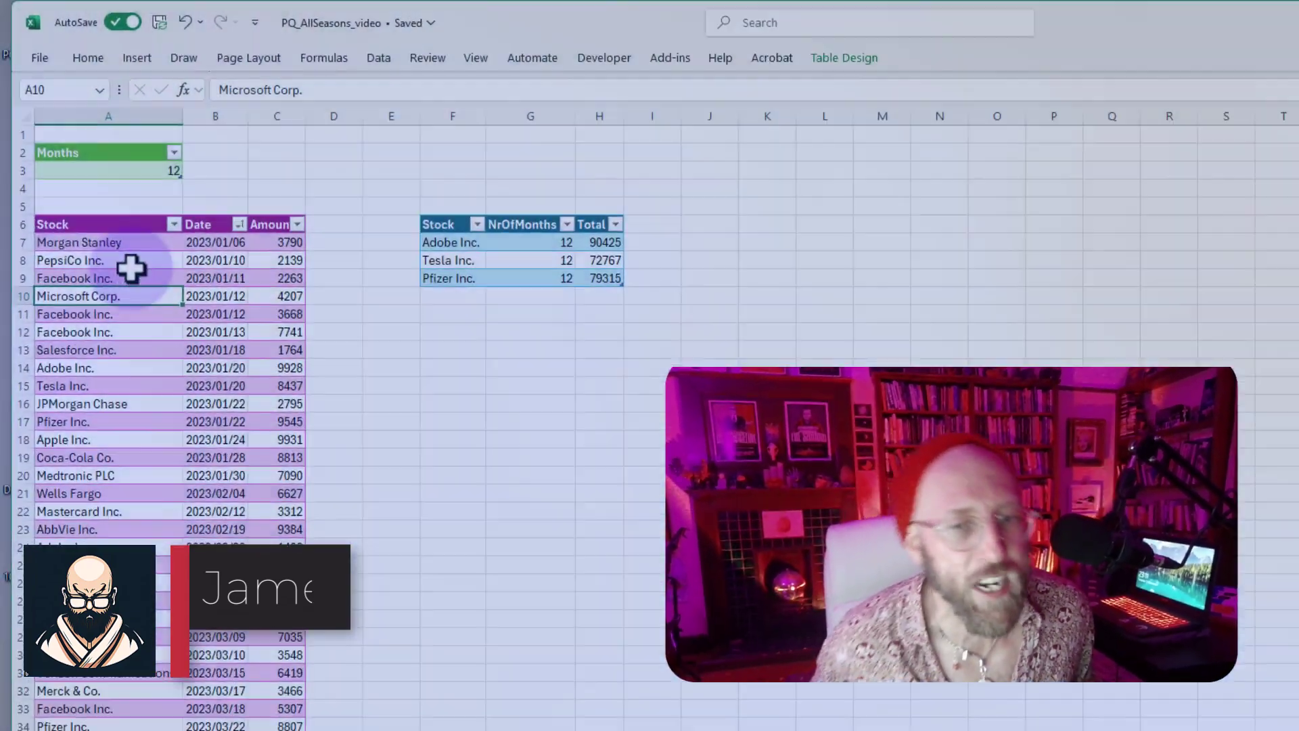
pyautogui.click(94, 183)
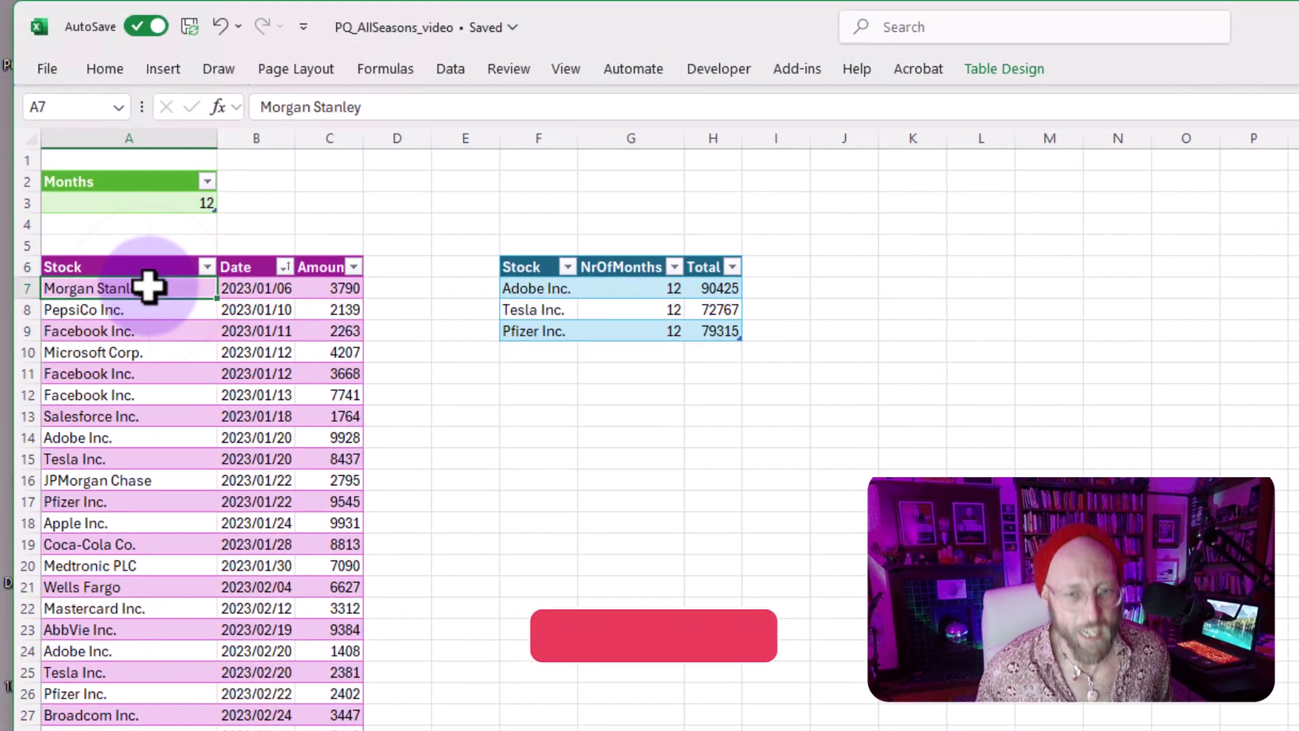
pyautogui.moveTo(148, 288); pyautogui.dragTo(130, 601)
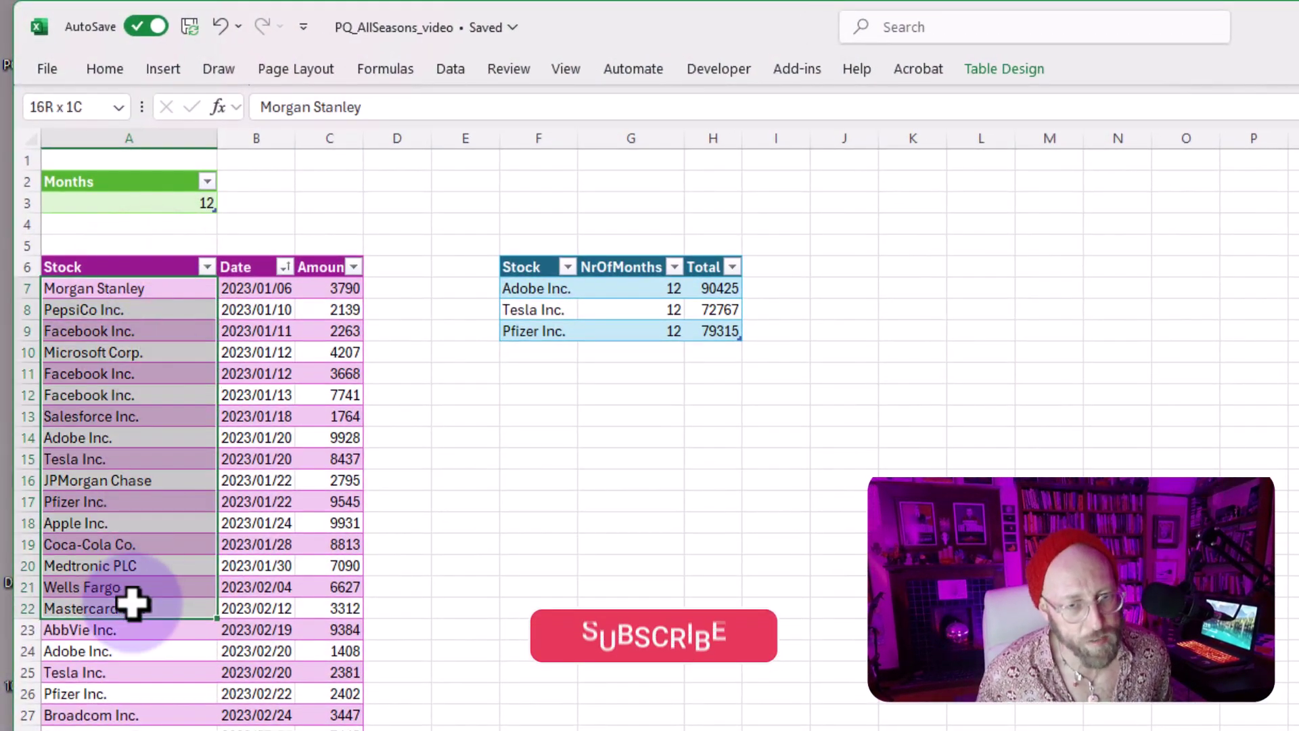
pyautogui.click(183, 354)
pyautogui.moveTo(247, 284); pyautogui.dragTo(255, 705)
pyautogui.moveTo(329, 288); pyautogui.dragTo(302, 626)
pyautogui.click(192, 437)
pyautogui.click(144, 325)
pyautogui.click(160, 455)
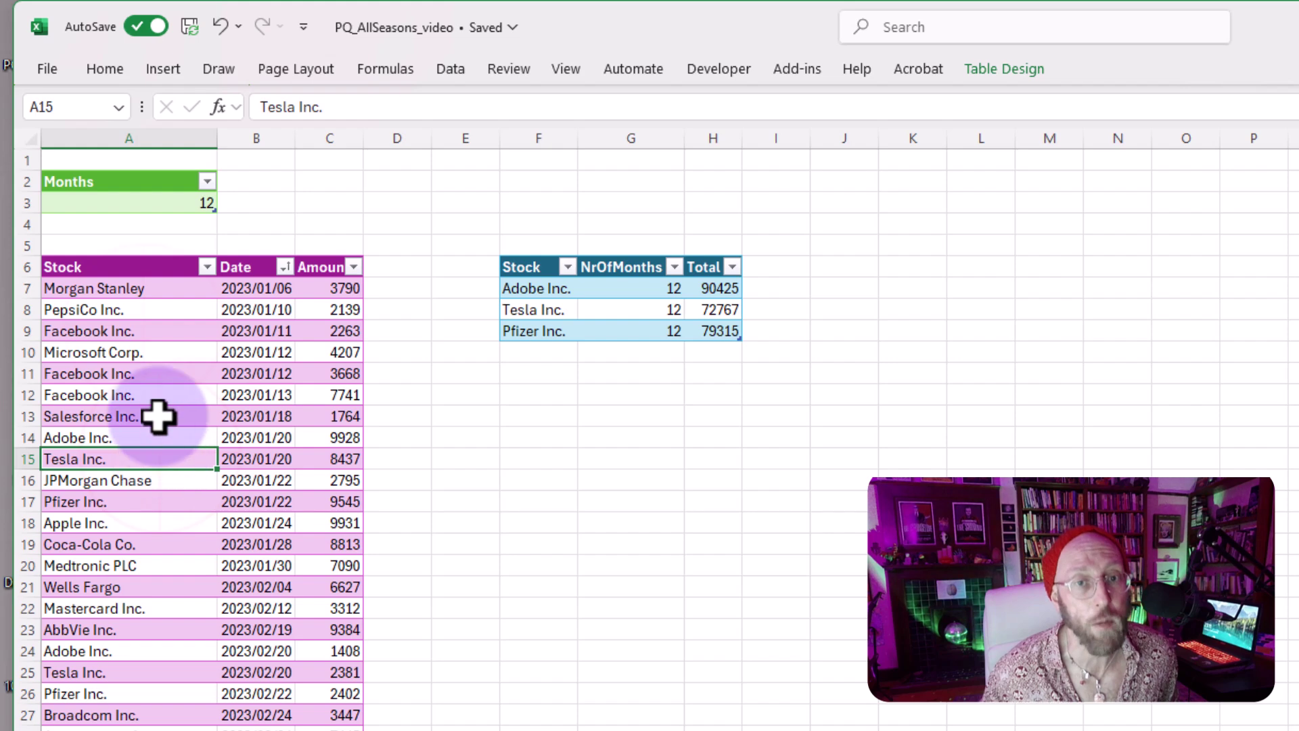
pyautogui.moveTo(136, 310); pyautogui.dragTo(132, 694)
pyautogui.click(120, 484)
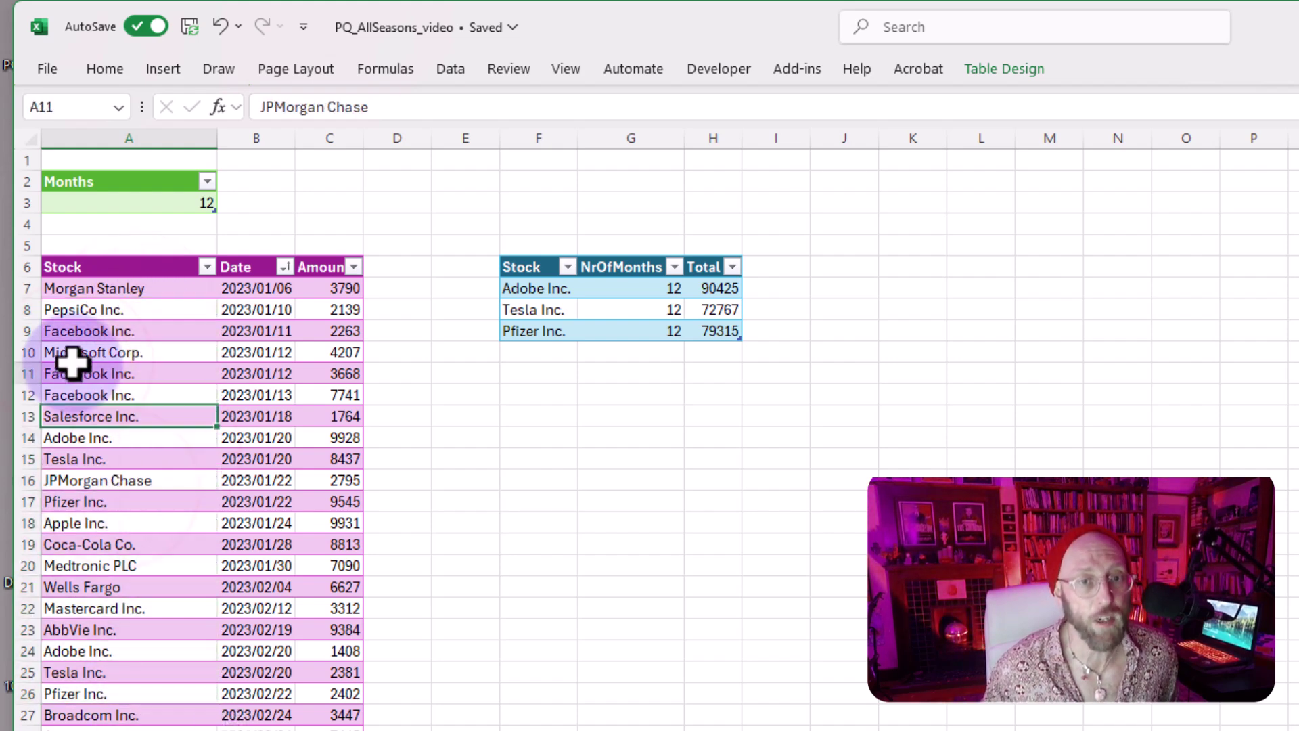
pyautogui.click(78, 372)
pyautogui.click(91, 311)
pyautogui.click(114, 415)
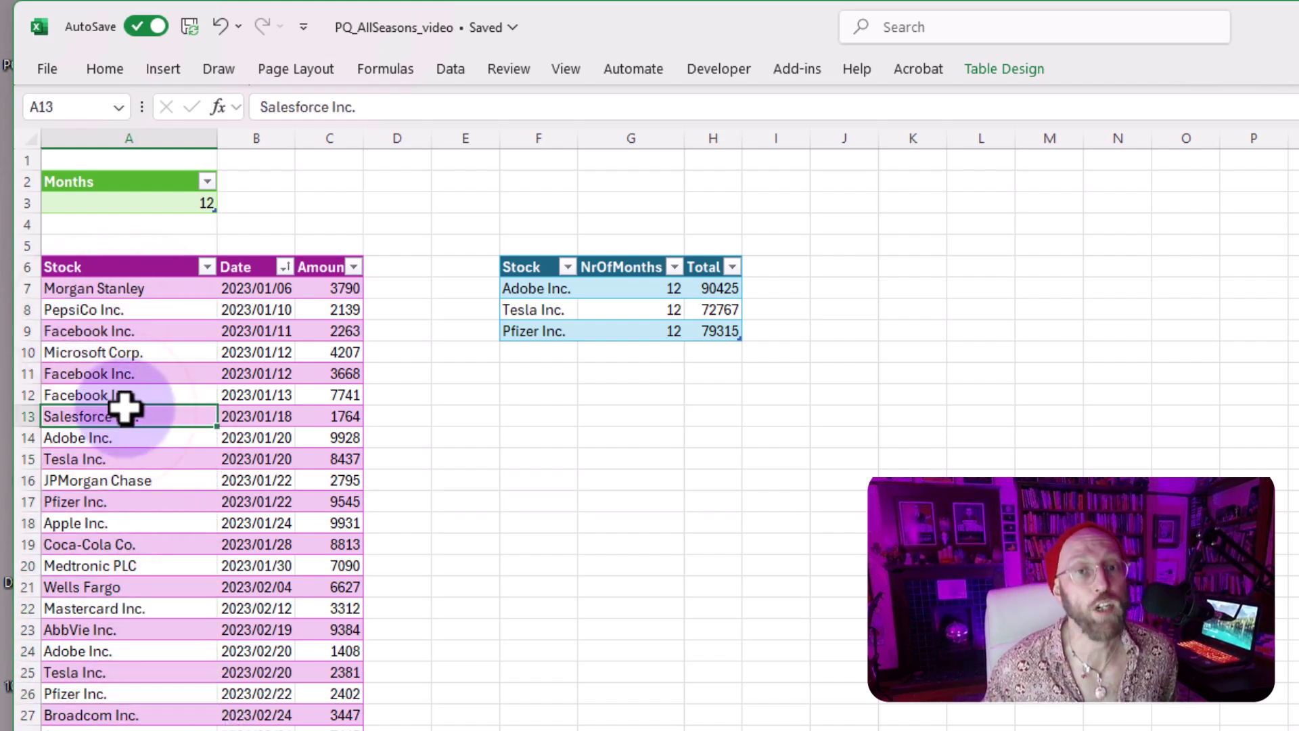
# Step: Examine the Stock, NrOfMonths and Total columns of the query results table
pyautogui.click(728, 312)
pyautogui.click(639, 309)
pyautogui.moveTo(548, 290); pyautogui.dragTo(538, 333)
pyautogui.click(626, 310)
pyautogui.moveTo(627, 290); pyautogui.dragTo(659, 336)
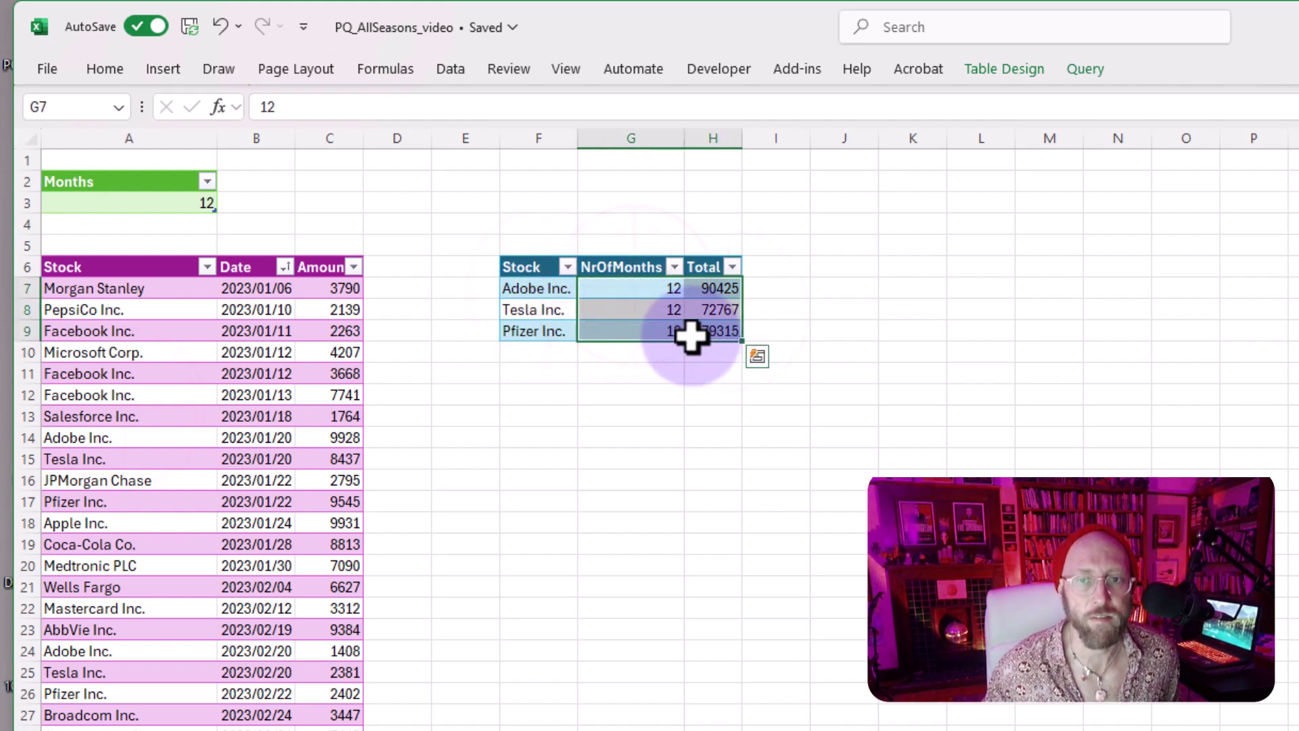
pyautogui.click(631, 416)
# Step: Set the Months parameter to 3 and refresh the query results table
pyautogui.click(180, 204)
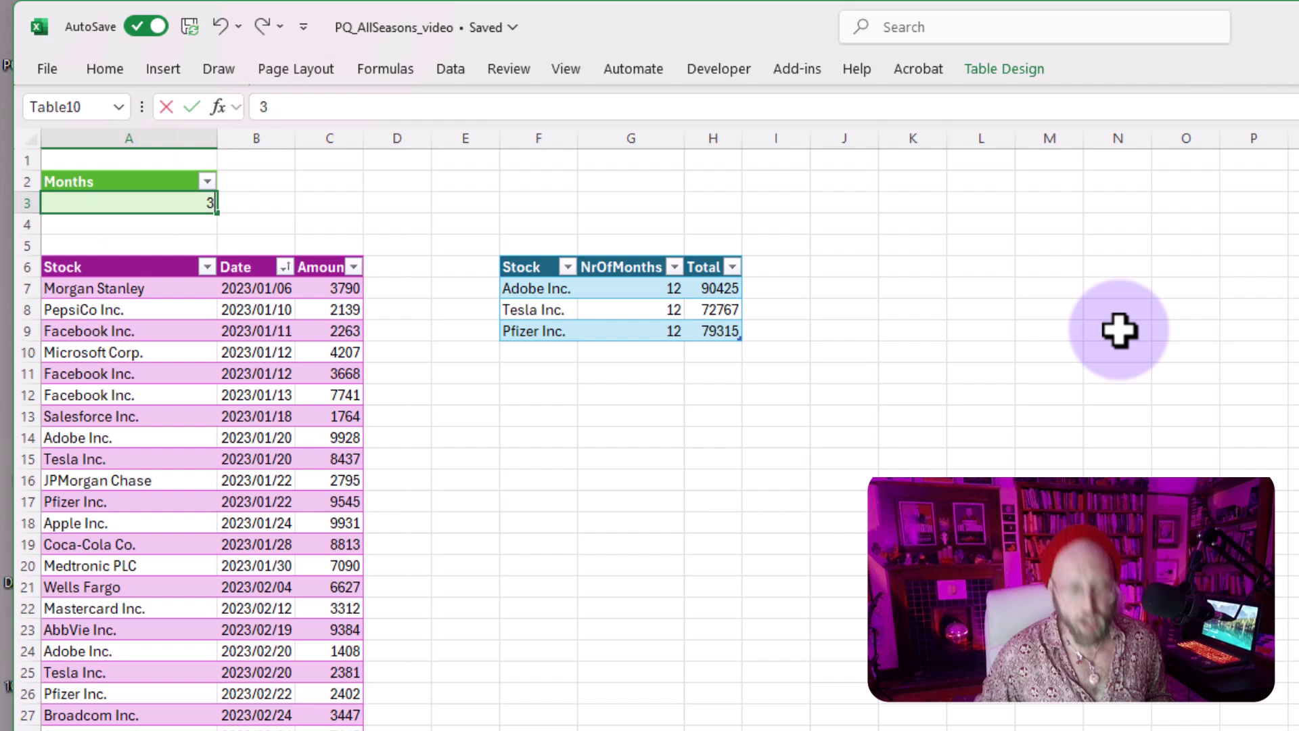
pyautogui.write('3')
pyautogui.press('Return')
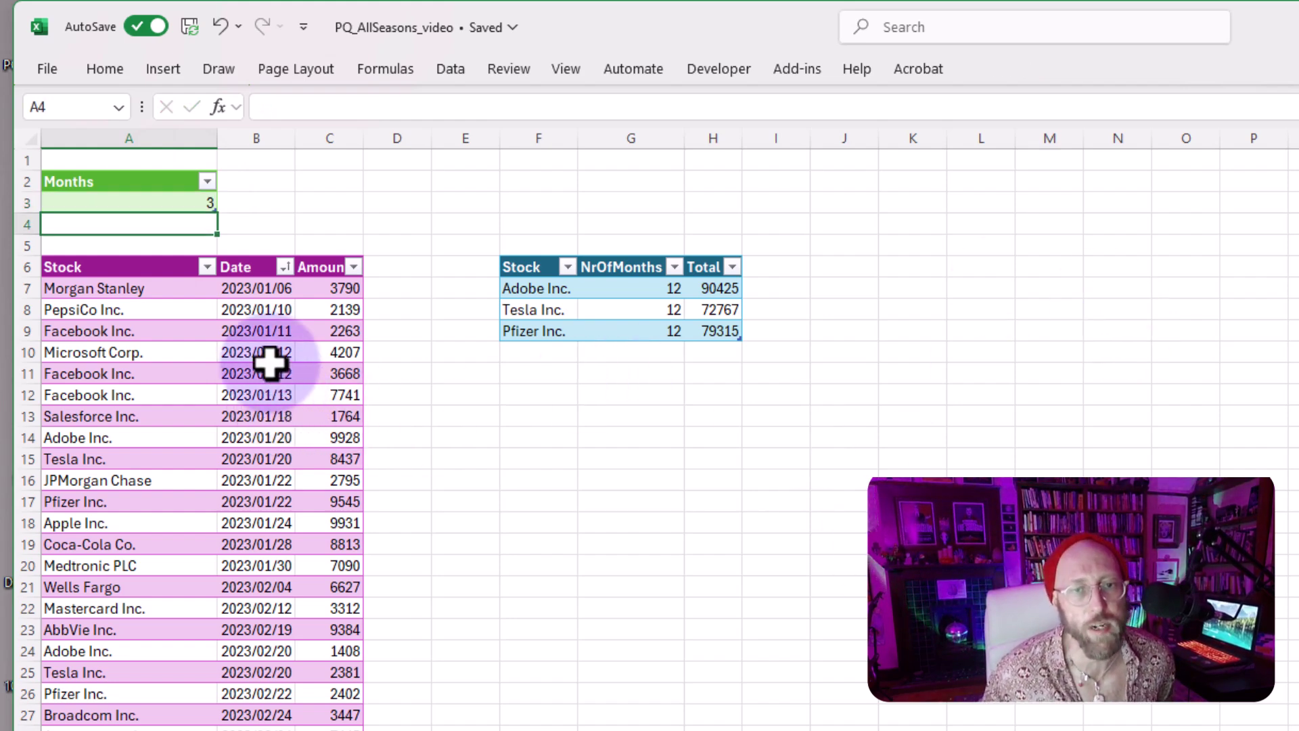
pyautogui.rightClick(595, 309)
pyautogui.click(704, 556)
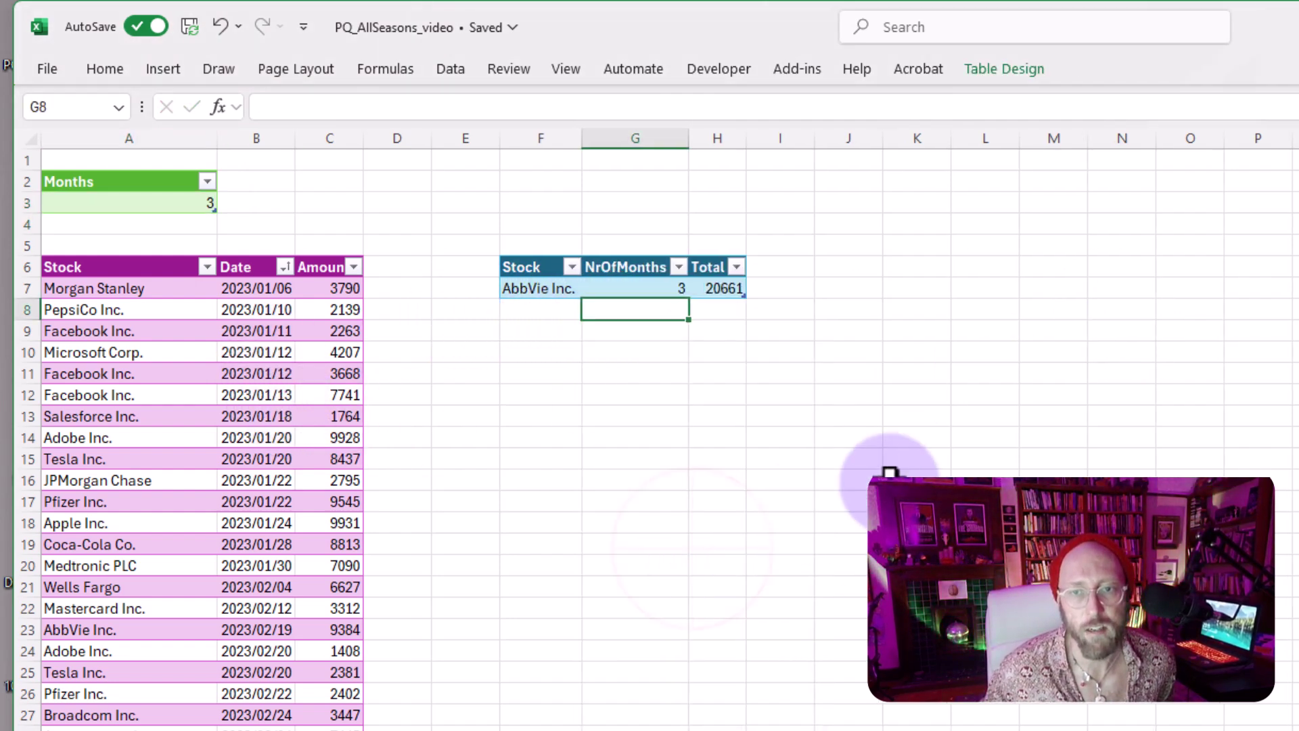
pyautogui.click(906, 477)
pyautogui.click(592, 287)
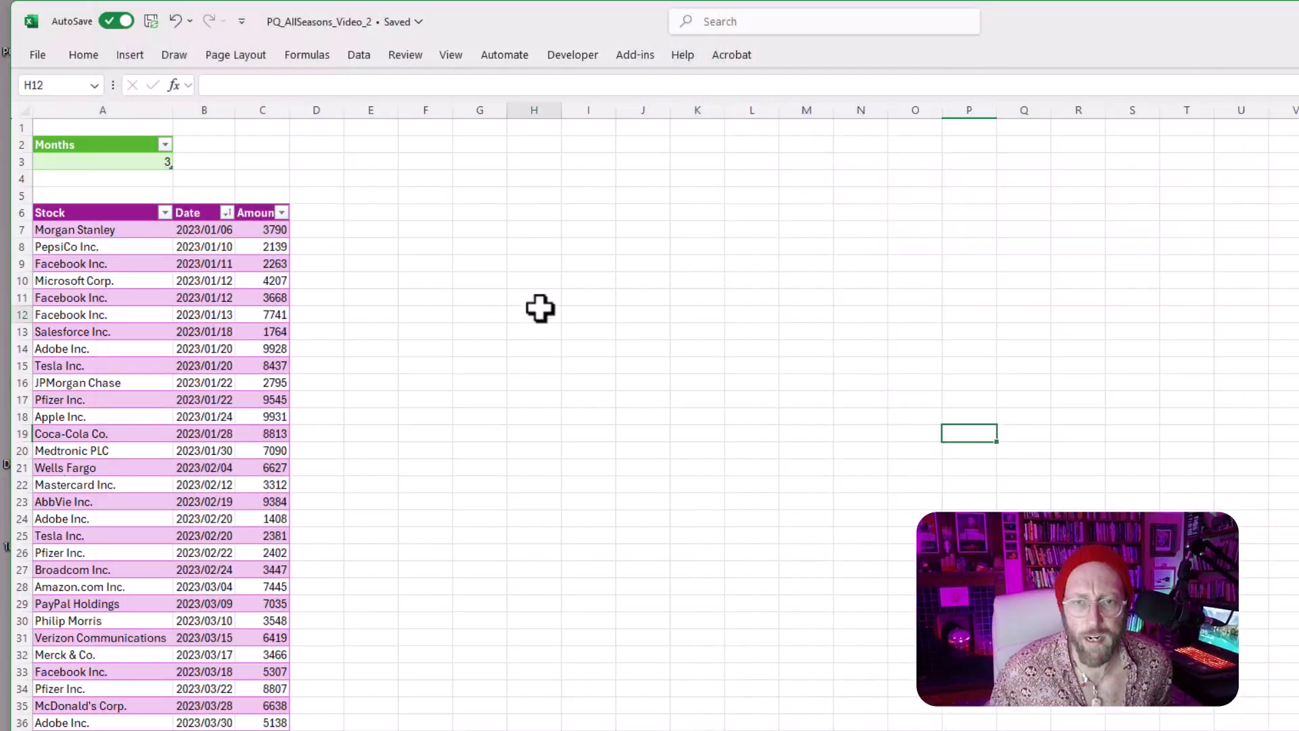
# Step: Load the stock transactions table of the PQ_AllSeasons_Video_2 workbook into the Power Query Editor
pyautogui.click(140, 348)
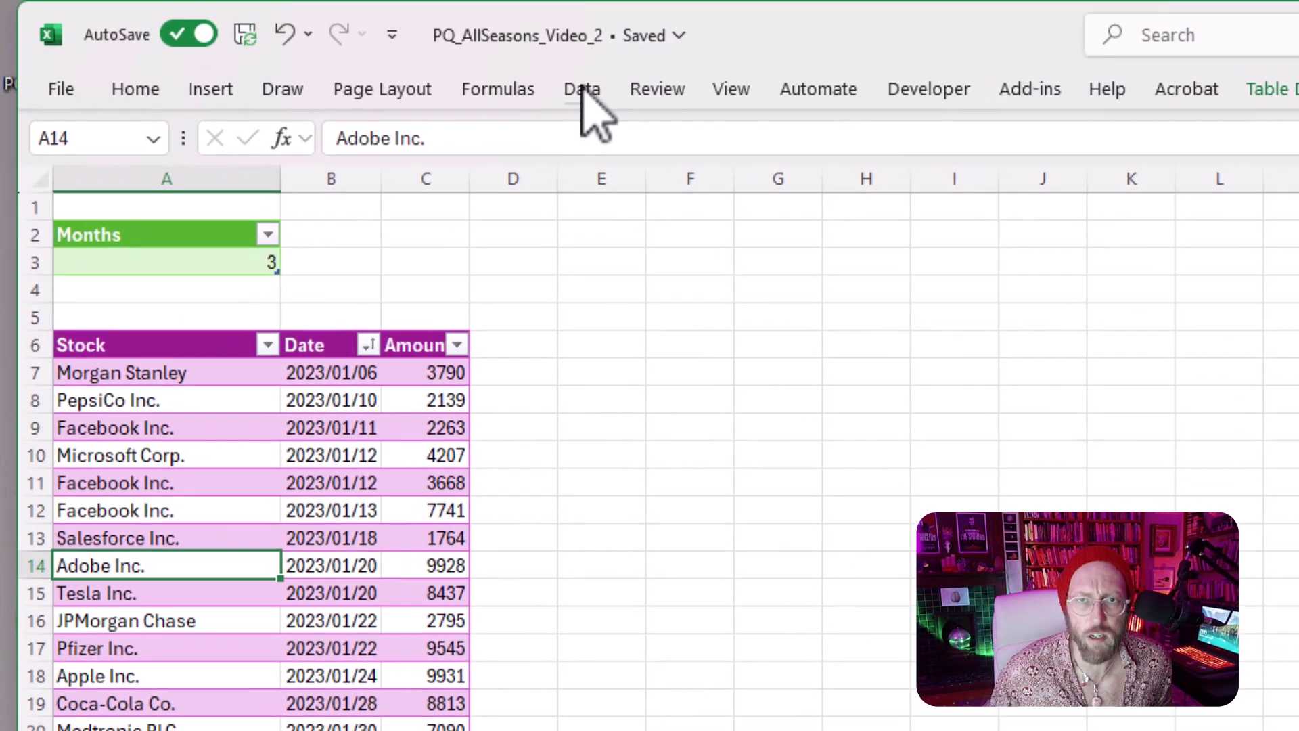
pyautogui.click(420, 63)
pyautogui.click(162, 204)
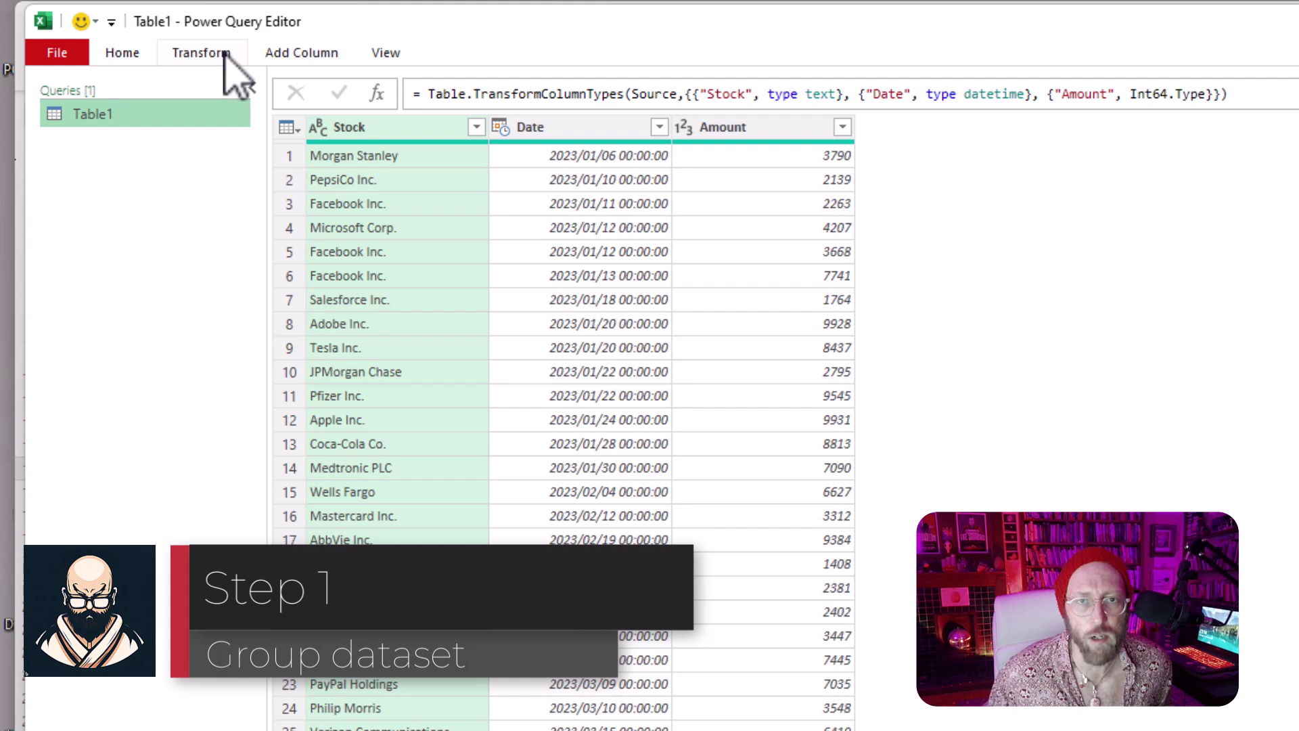
# Step: Start an advanced Group By on the Stock column, with All Rows as the operation of the Count column
pyautogui.click(225, 53)
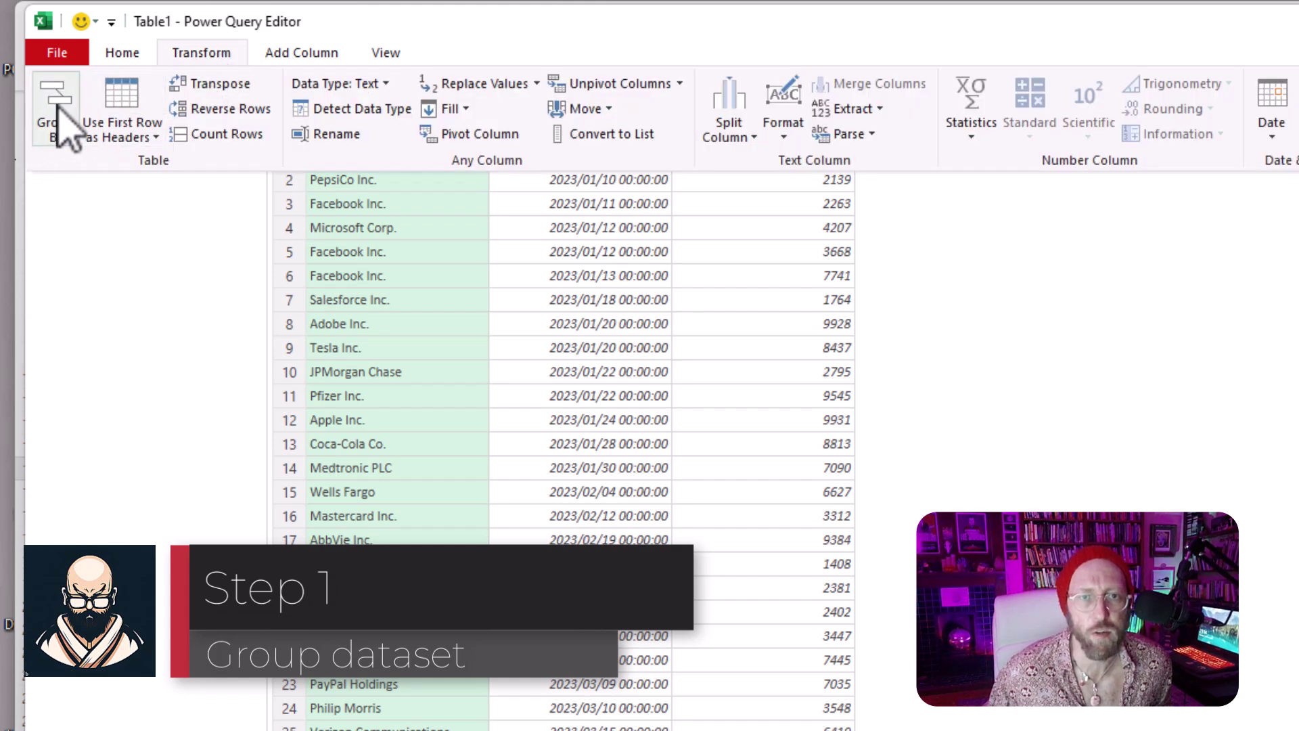
pyautogui.click(54, 119)
pyautogui.click(524, 261)
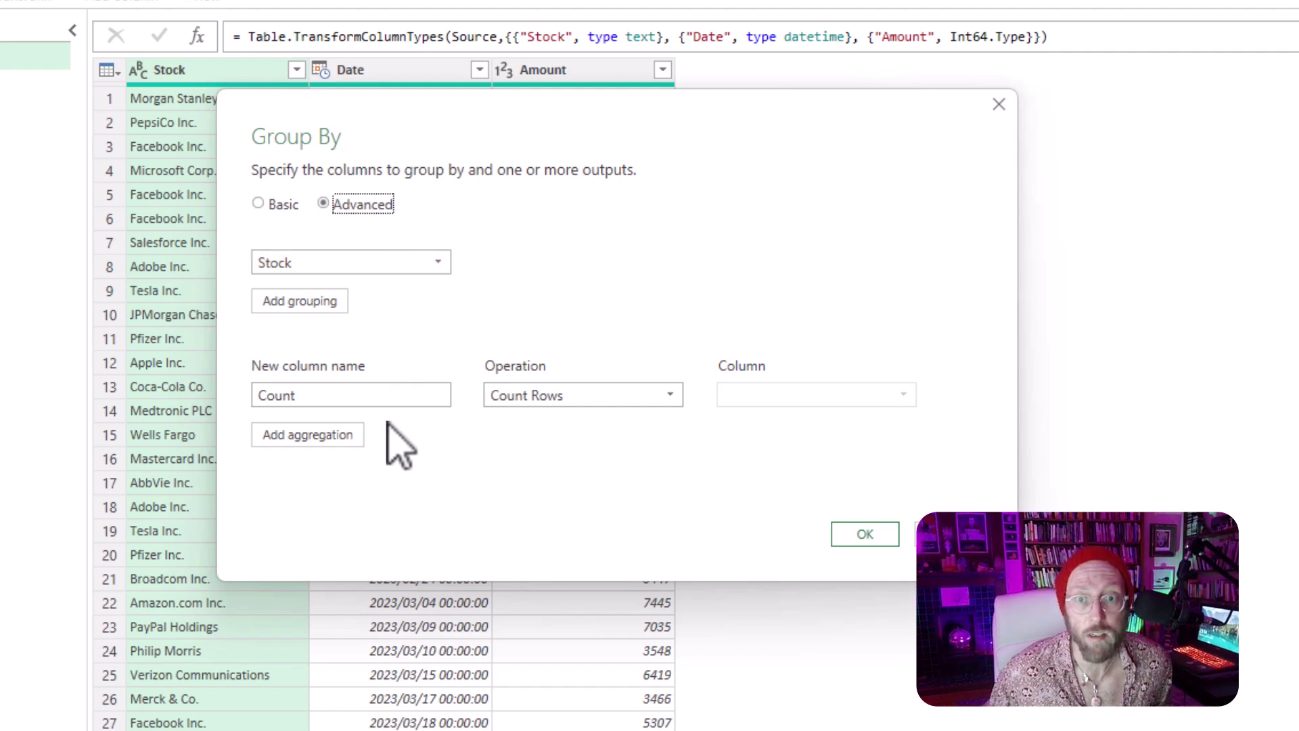
pyautogui.click(532, 396)
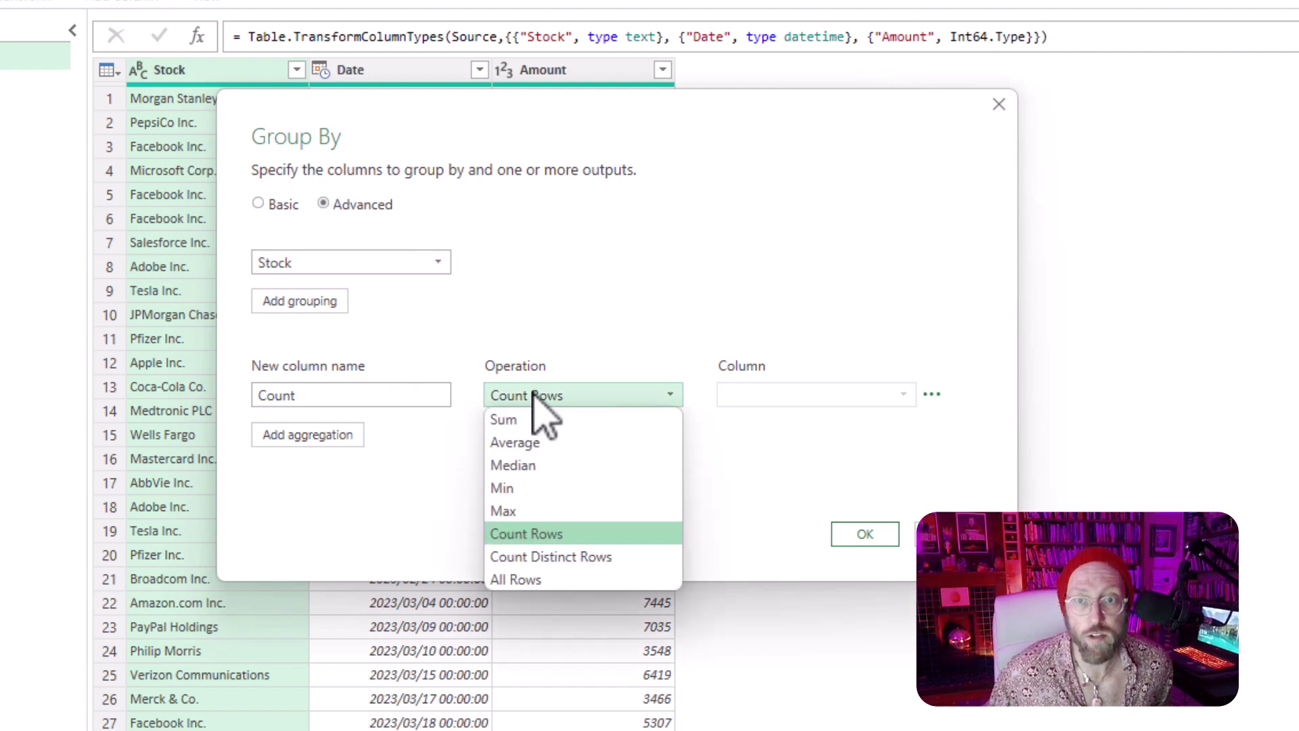
pyautogui.click(541, 581)
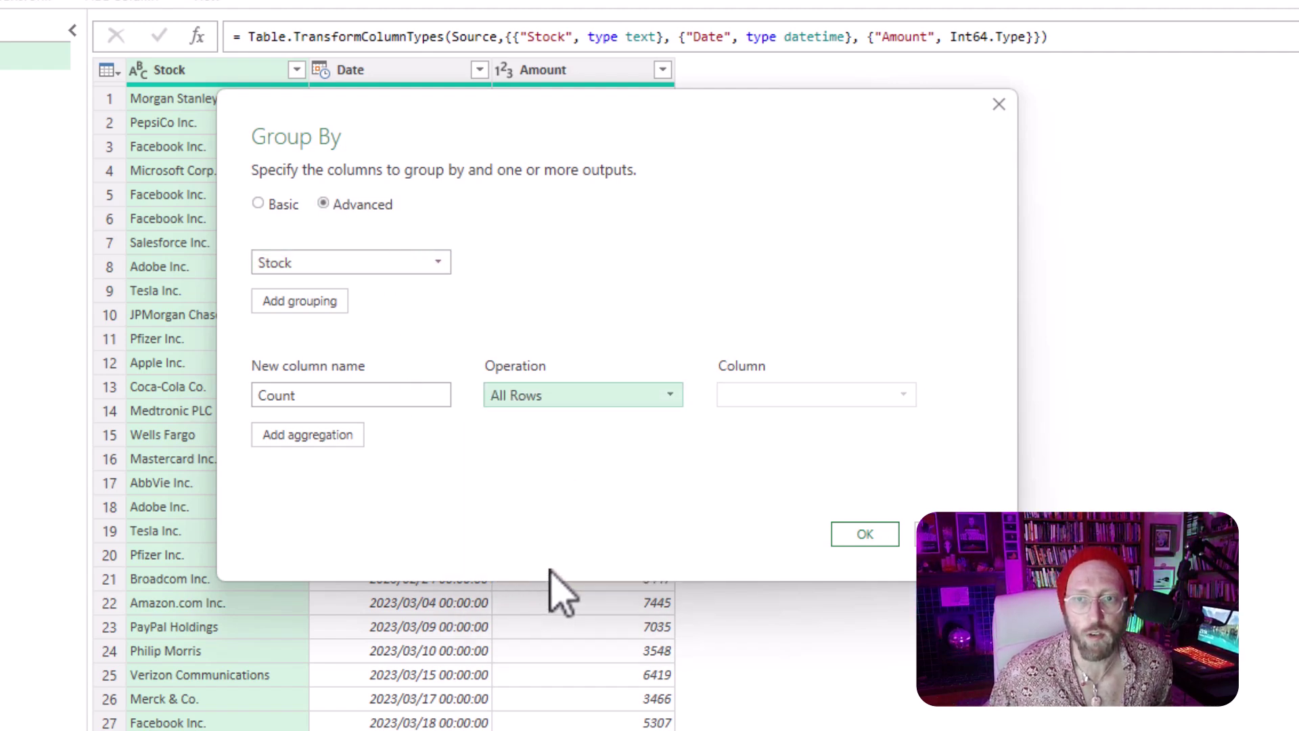
# Step: Add a second aggregation named Total that sums Amount, apply the grouping and check the nested rows and total for Morgan Stanley
pyautogui.click(341, 439)
pyautogui.click(530, 436)
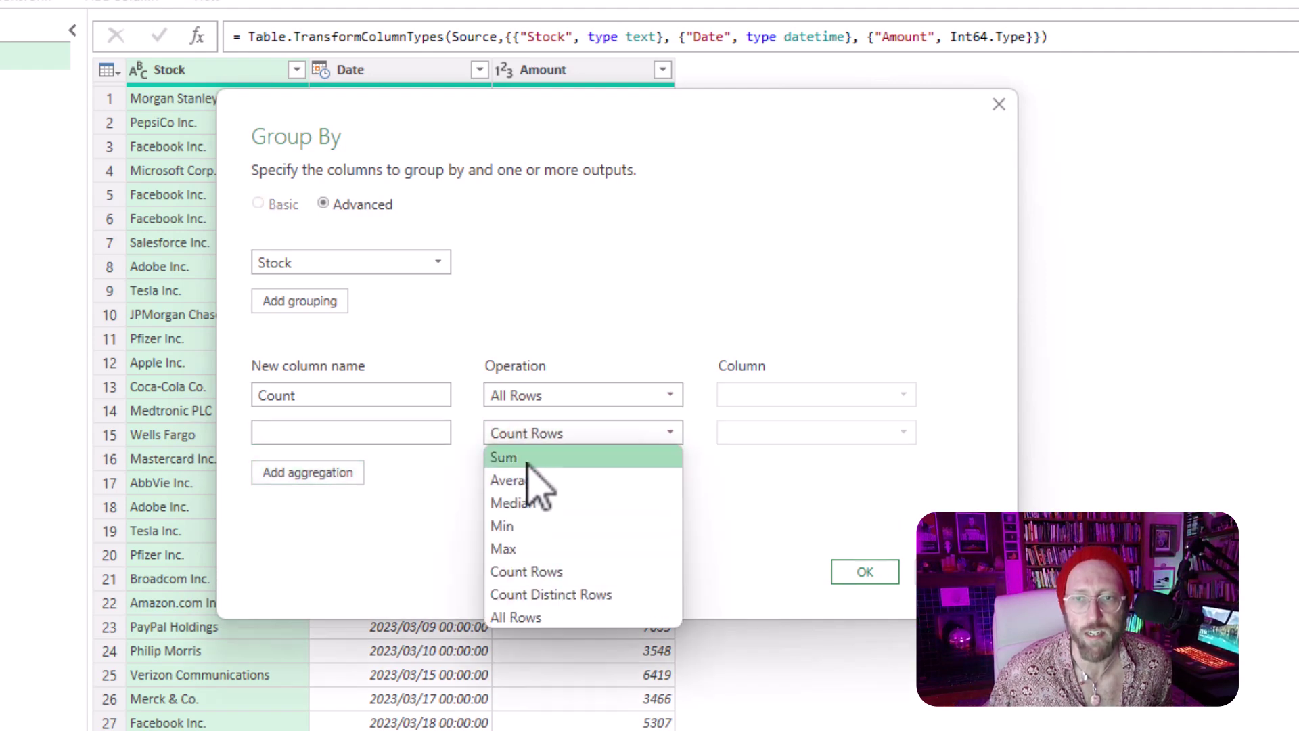
pyautogui.click(527, 460)
pyautogui.click(305, 434)
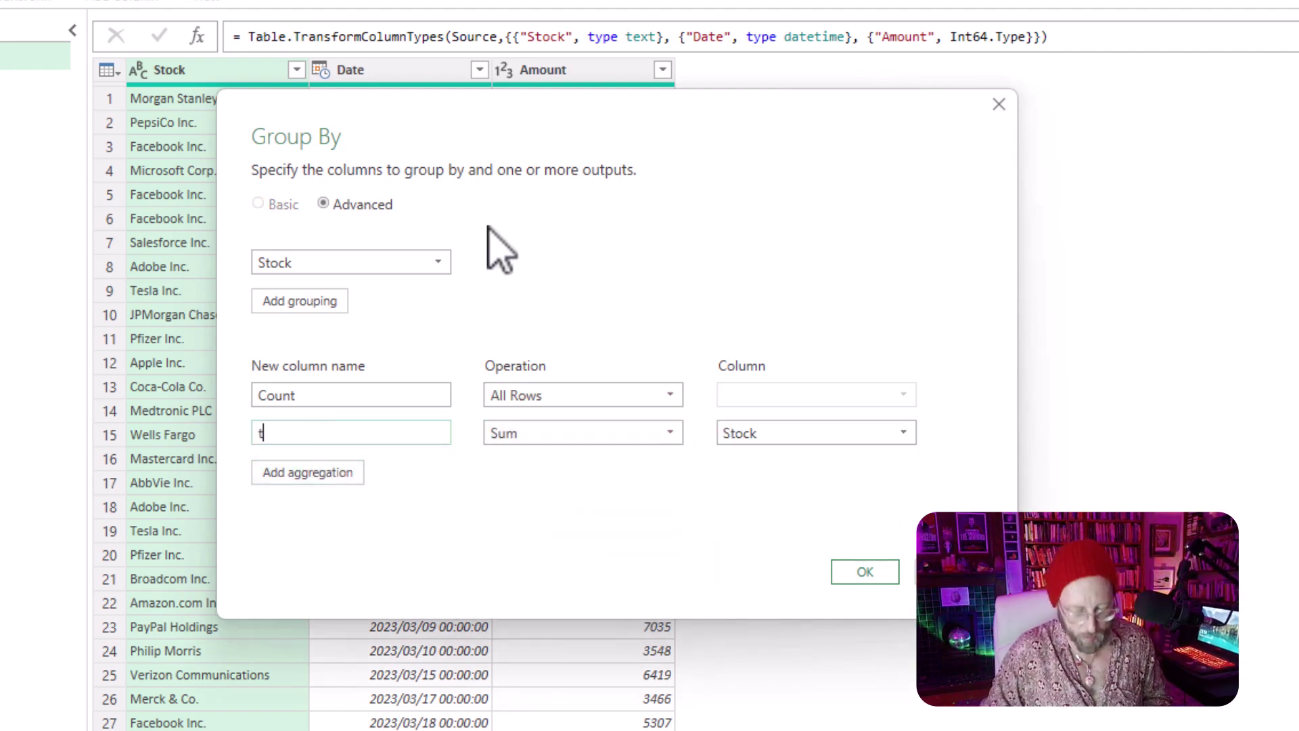
pyautogui.write('total')
pyautogui.click(870, 433)
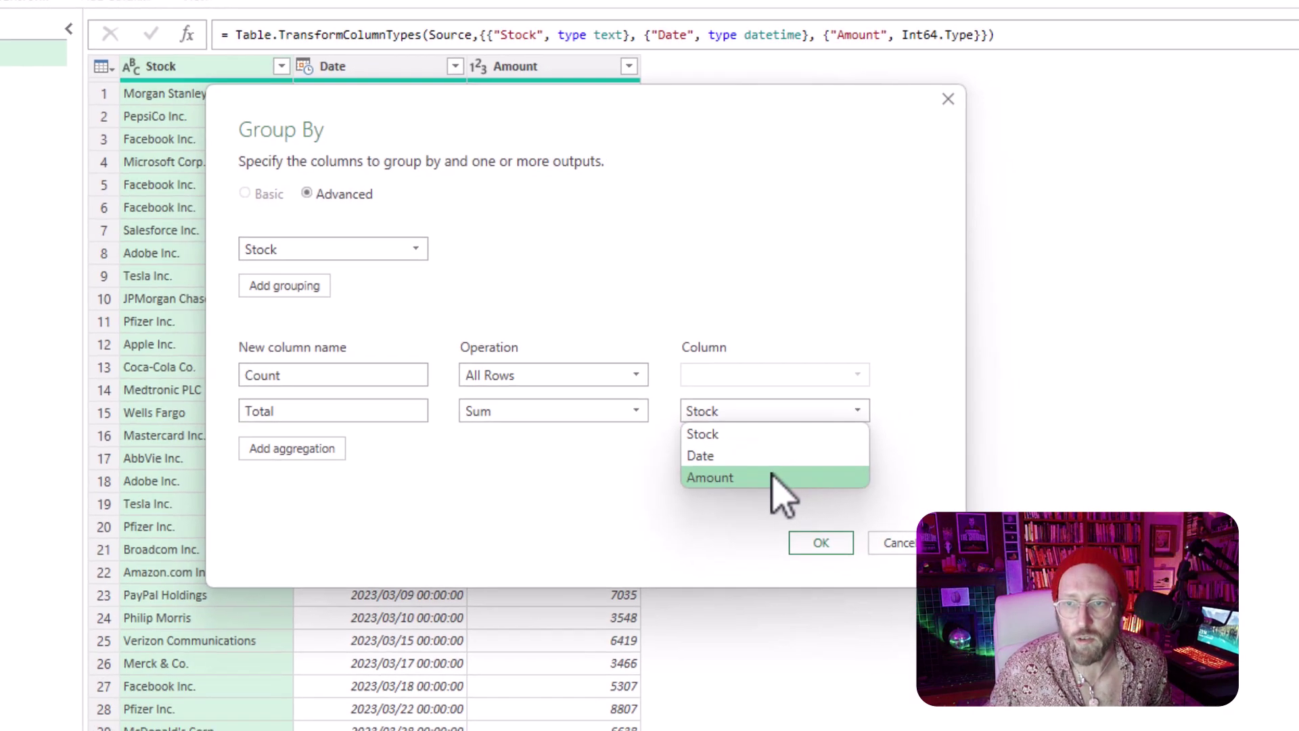
pyautogui.click(778, 478)
pyautogui.click(821, 543)
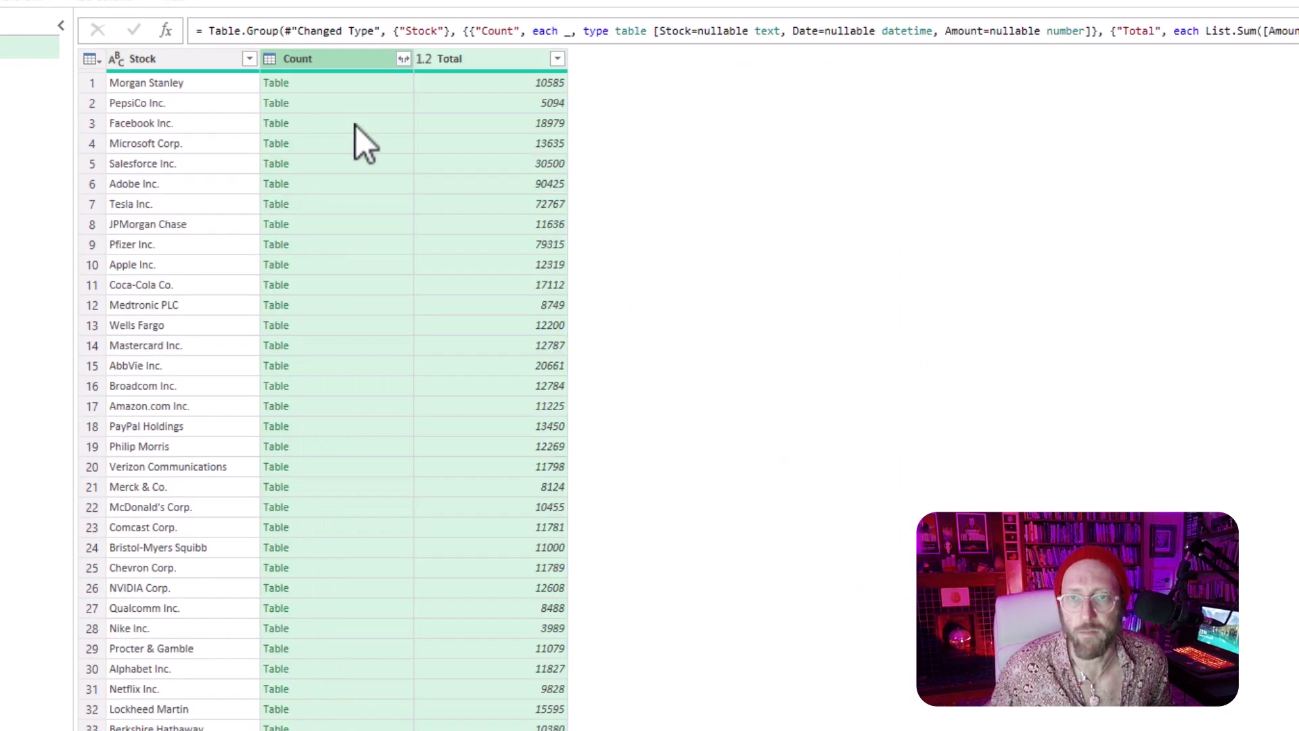
pyautogui.click(310, 88)
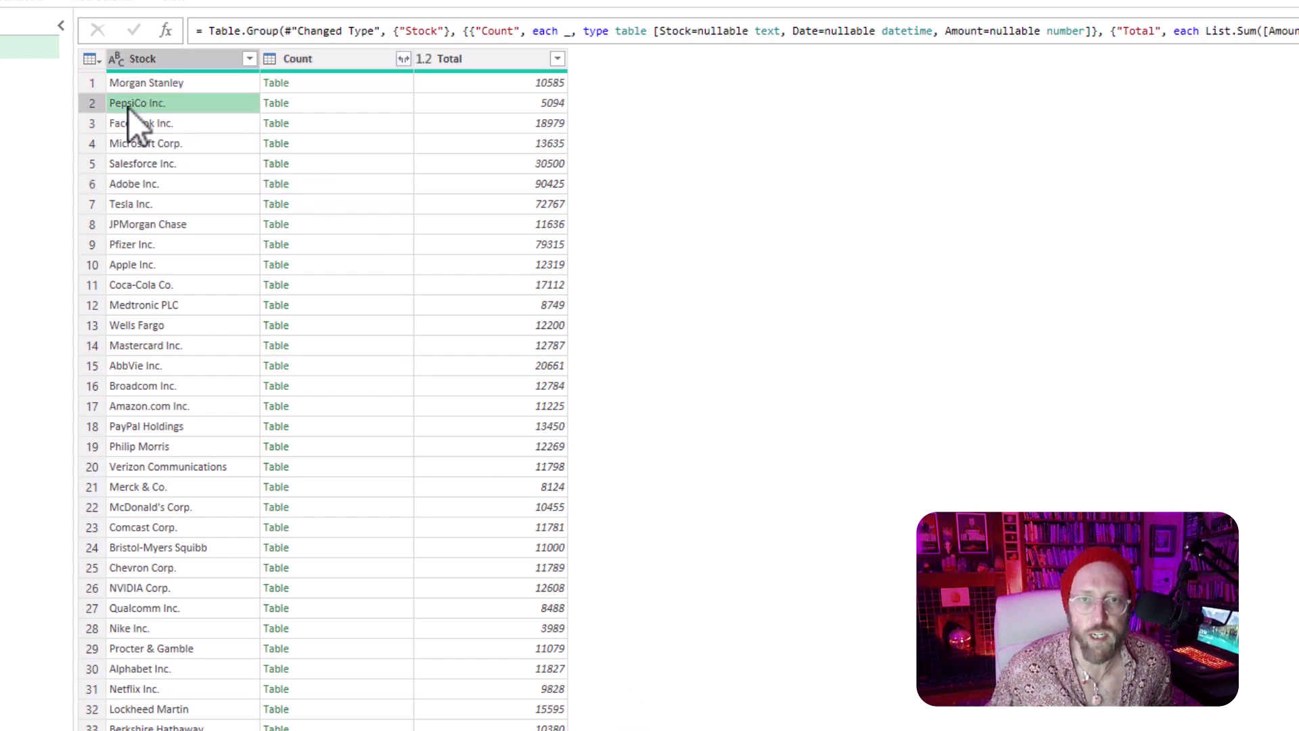
pyautogui.click(346, 81)
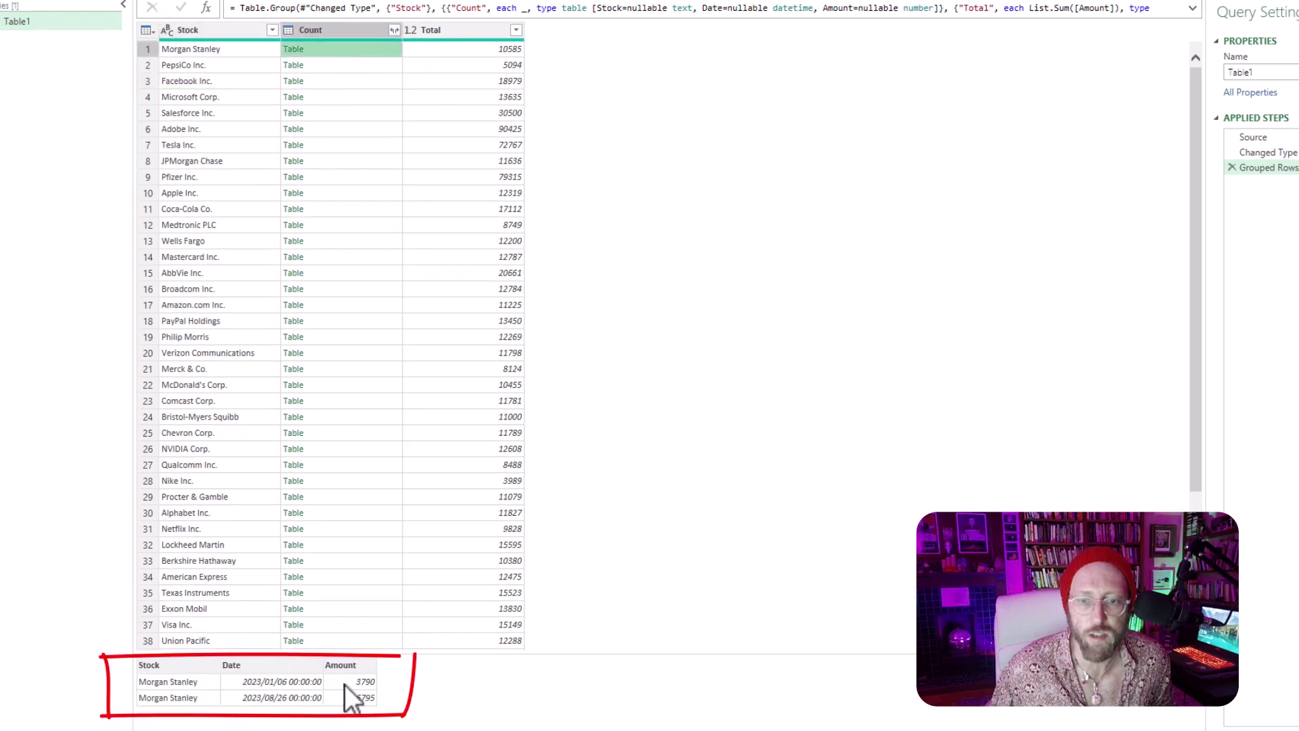
pyautogui.click(461, 49)
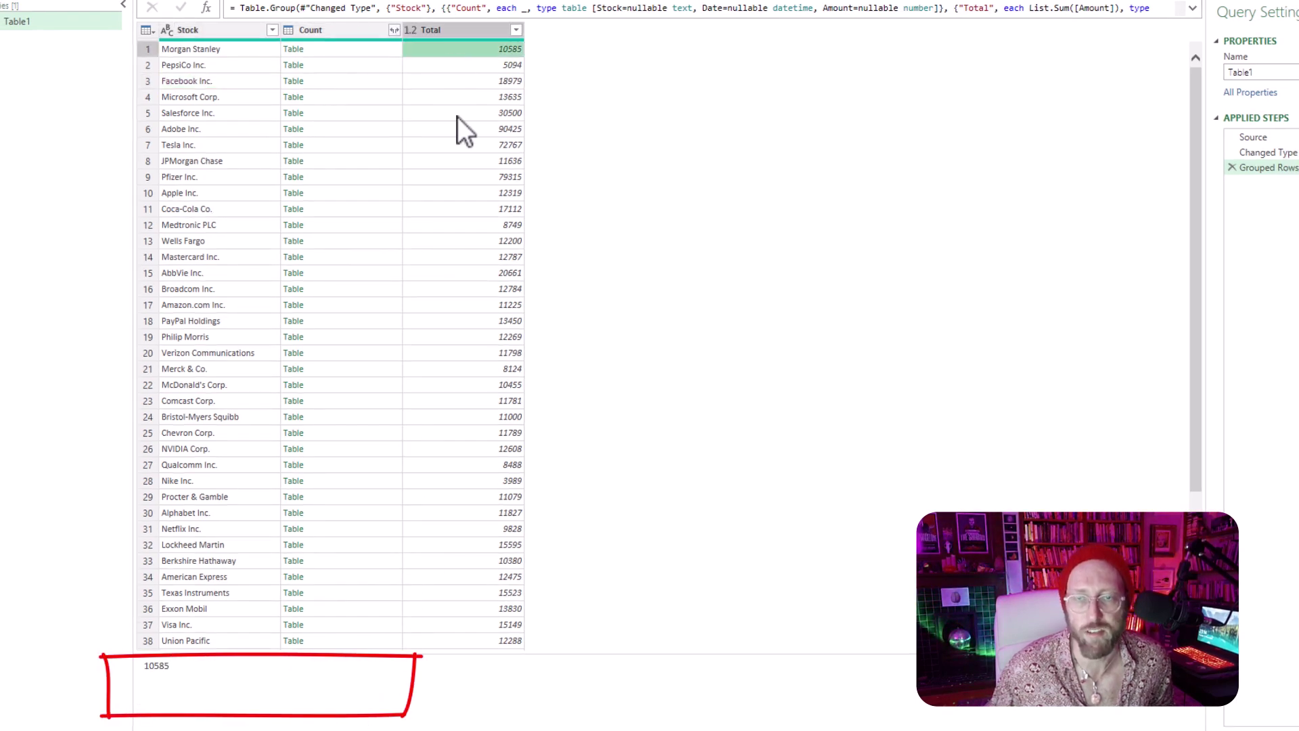
# Step: Remove the table type definition from the Count aggregation, leaving each _, and preview the nested tables for Morgan Stanley and Facebook Inc
pyautogui.click(1192, 8)
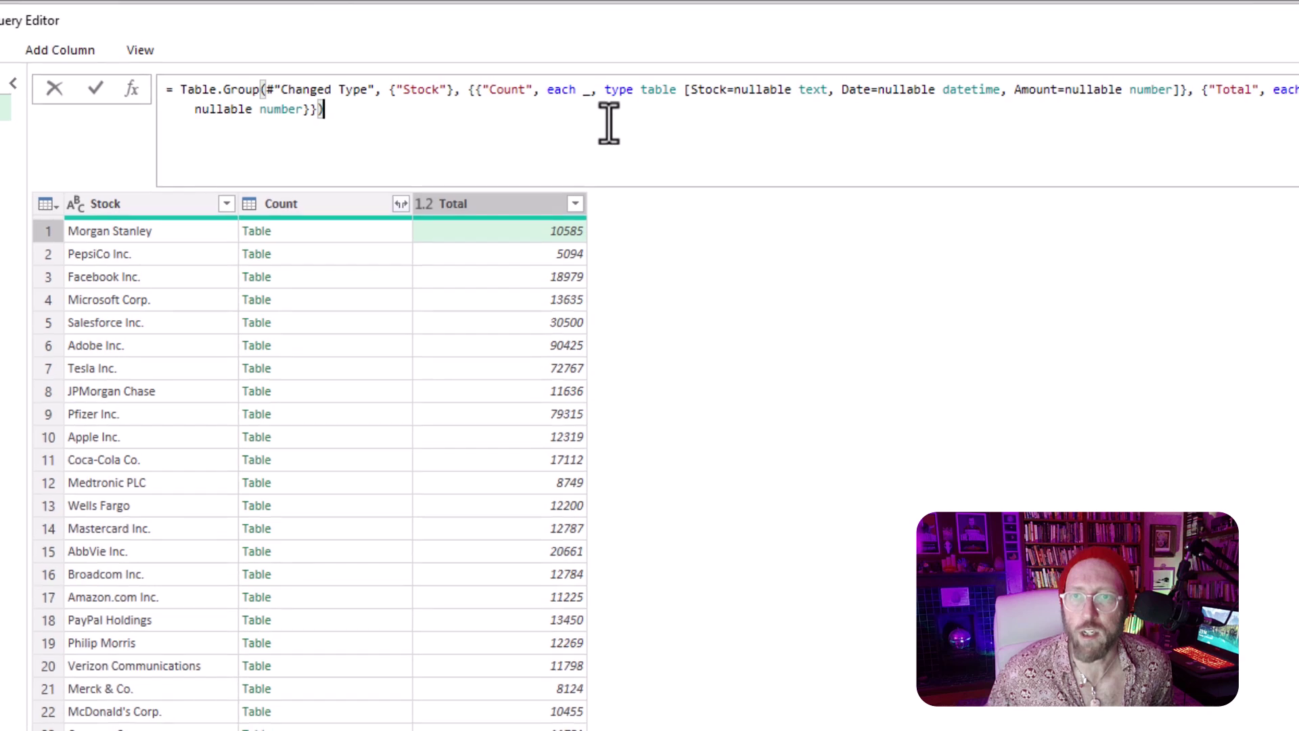
pyautogui.click(342, 93)
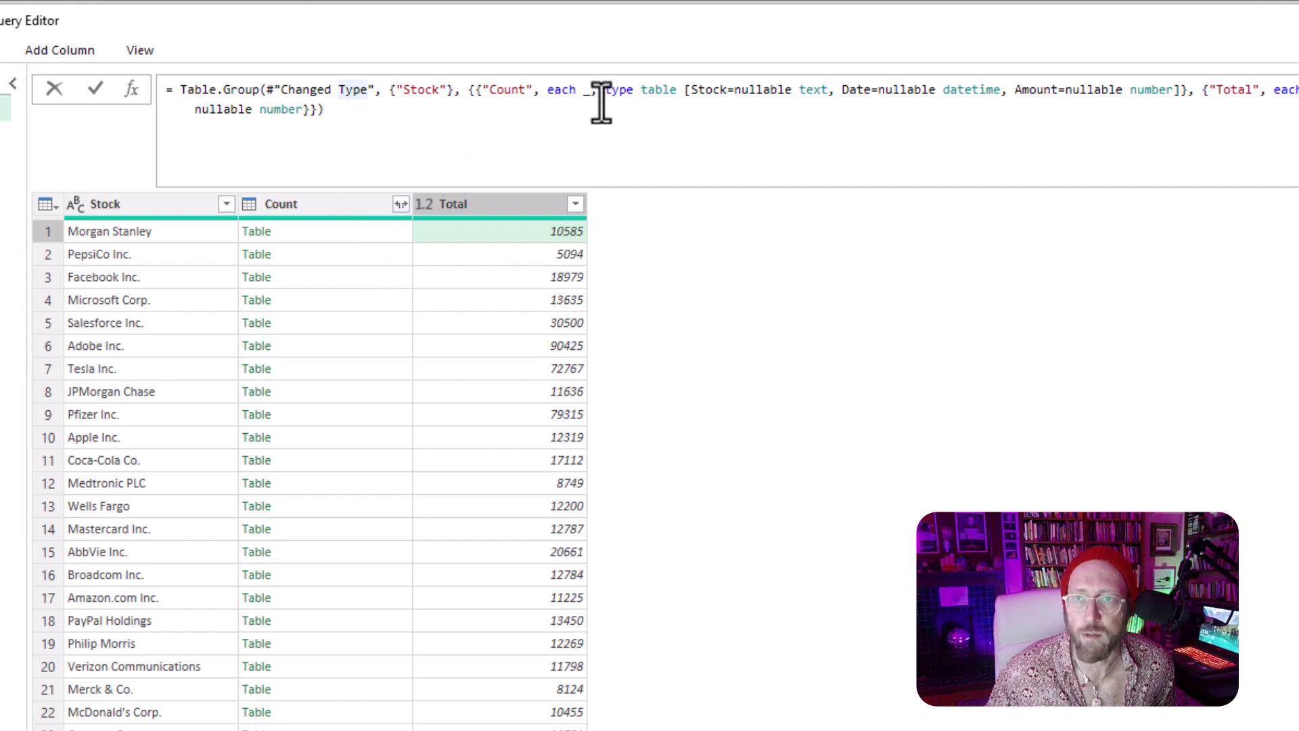
pyautogui.moveTo(630, 92); pyautogui.dragTo(1173, 92)
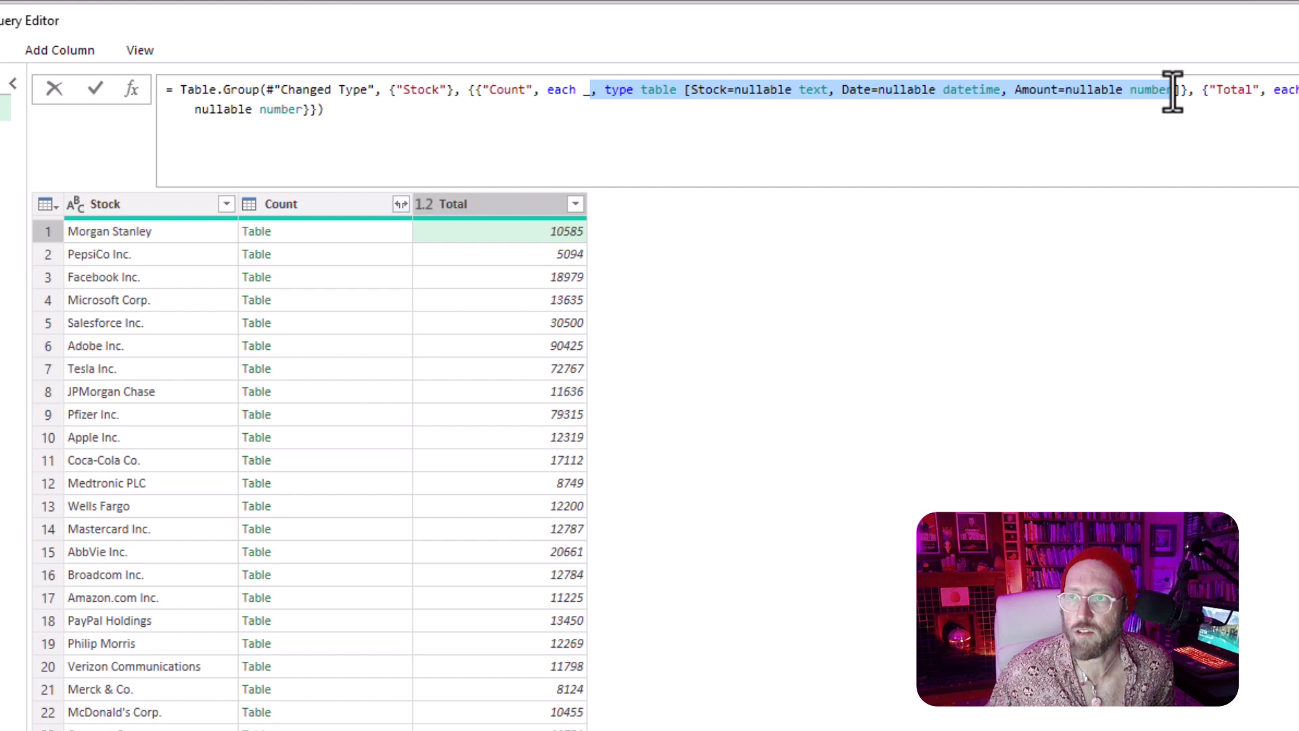
pyautogui.press('Delete')
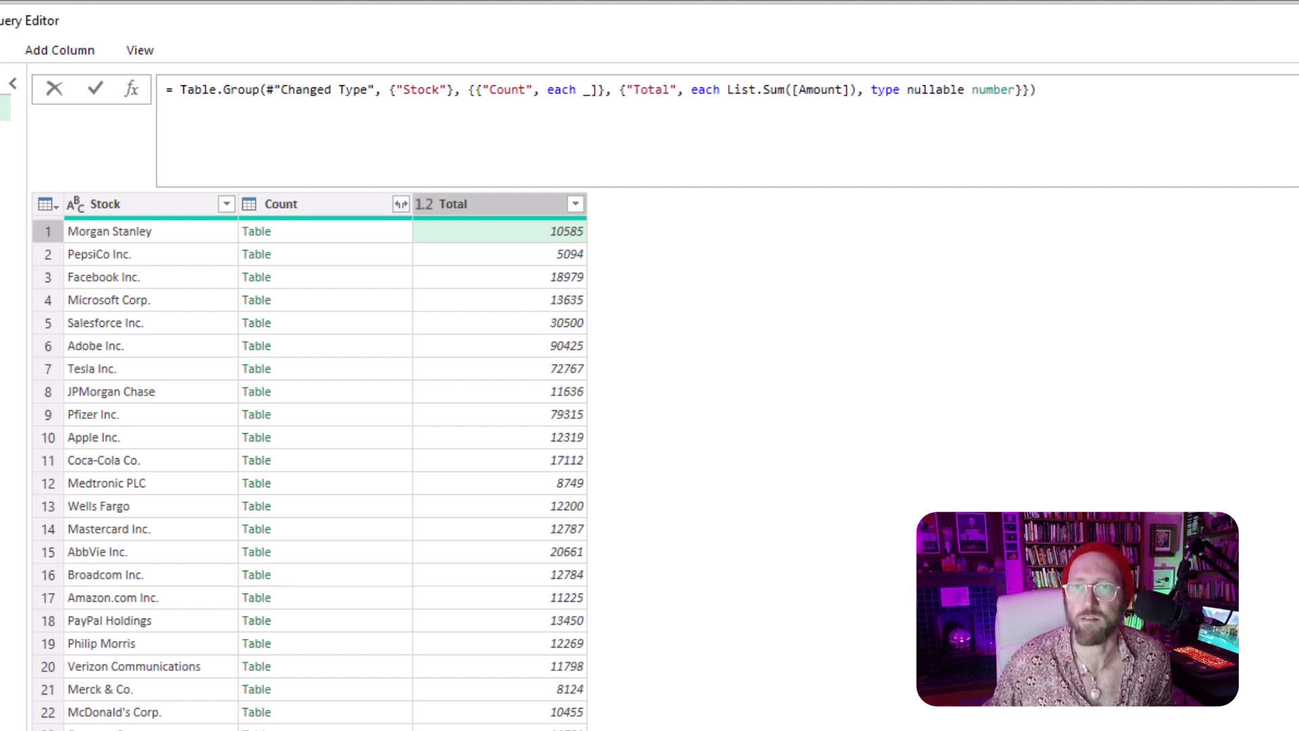
pyautogui.press('Delete')
pyautogui.press('Return')
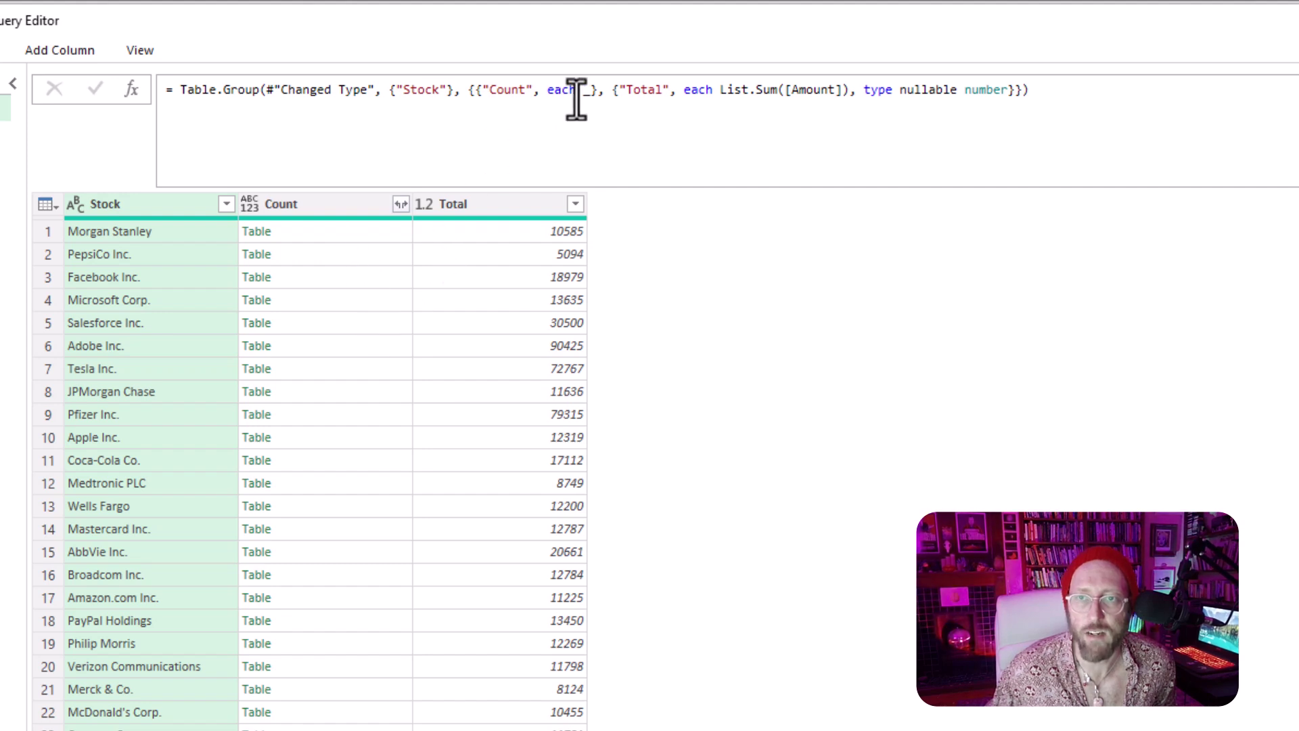
pyautogui.click(351, 237)
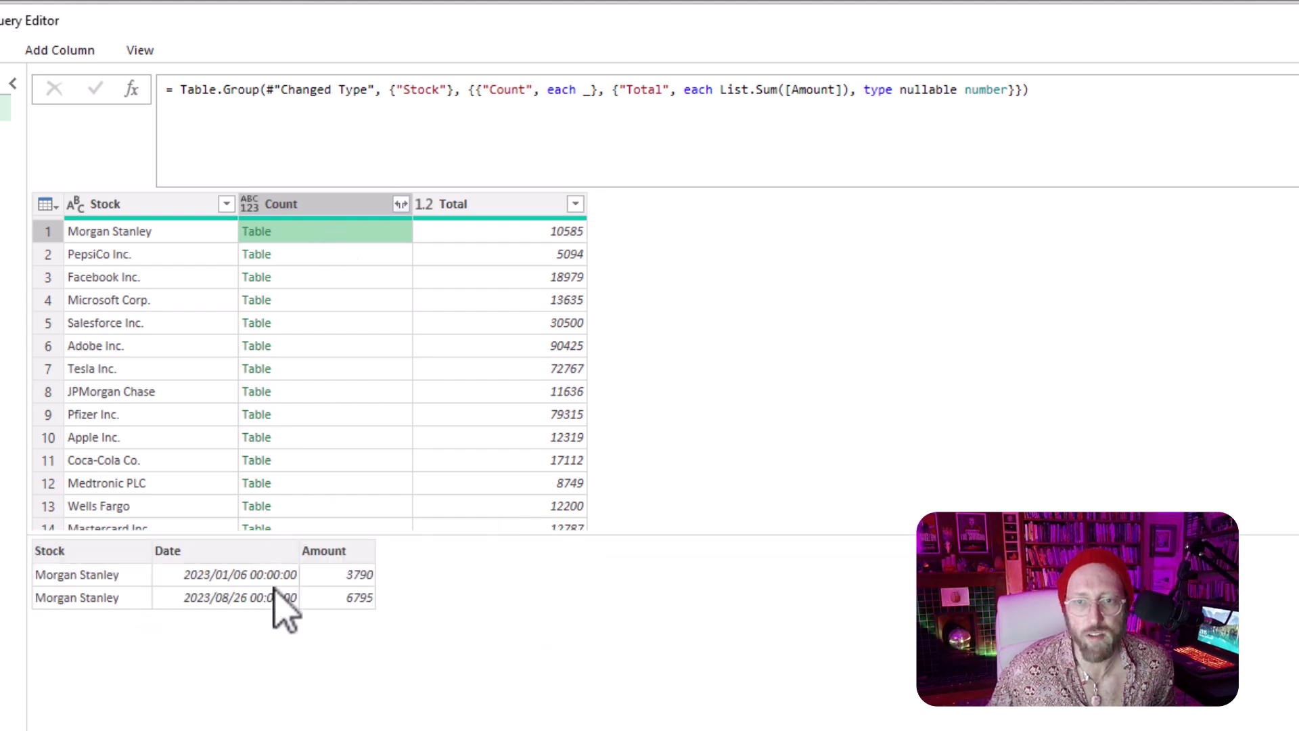
pyautogui.click(338, 278)
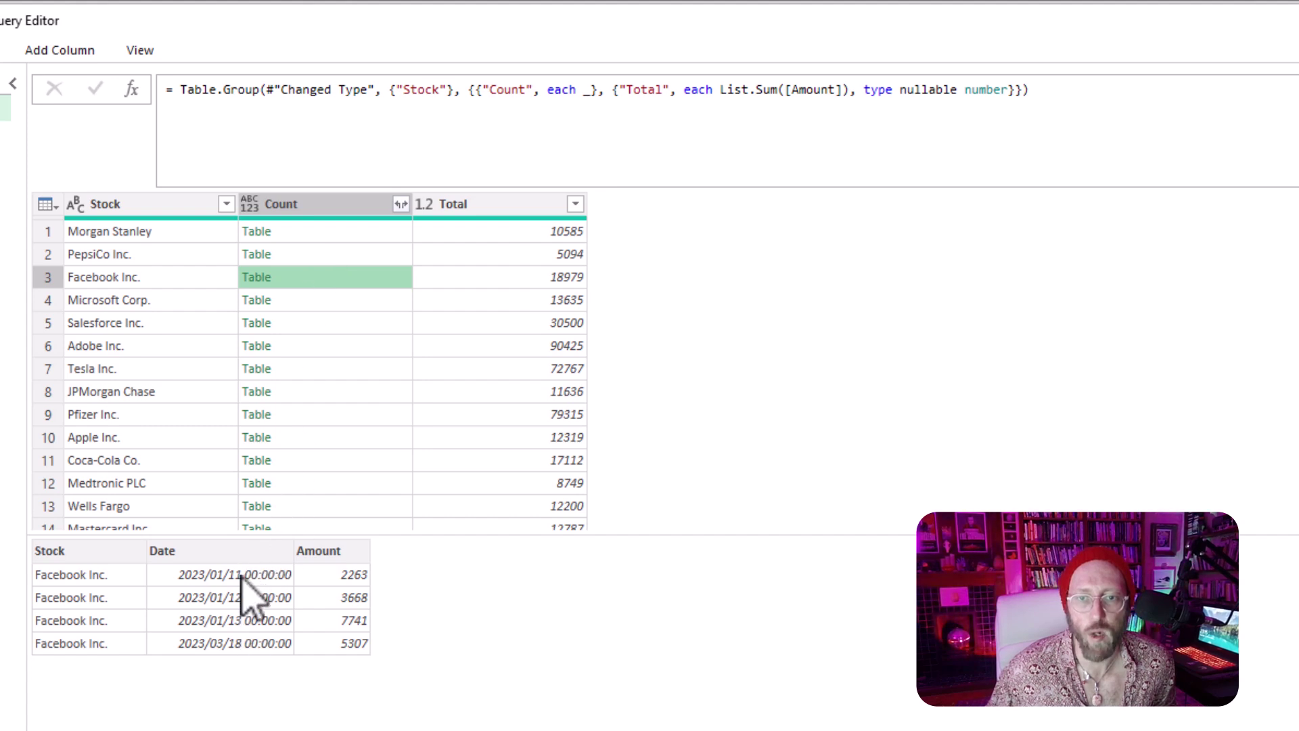
# Step: Put the Count and Total aggregations of the Table.Group formula on separate lines
pyautogui.click(526, 174)
pyautogui.click(473, 90)
pyautogui.moveTo(773, 90)
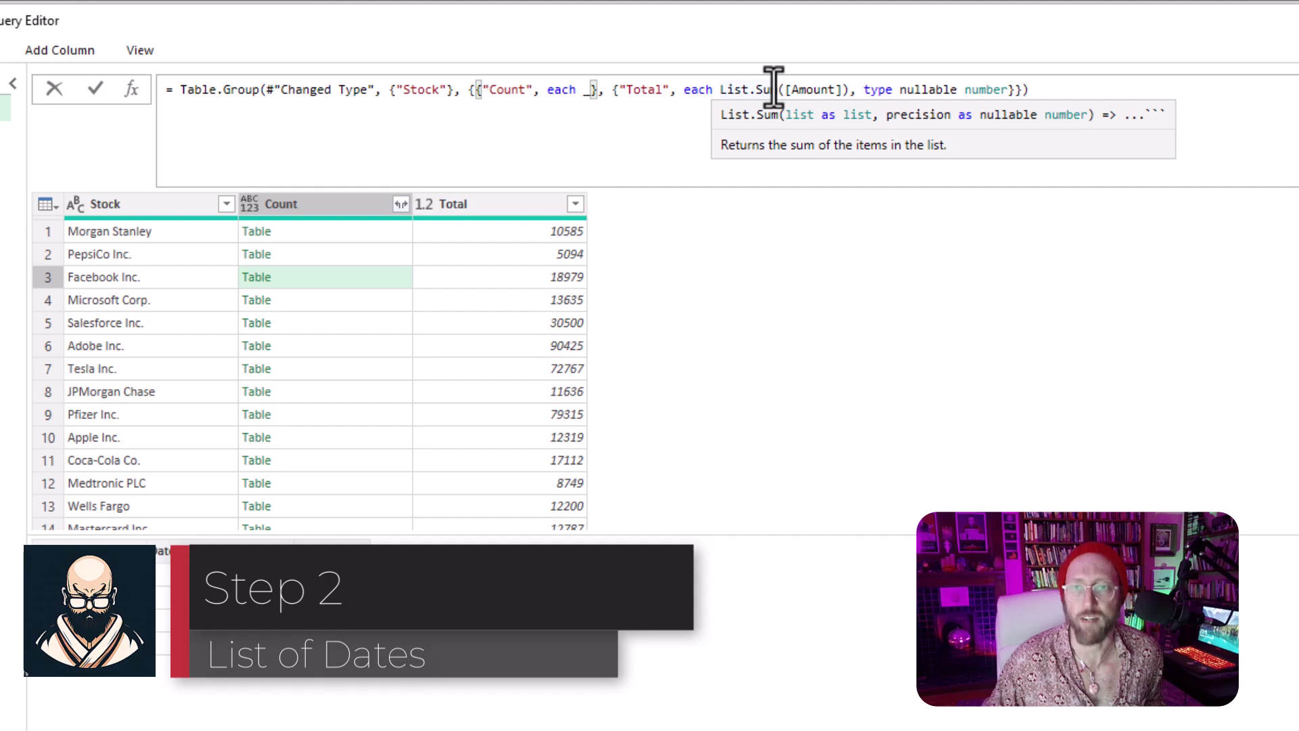
pyautogui.hotkey('shift', 'Return')
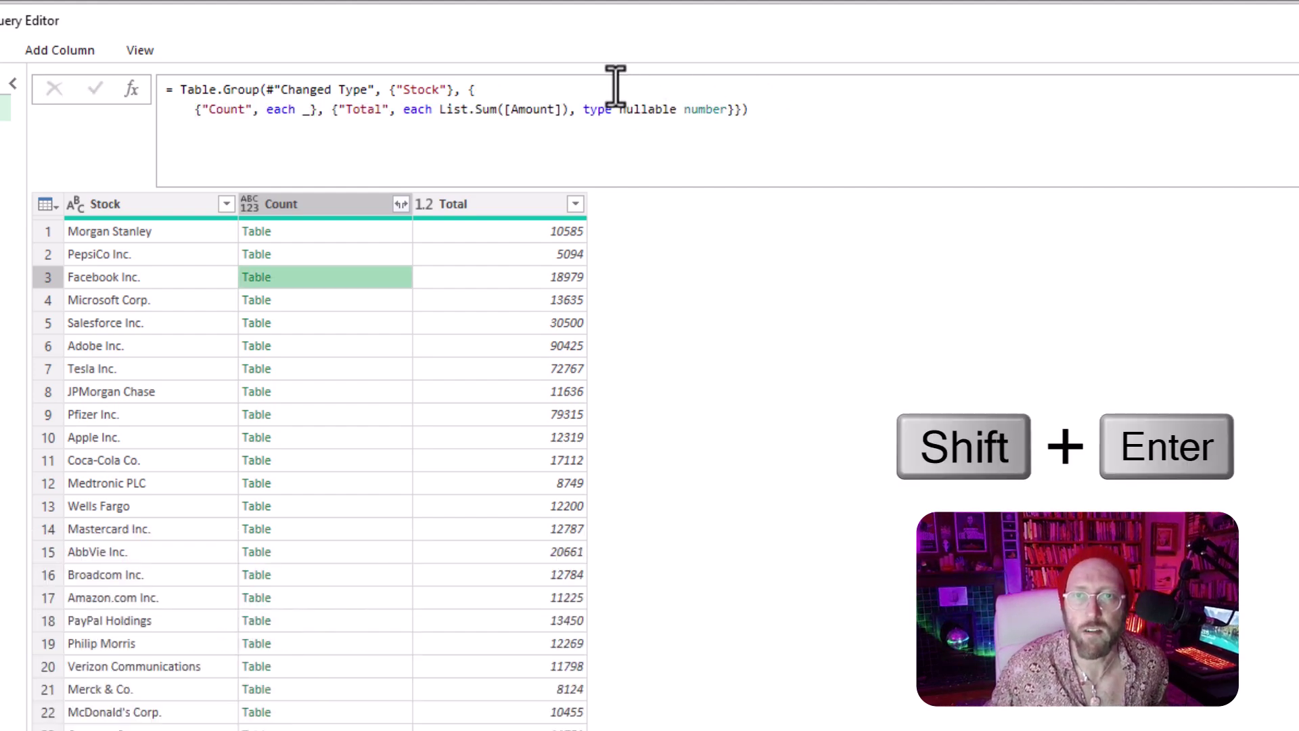
pyautogui.click(334, 109)
pyautogui.hotkey('shift', 'Return')
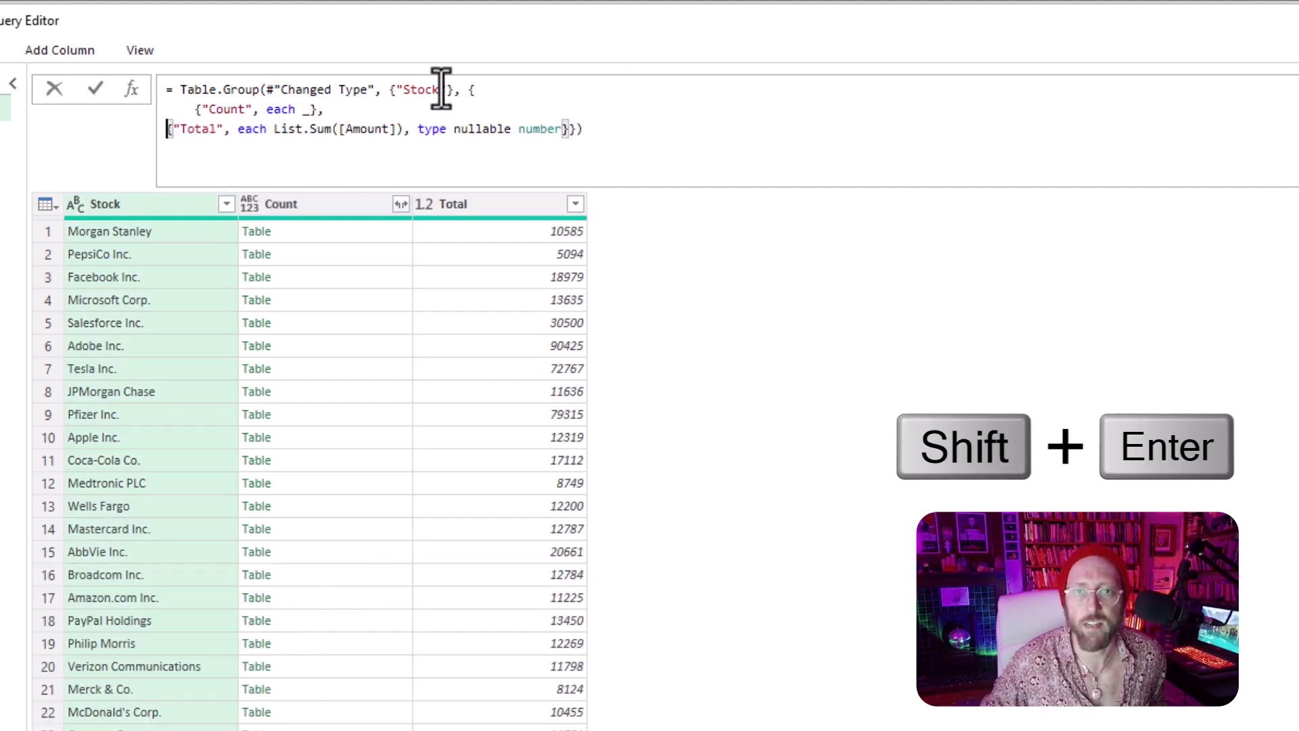
pyautogui.doubleClick(228, 109)
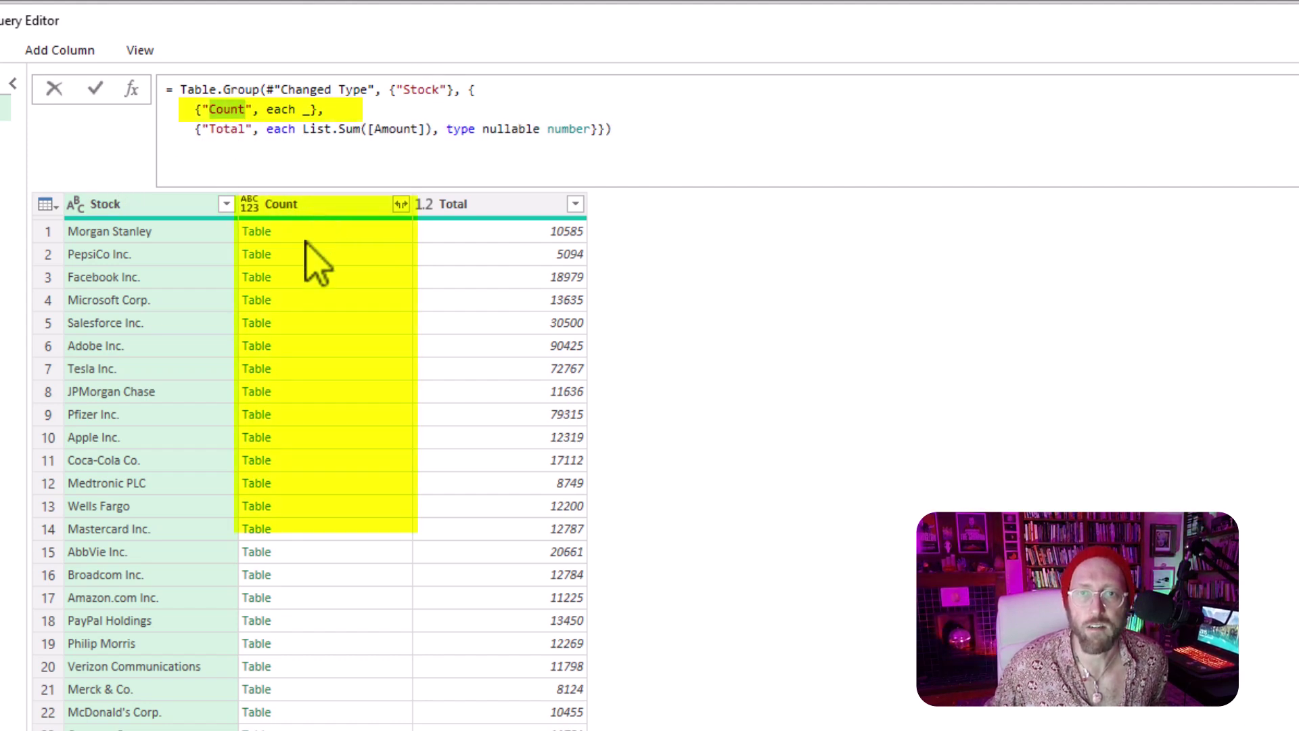
# Step: Apply the reformatted Table.Group formula and preview the nested table for Morgan Stanley
pyautogui.press('Return')
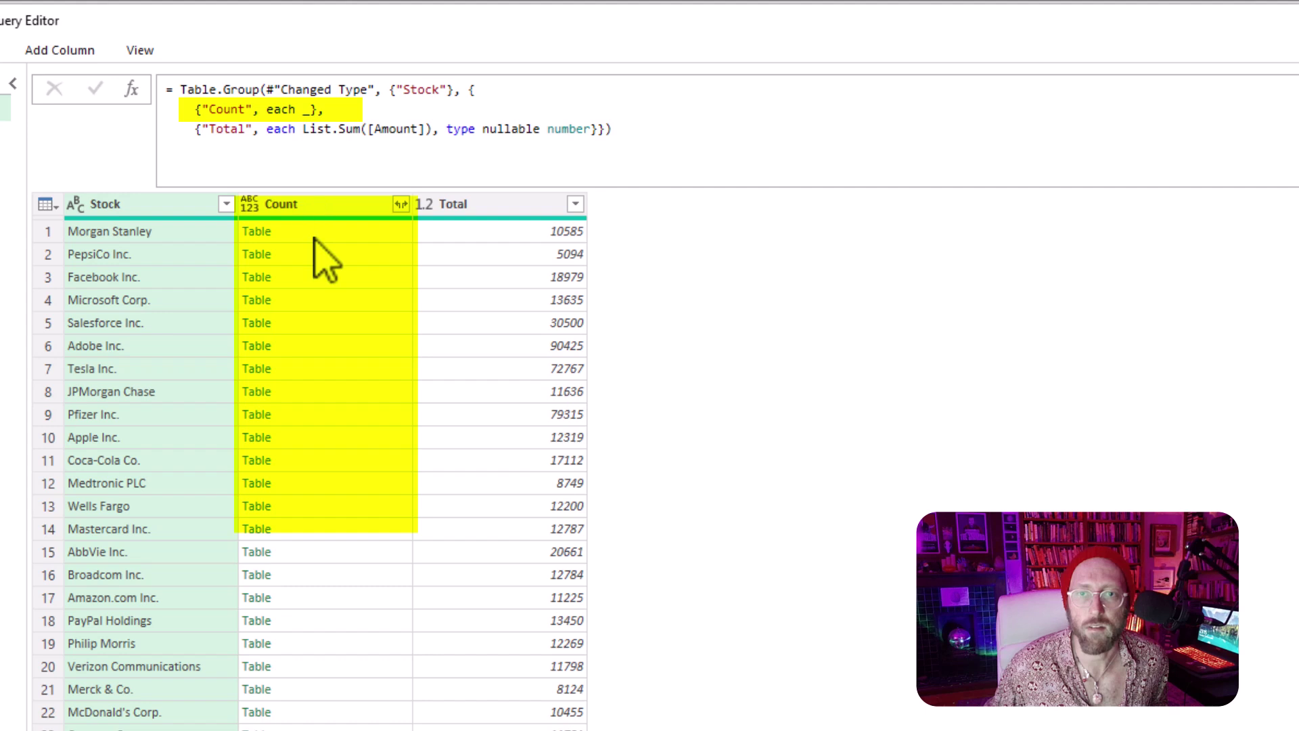
pyautogui.click(315, 237)
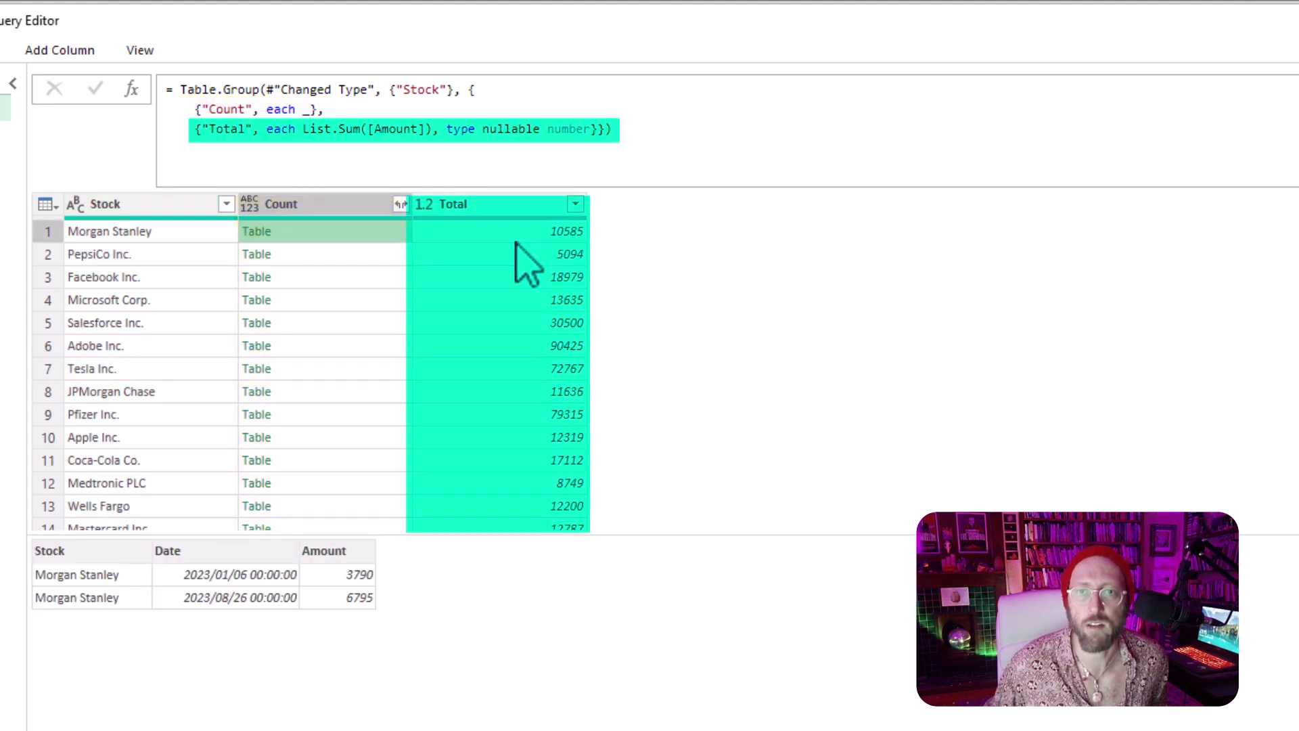
pyautogui.click(331, 135)
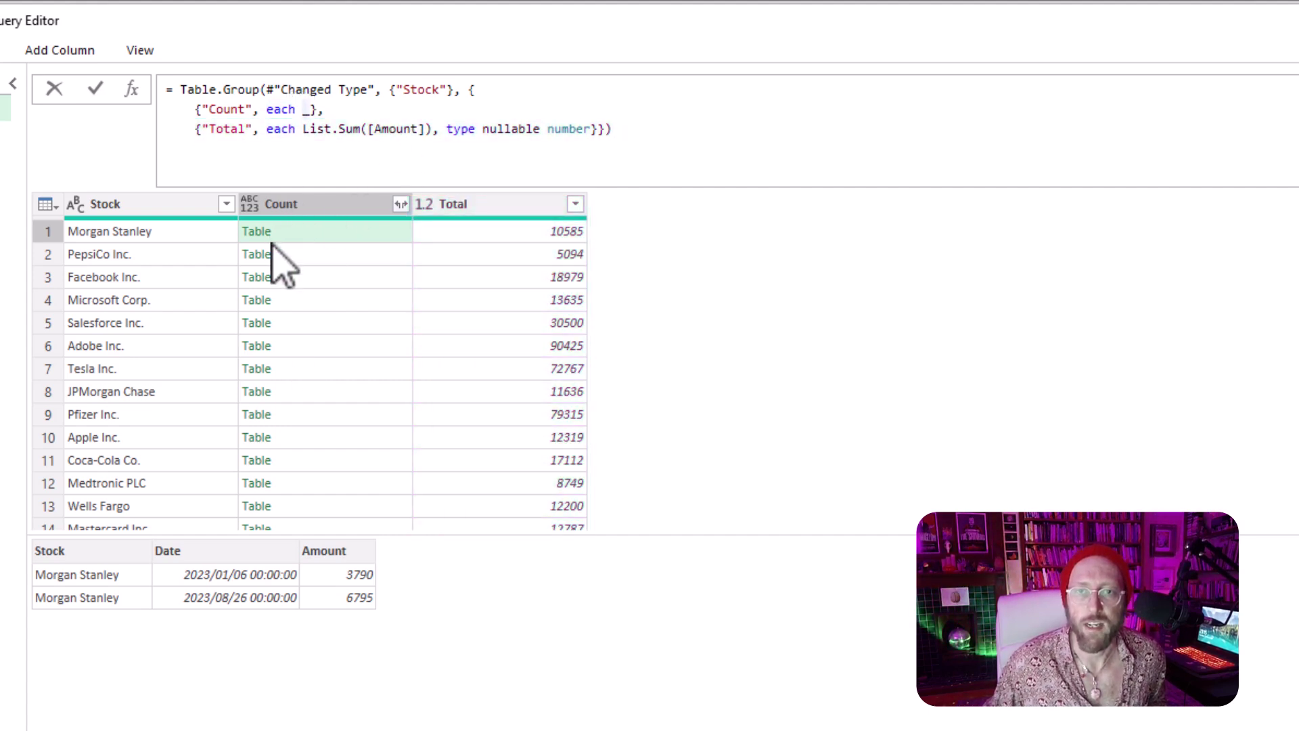
# Step: Change the Count aggregation to each _[Date], apply it and preview the date lists of the first four stocks
pyautogui.click(309, 110)
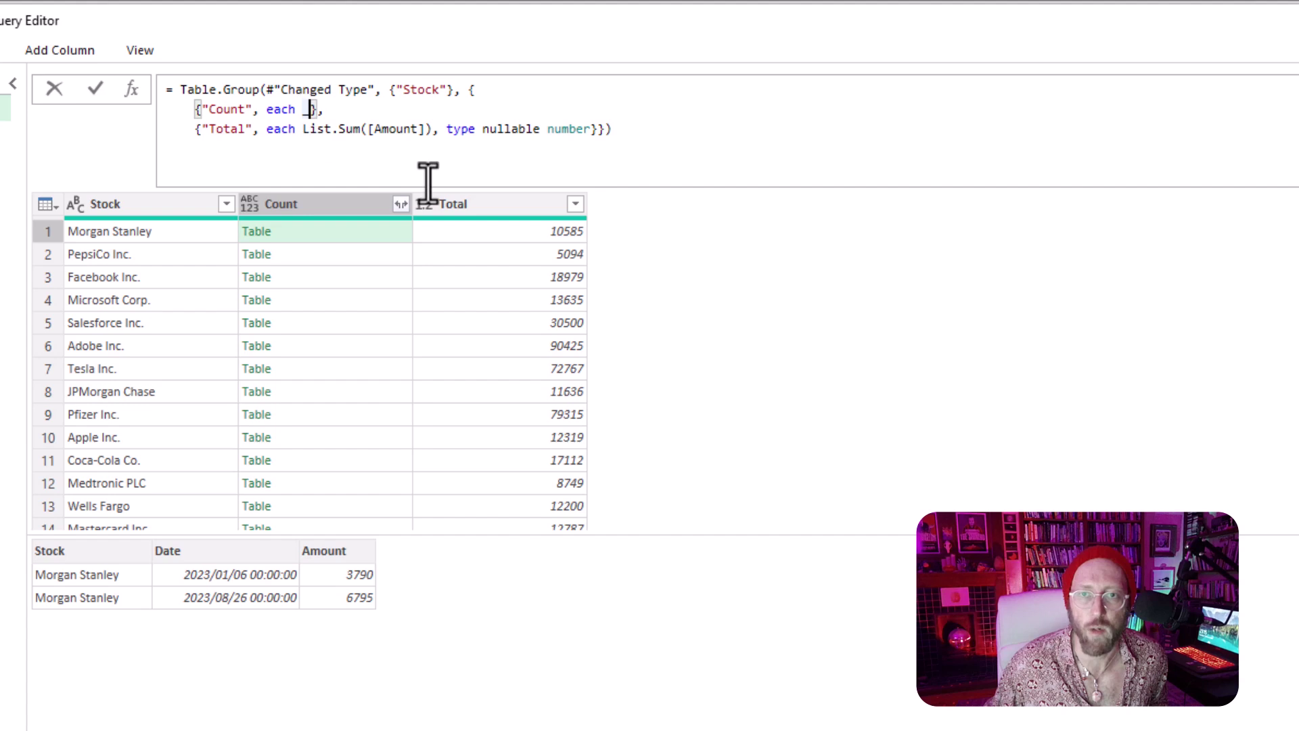
pyautogui.write('[D')
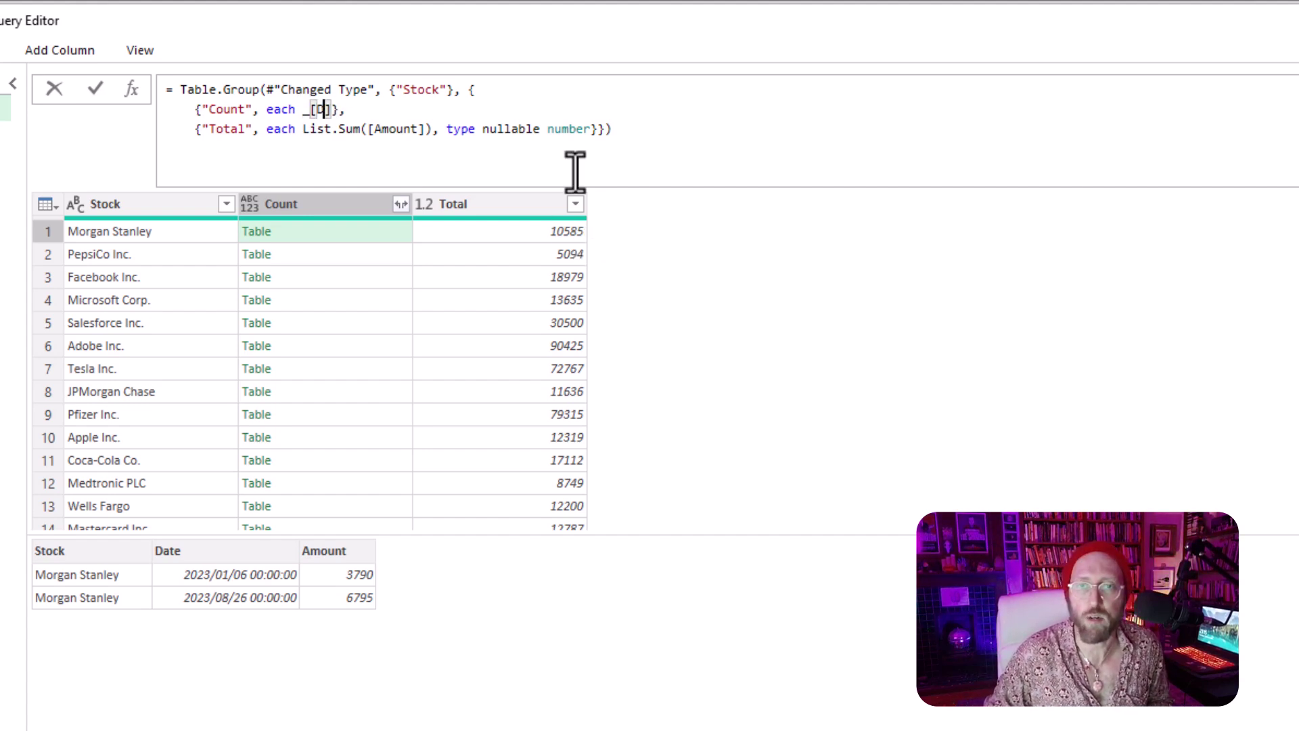
pyautogui.write('ate')
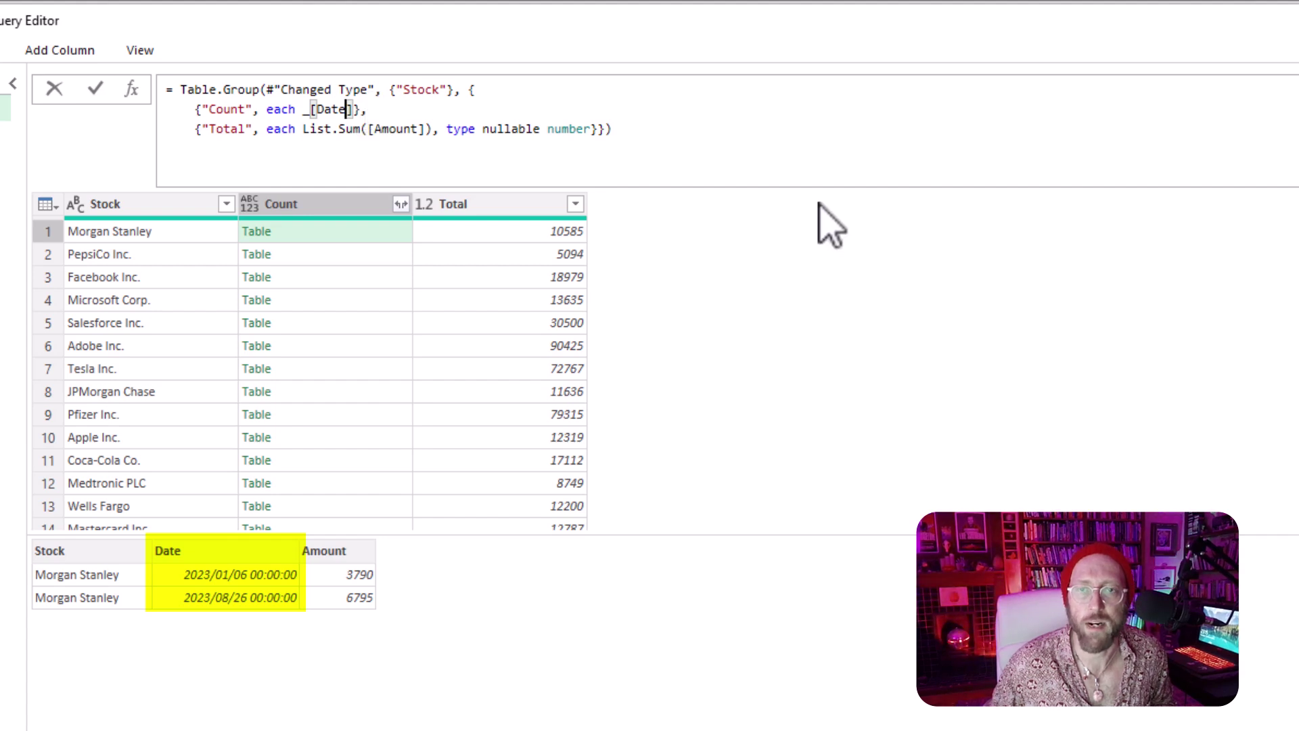
pyautogui.press('Return')
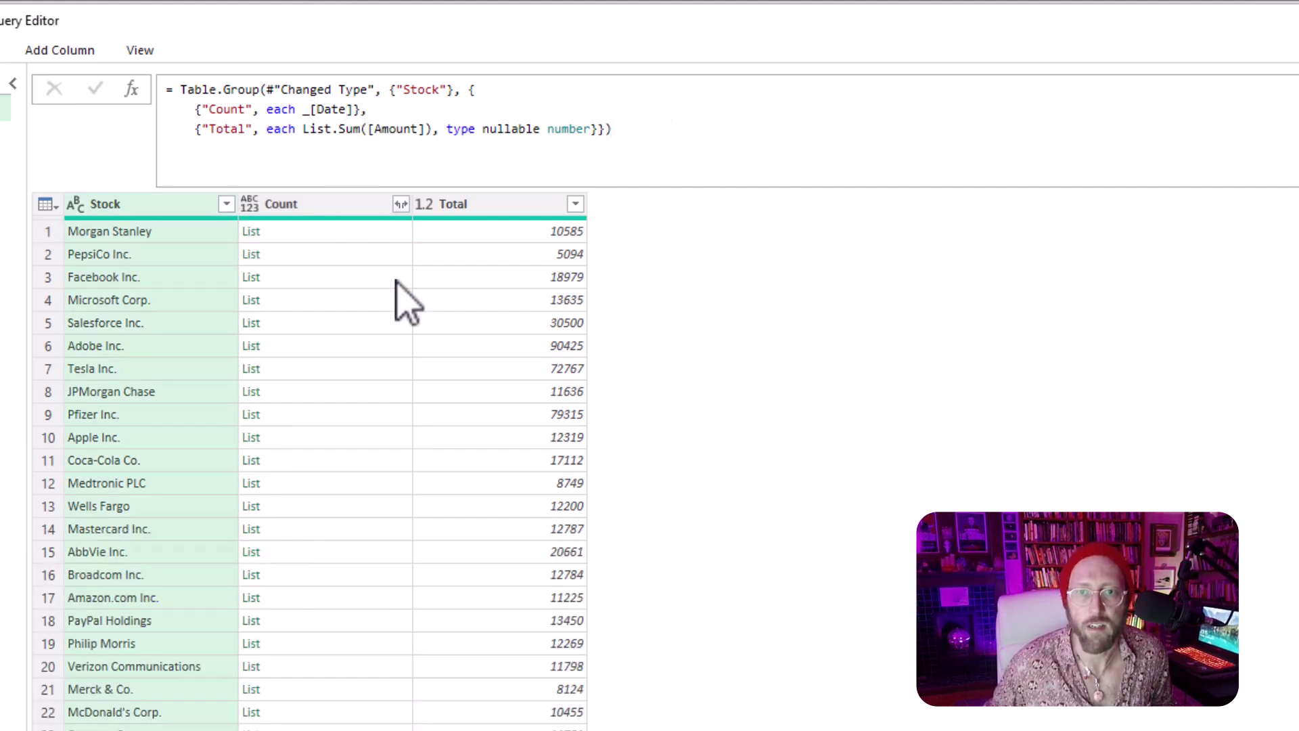
pyautogui.click(301, 234)
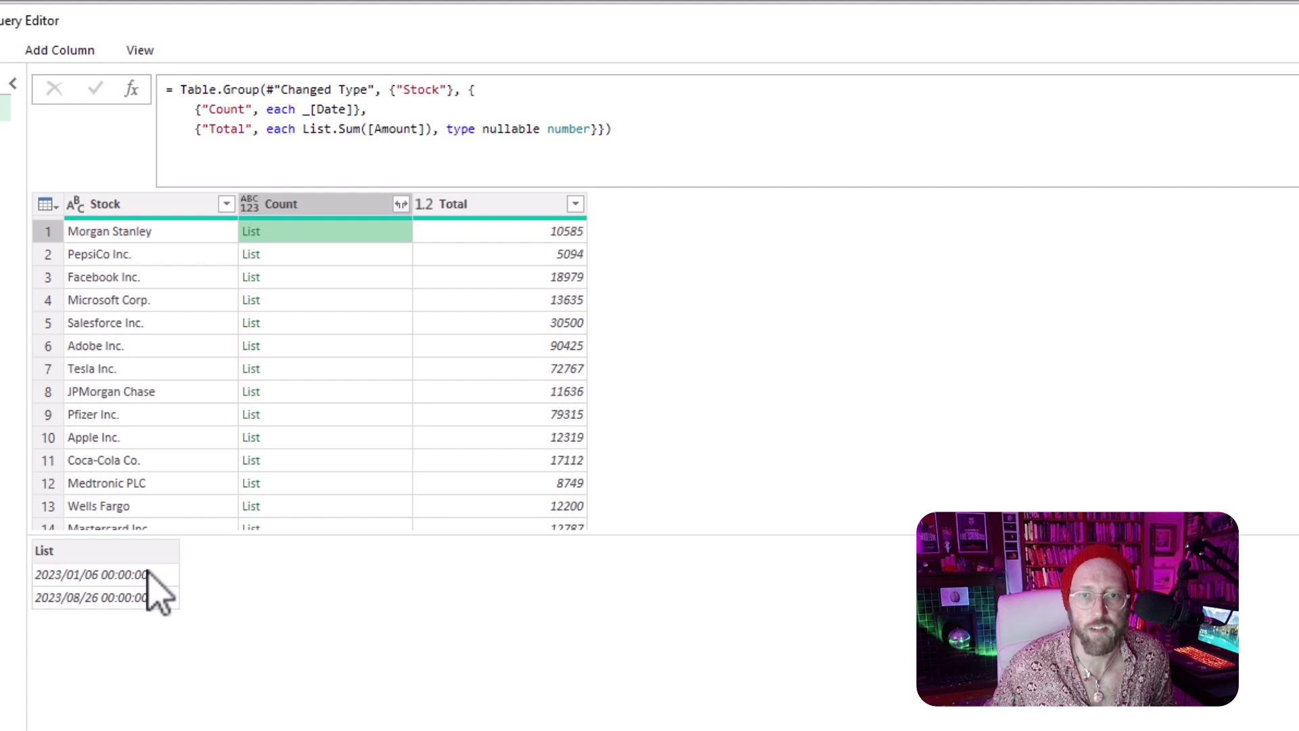
pyautogui.click(287, 256)
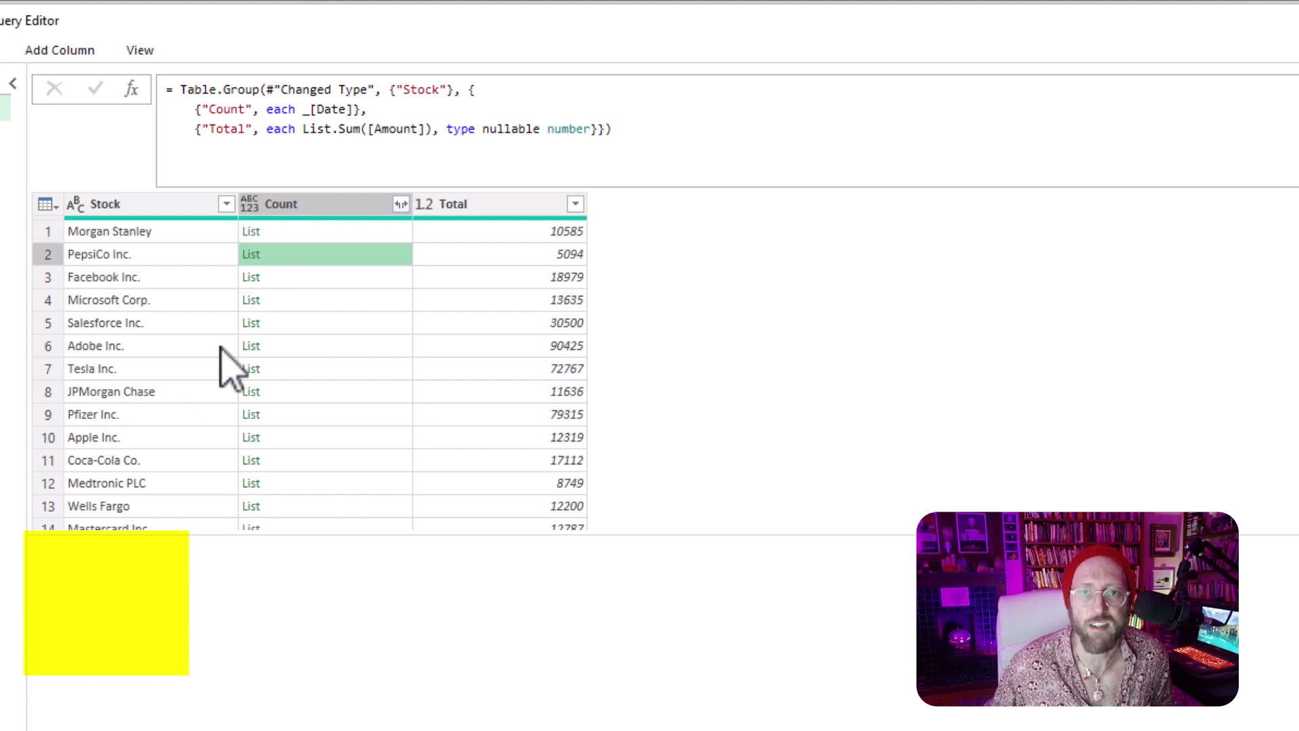
pyautogui.click(287, 274)
pyautogui.click(306, 300)
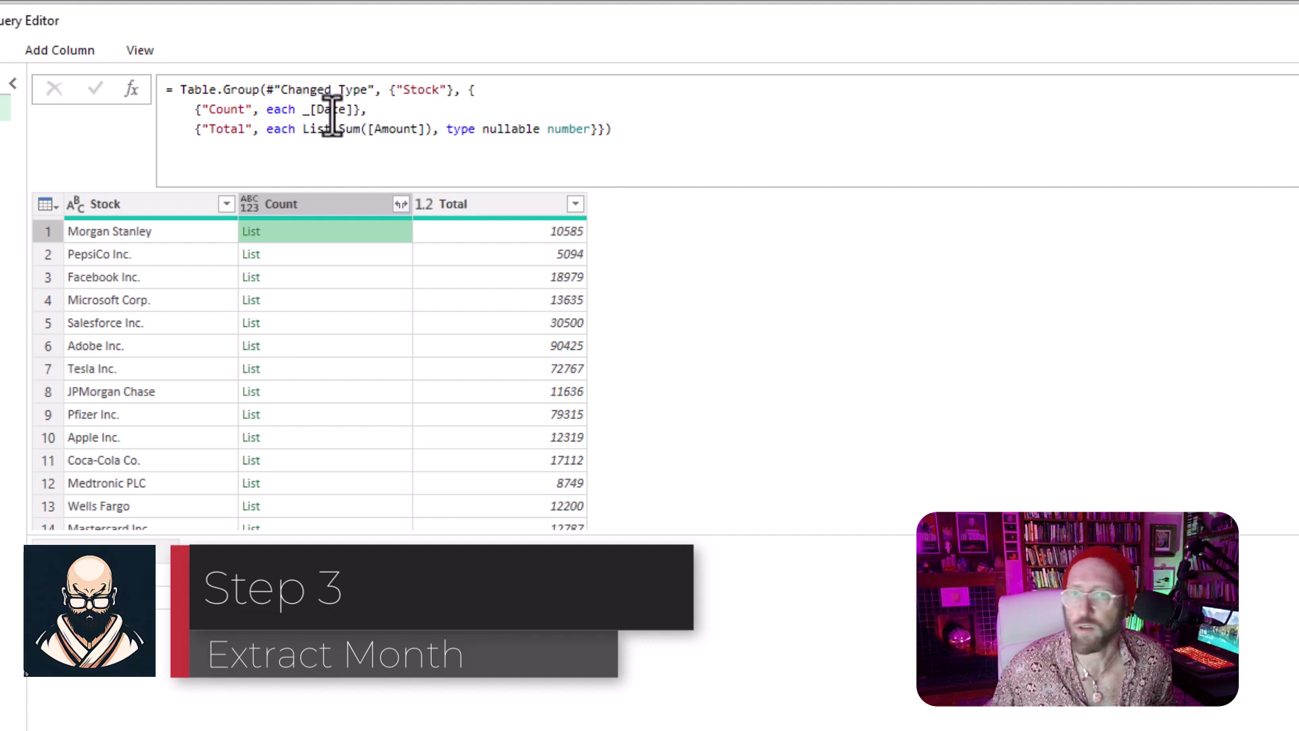
# Step: Put _[Date] in the Count aggregation inside List.Transform as its list argument
pyautogui.click(302, 109)
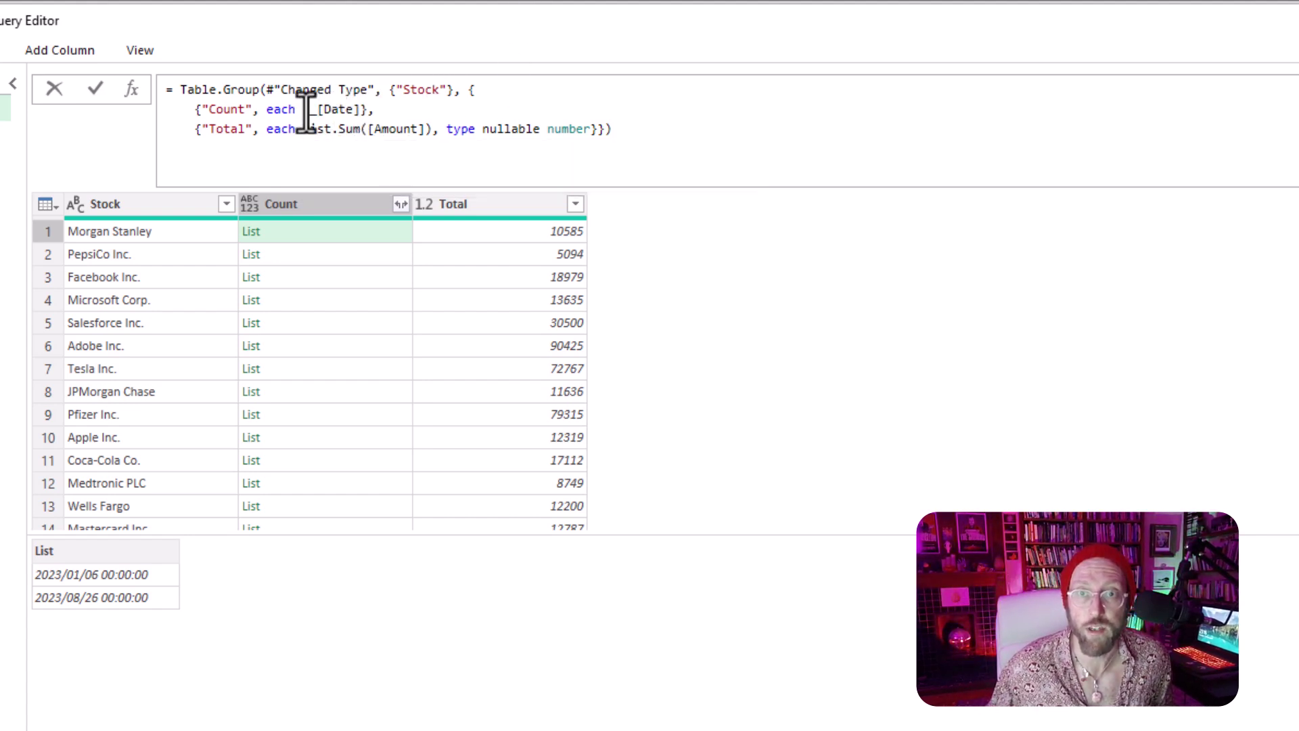
pyautogui.write('listtran')
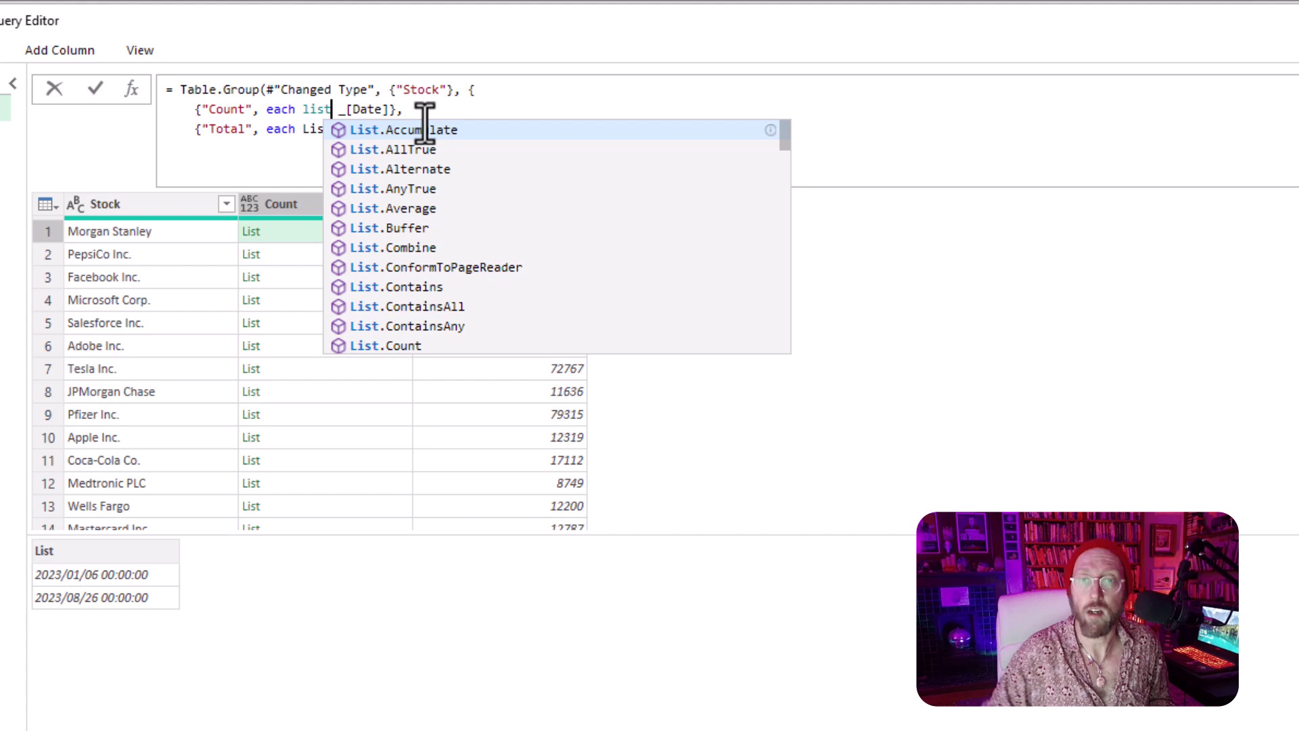
pyautogui.click(433, 129)
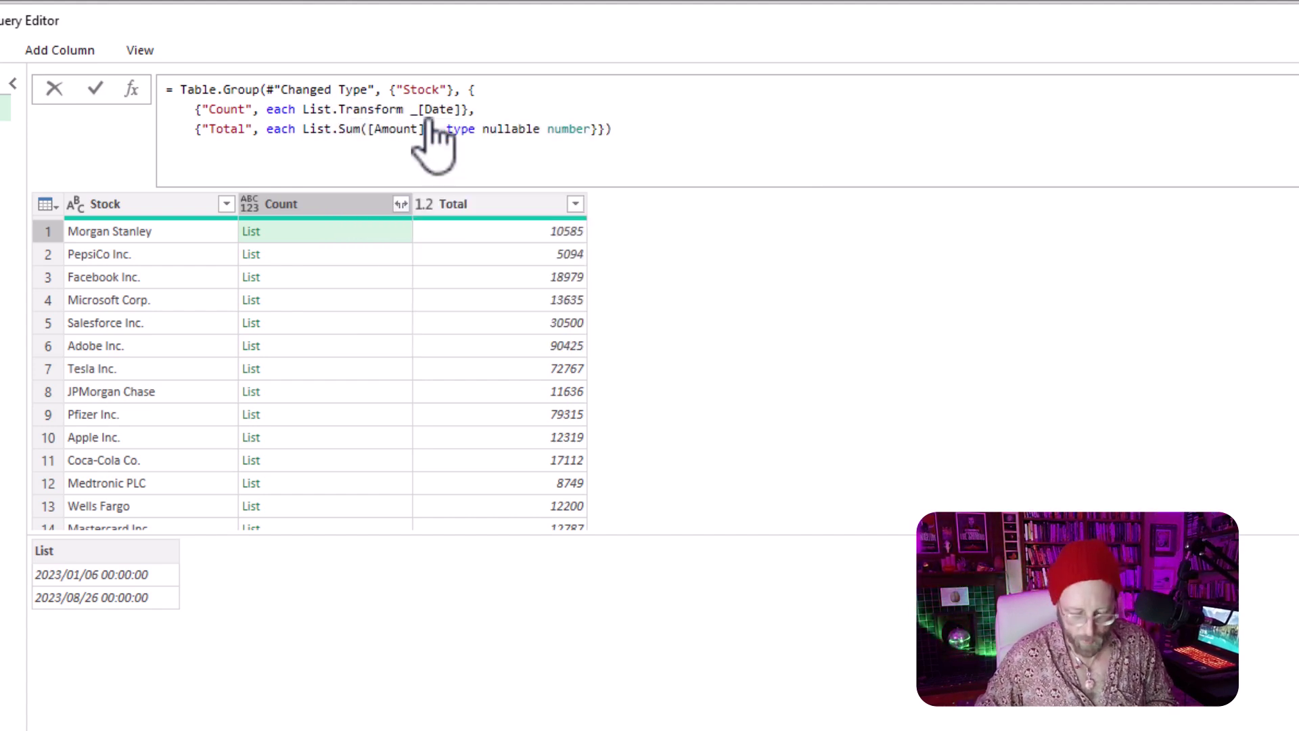
pyautogui.write('(')
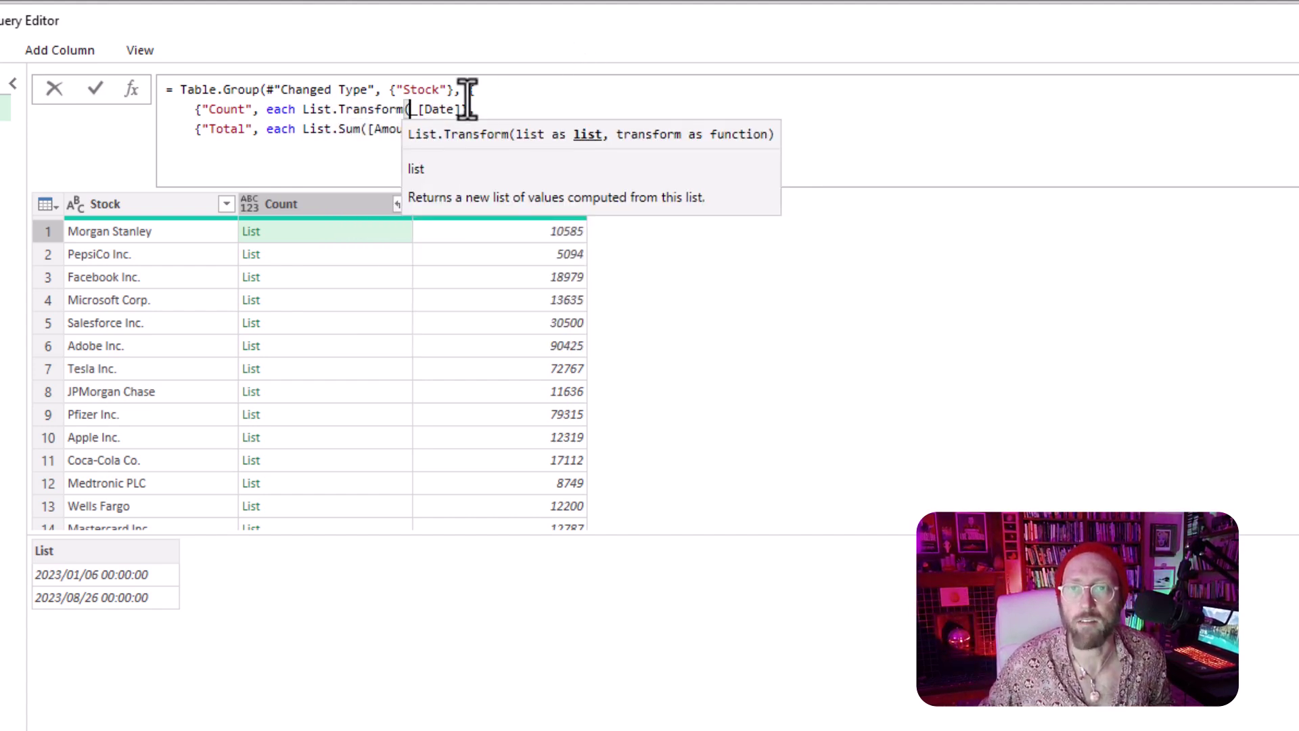
pyautogui.write('_[Date]')
pyautogui.press('Escape')
pyautogui.write(', ')
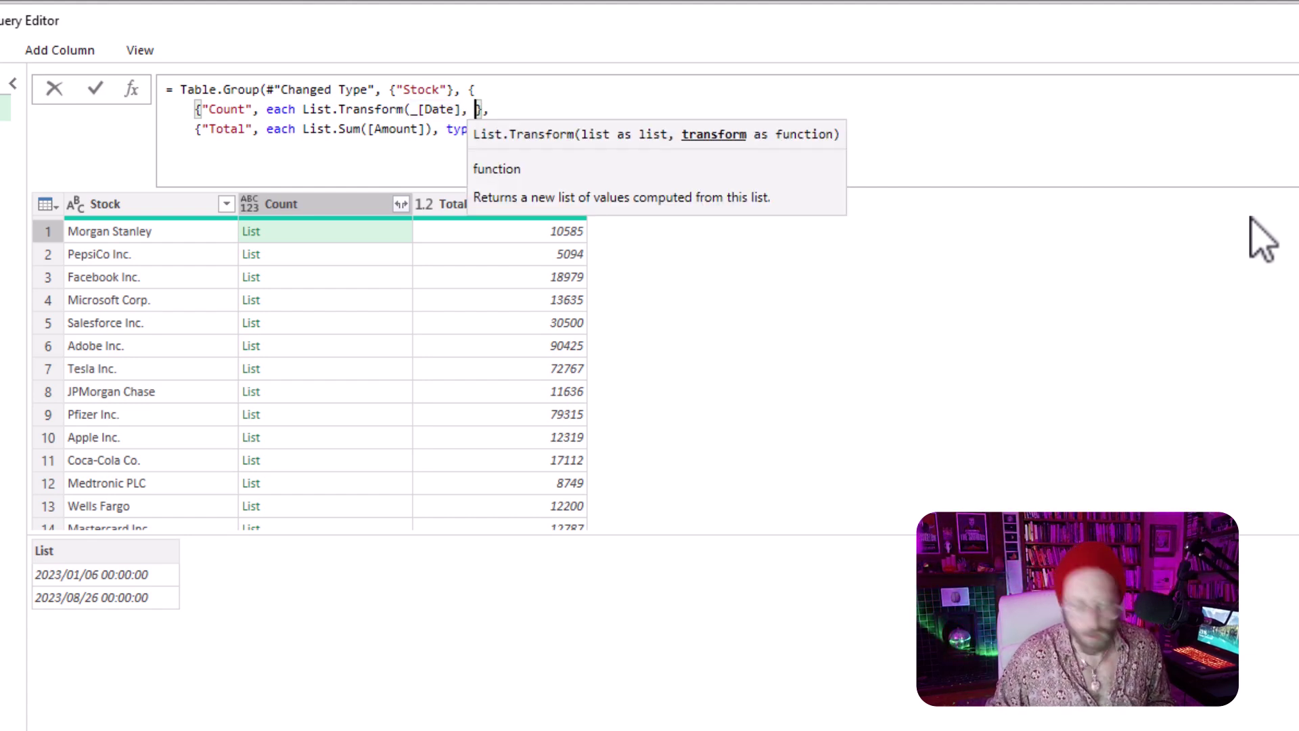
# Step: Set Date.Month as the transform of List.Transform, apply the formula and preview the month lists of the first four stocks
pyautogui.write('datemon')
pyautogui.press('Tab')
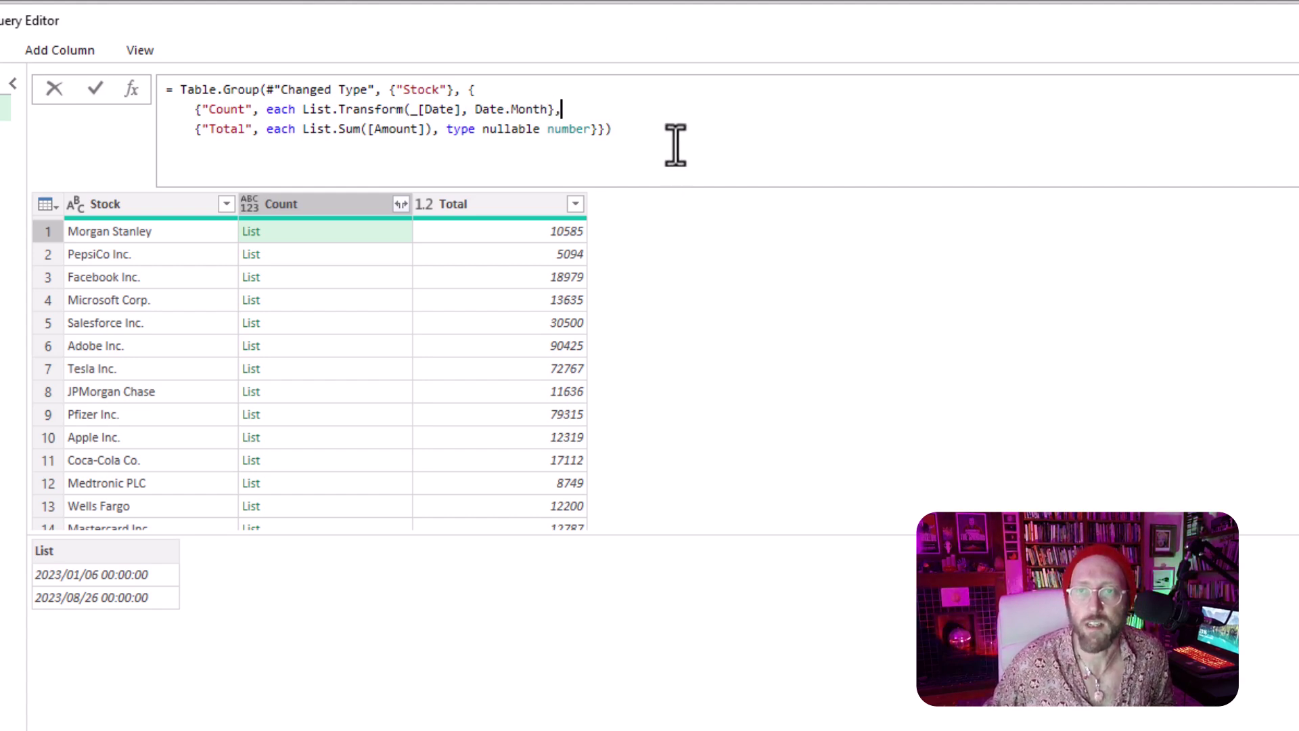
pyautogui.click(556, 109)
pyautogui.write(')')
pyautogui.press('Return')
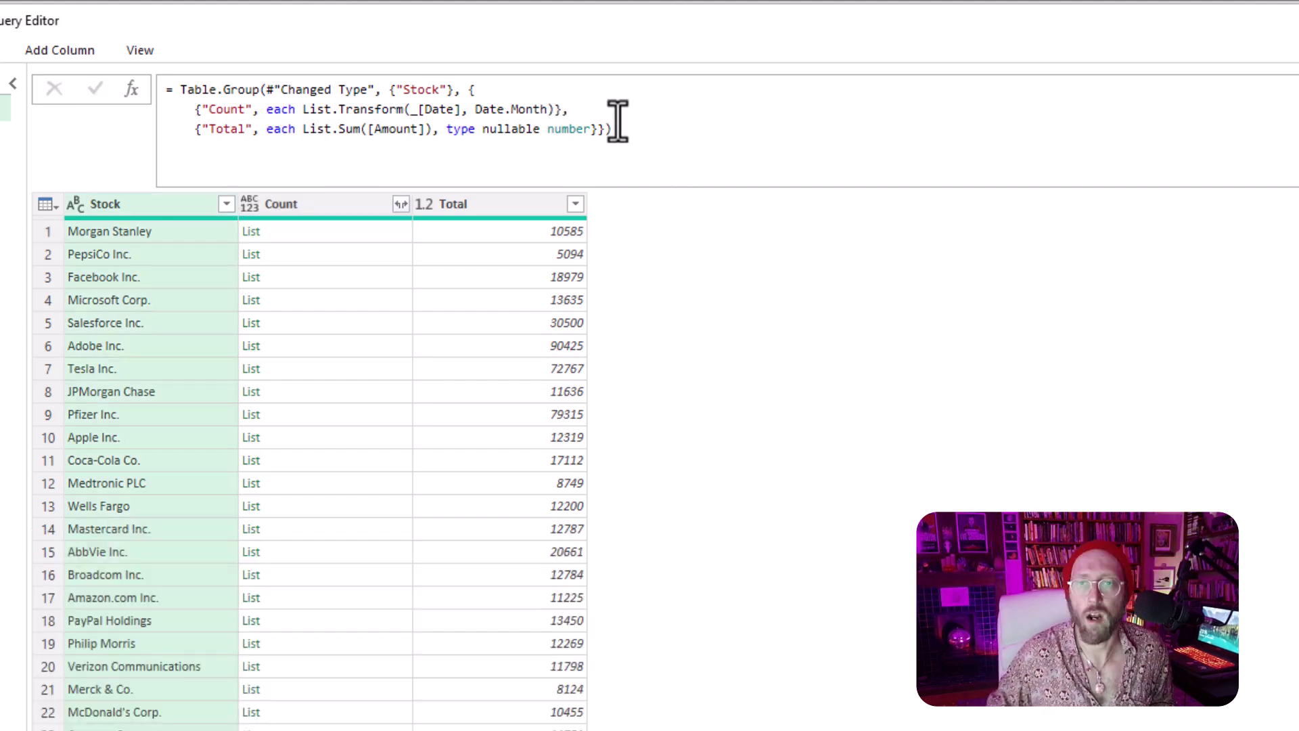
pyautogui.click(379, 234)
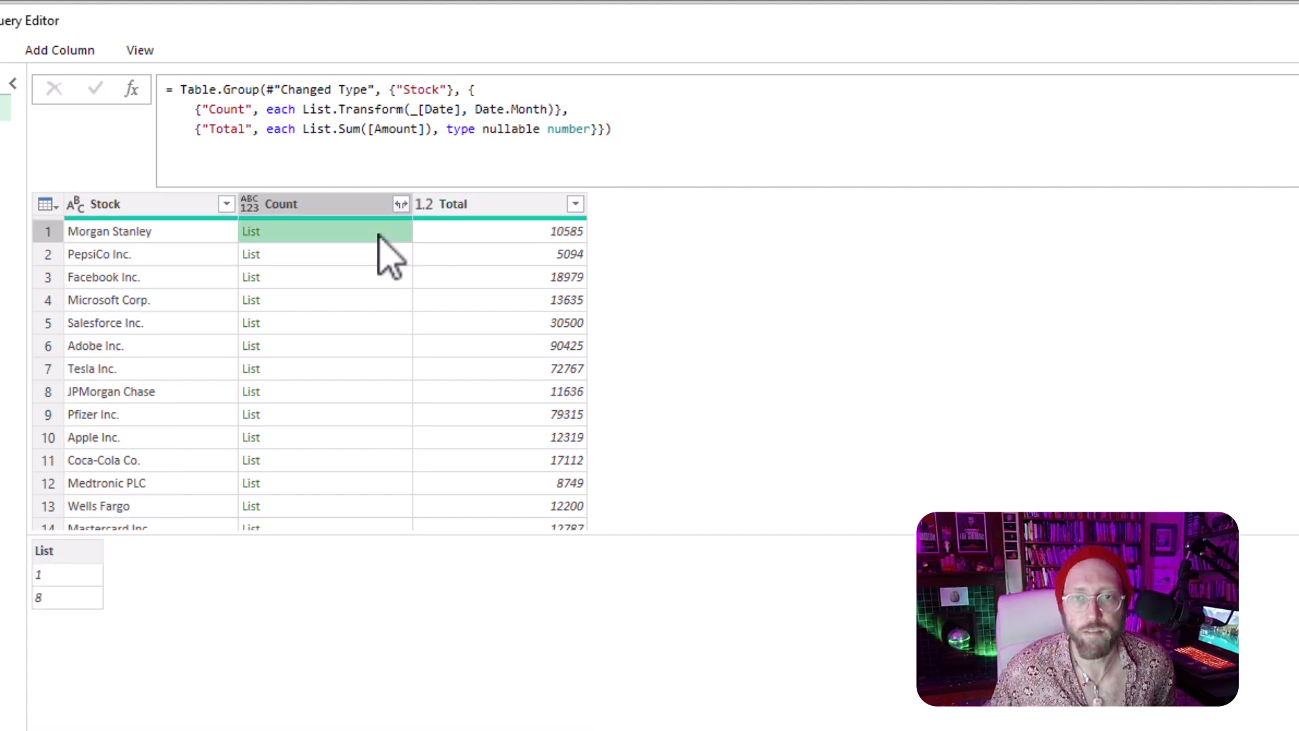
pyautogui.click(301, 261)
pyautogui.click(302, 279)
pyautogui.click(310, 301)
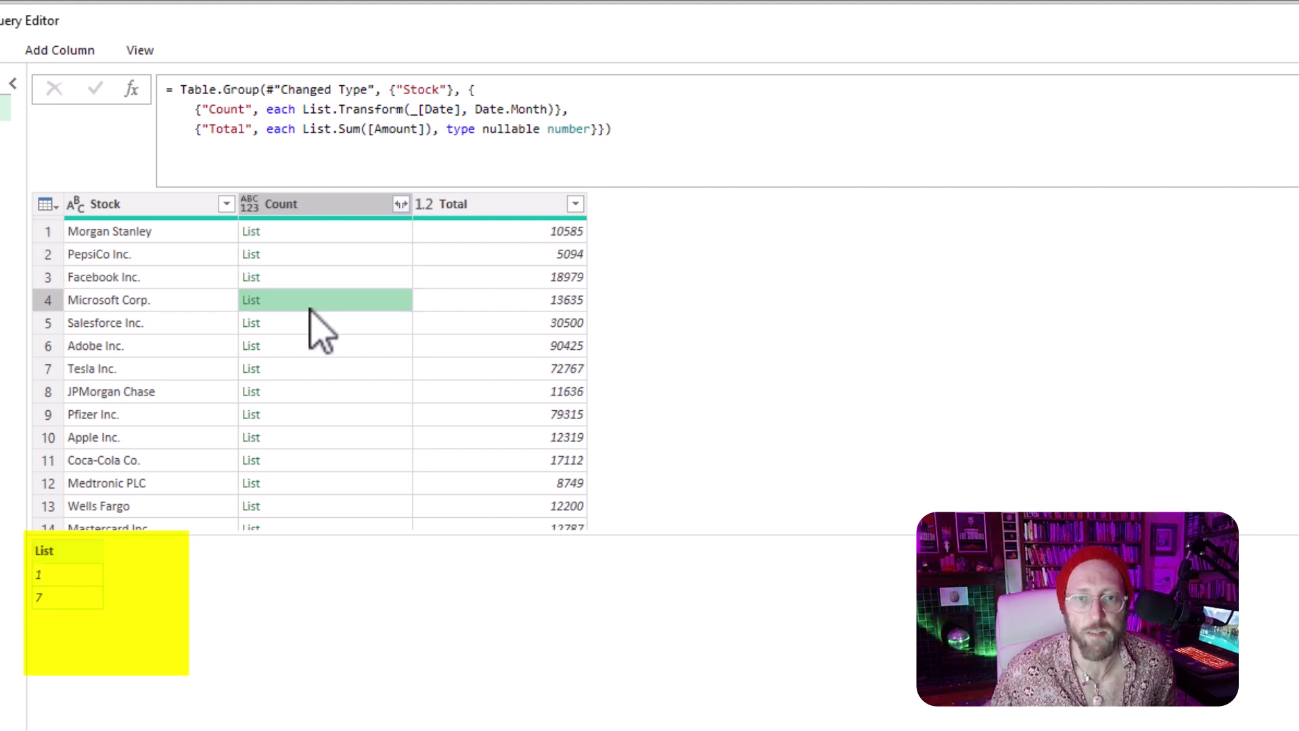
pyautogui.click(306, 279)
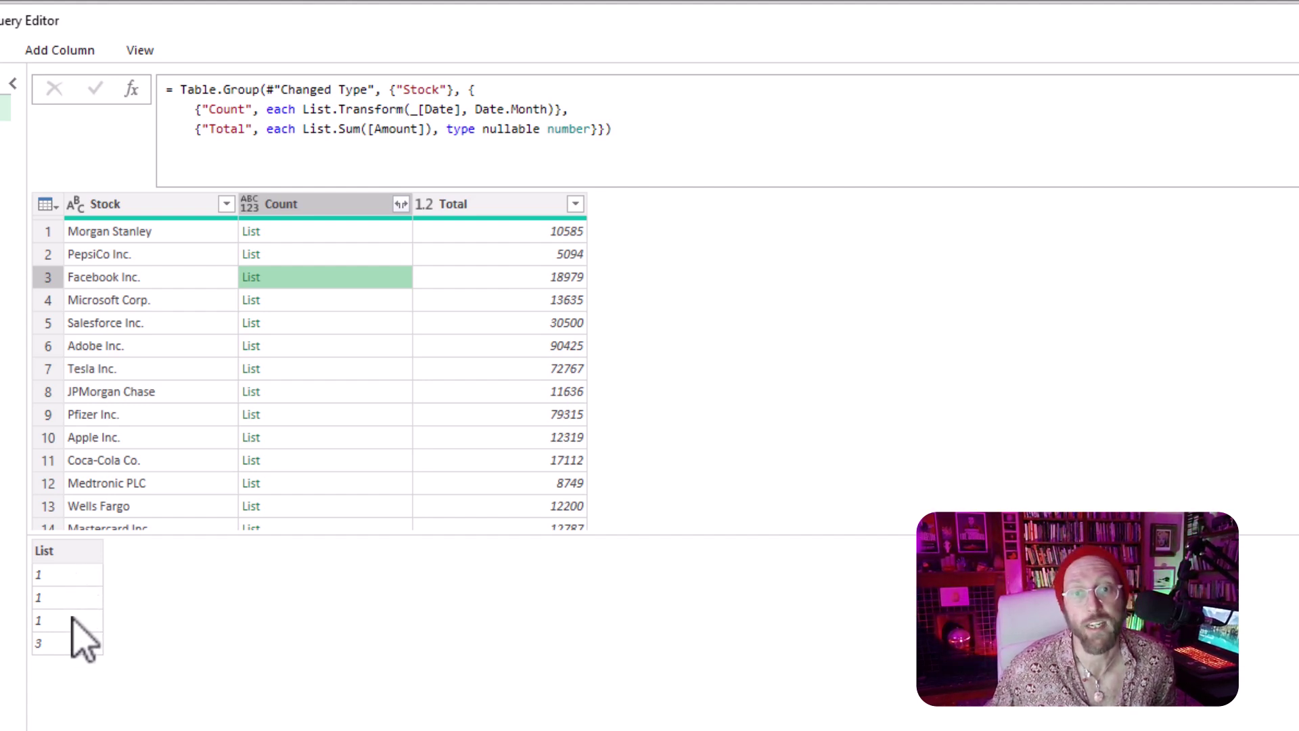
# Step: Insert List.Distinct in front of List.Transform in the Count aggregation
pyautogui.doubleClick(568, 129)
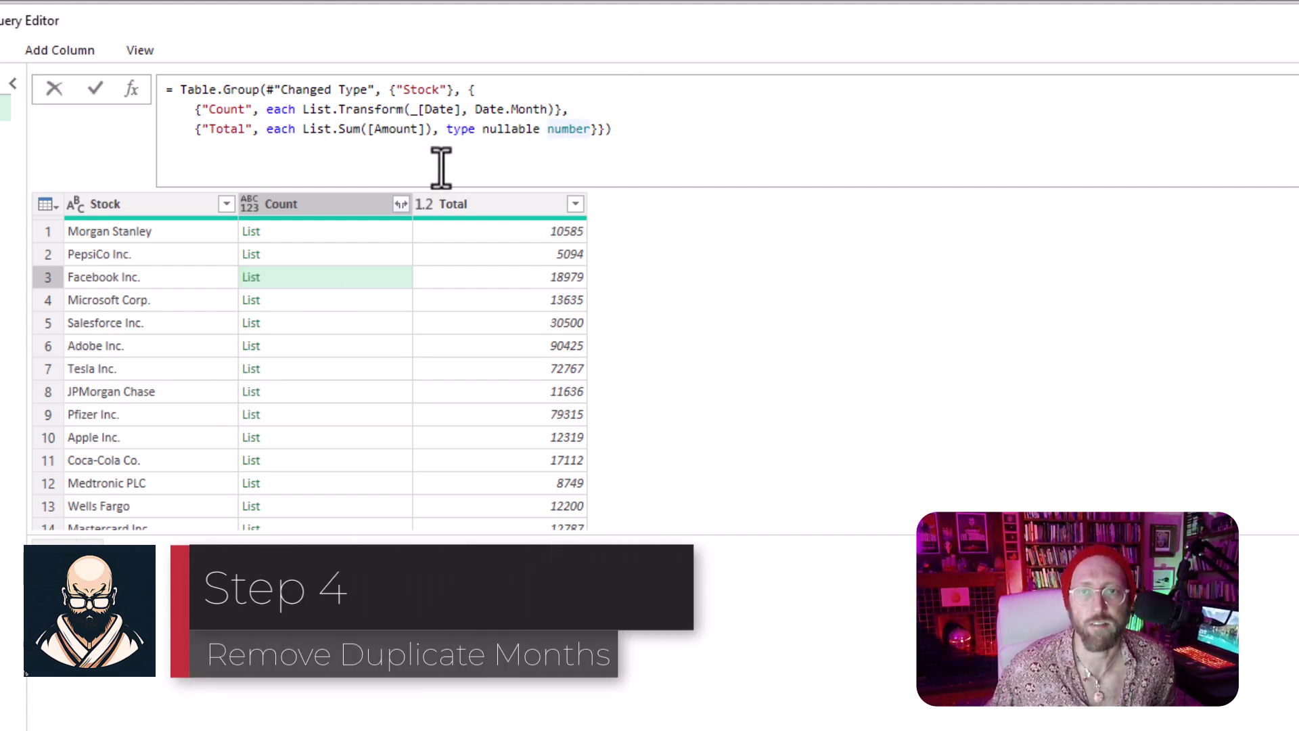
pyautogui.click(301, 109)
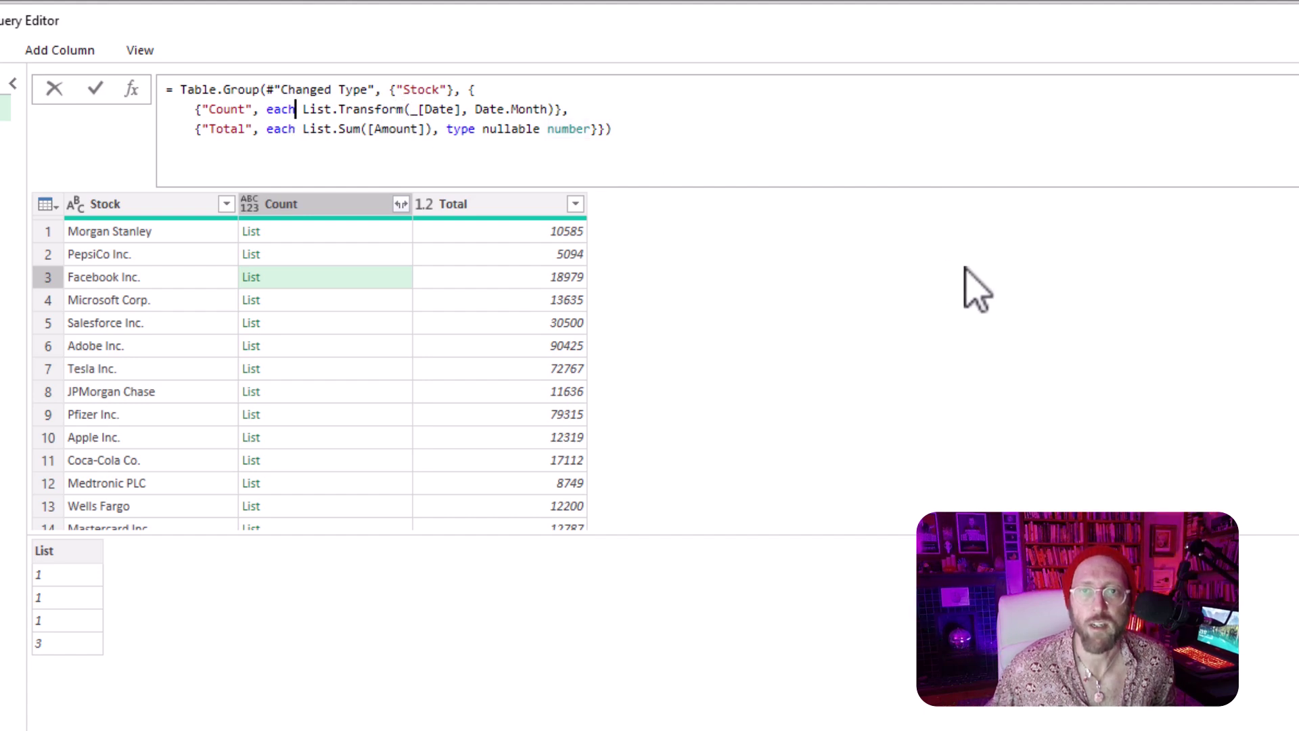
pyautogui.write('listdis')
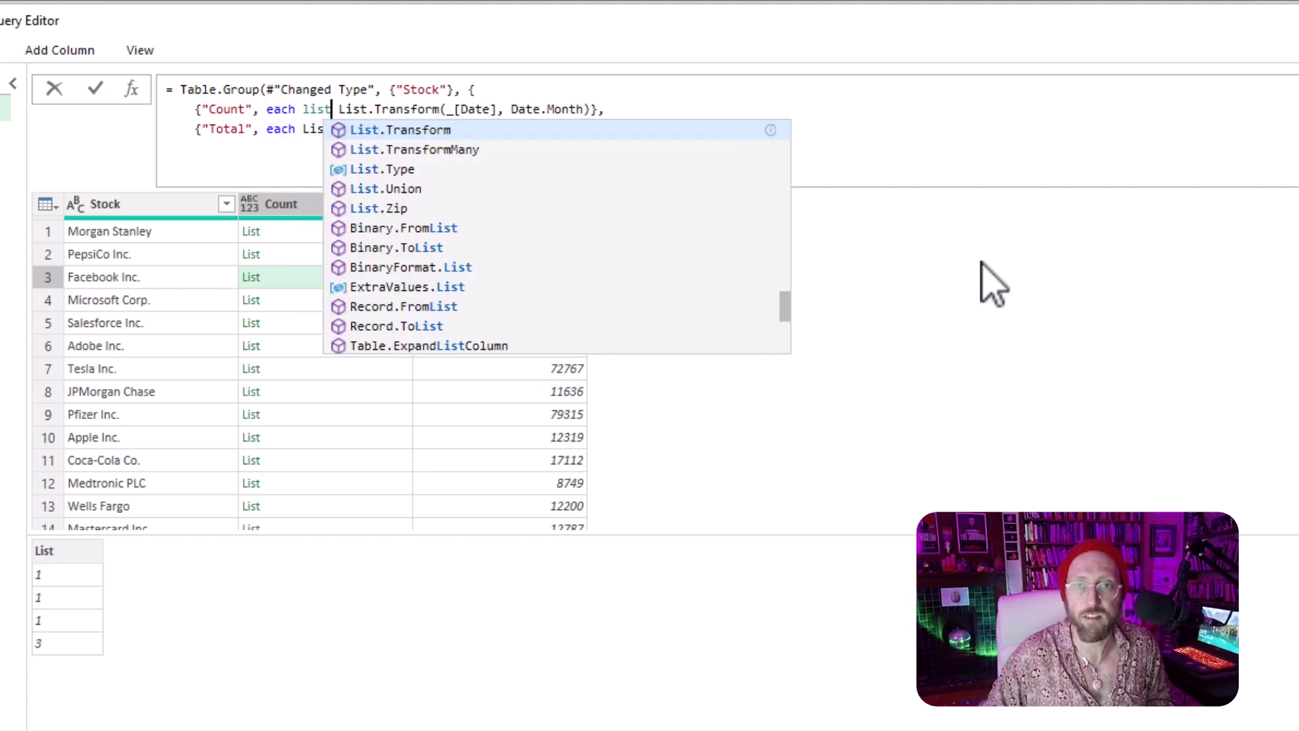
pyautogui.press('Tab')
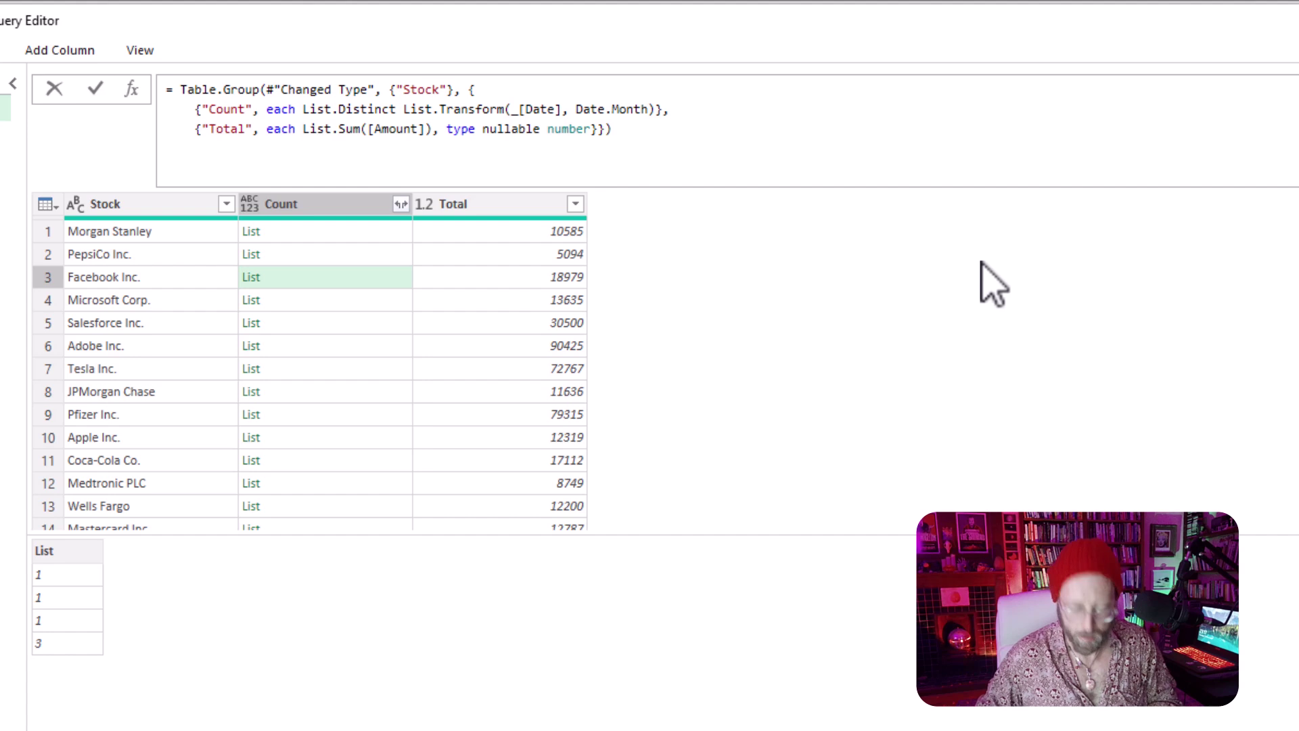
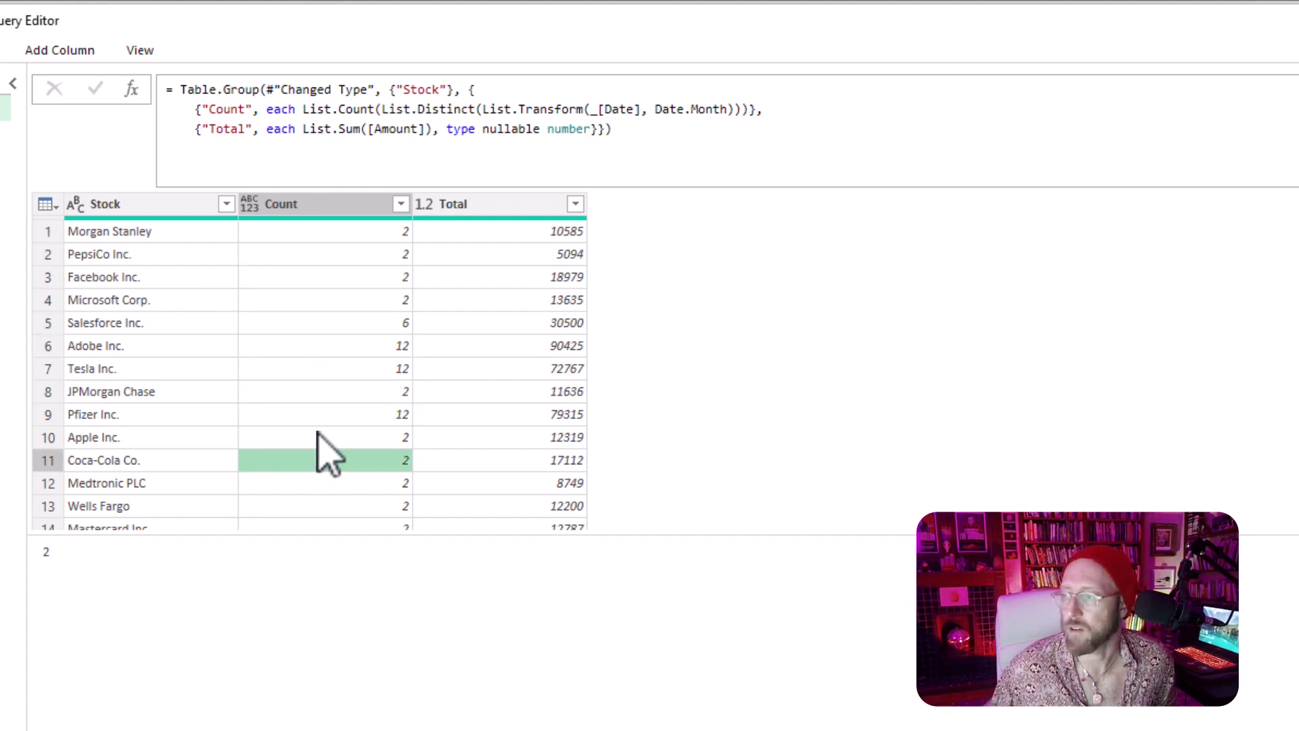
# Step: Try filtering the Count column to rows equal to 12, and delete that filter step
pyautogui.click(319, 278)
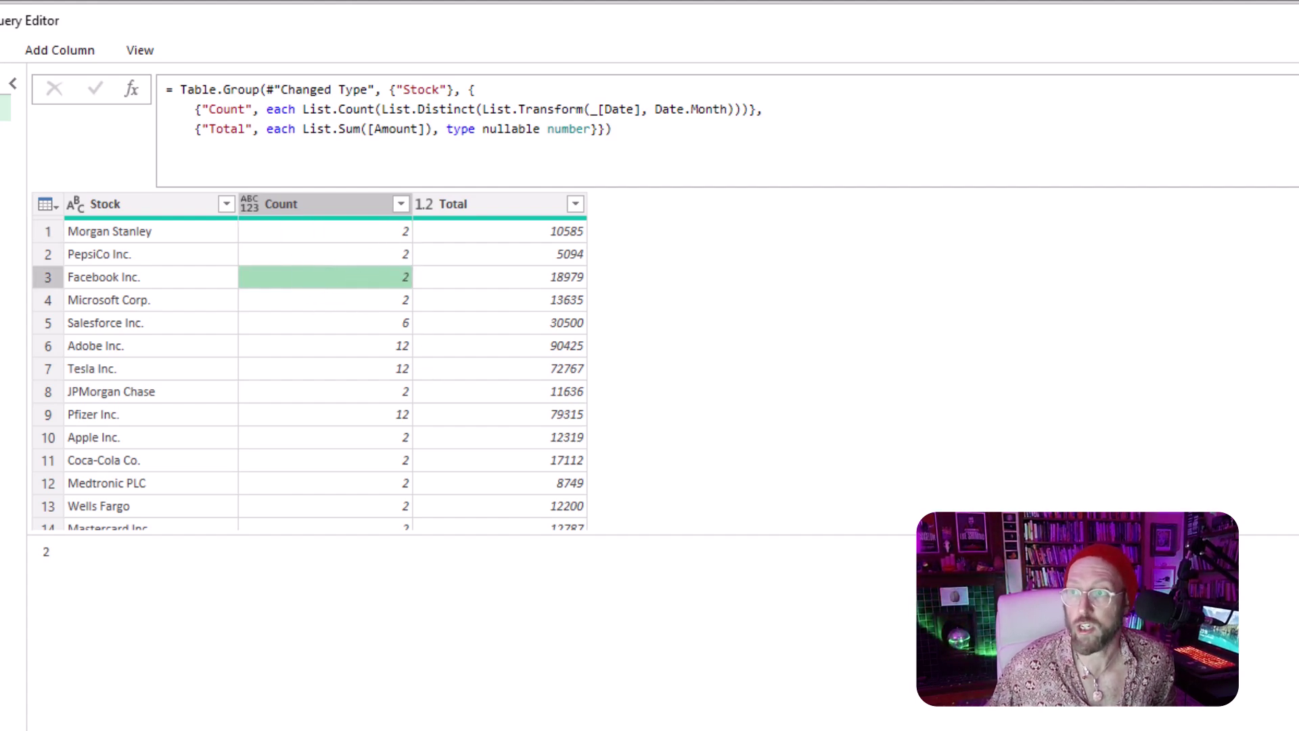
pyautogui.click(401, 204)
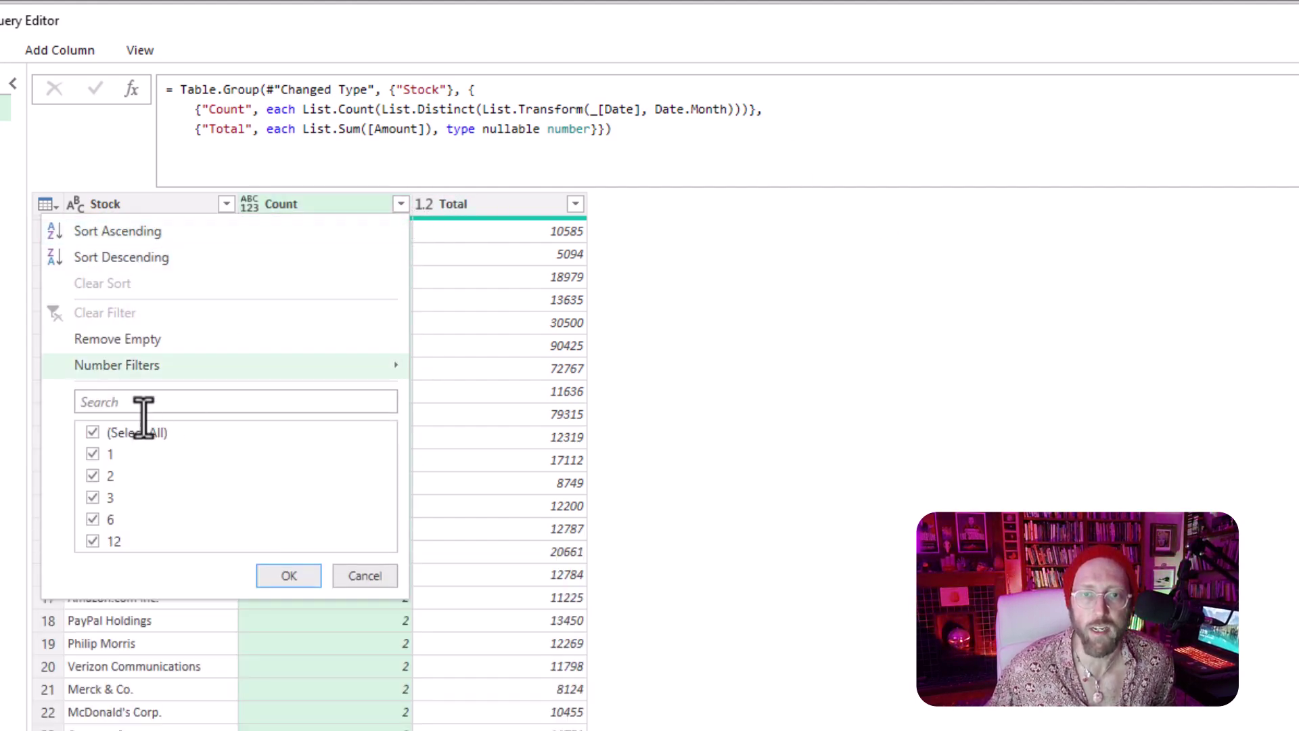
pyautogui.moveTo(217, 369)
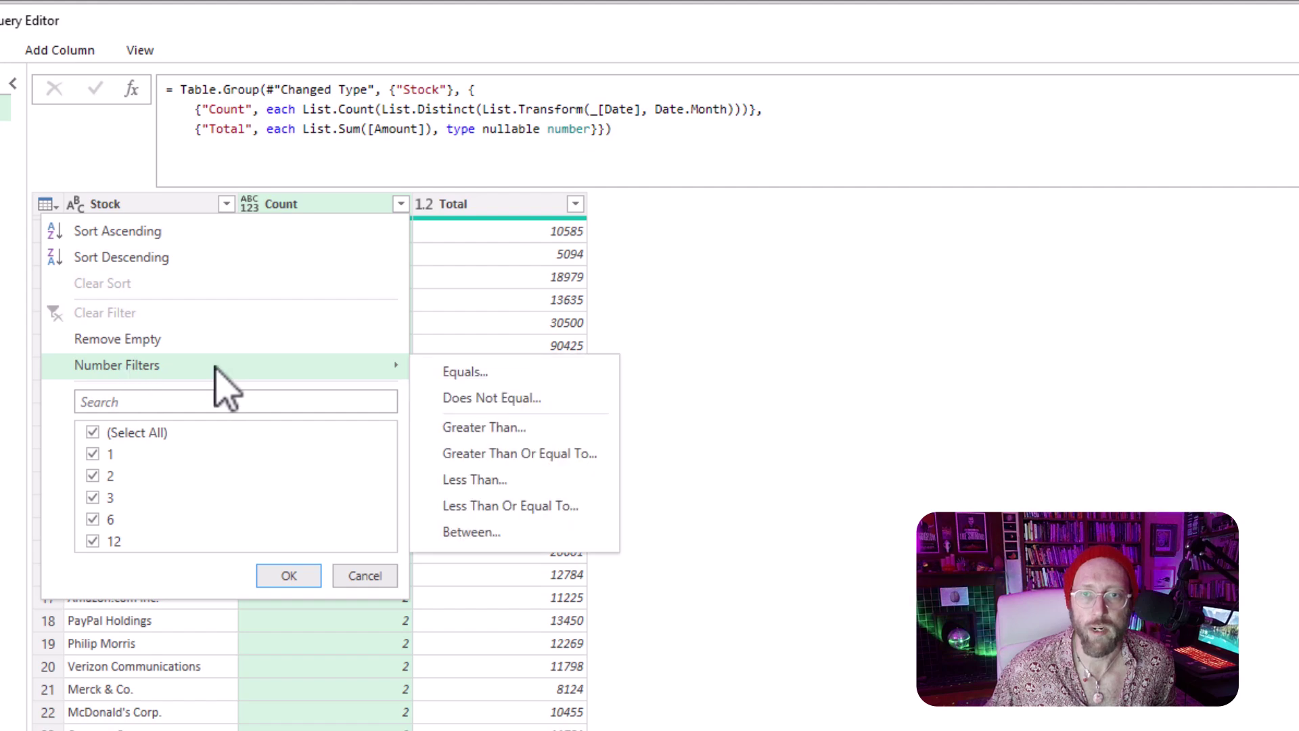
pyautogui.click(474, 373)
pyautogui.moveTo(1298, 651); pyautogui.dragTo(685, 330)
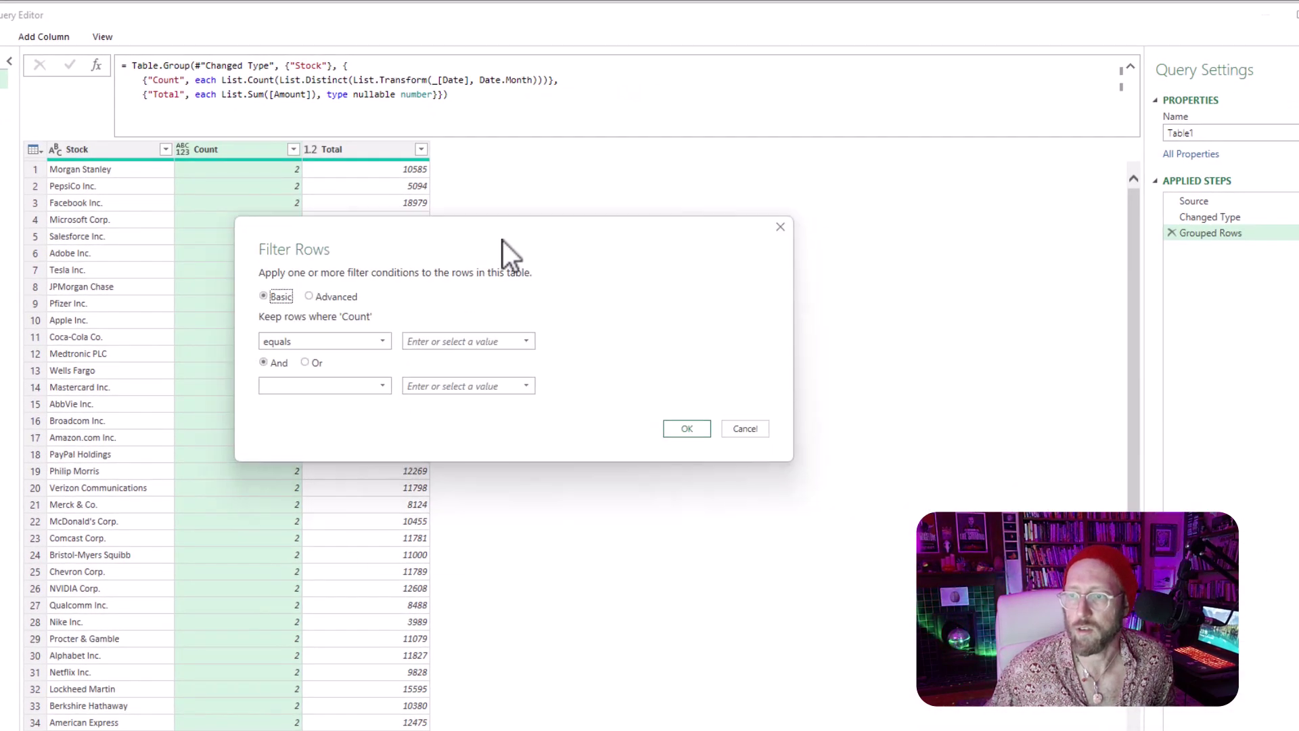
pyautogui.write('12')
pyautogui.click(687, 429)
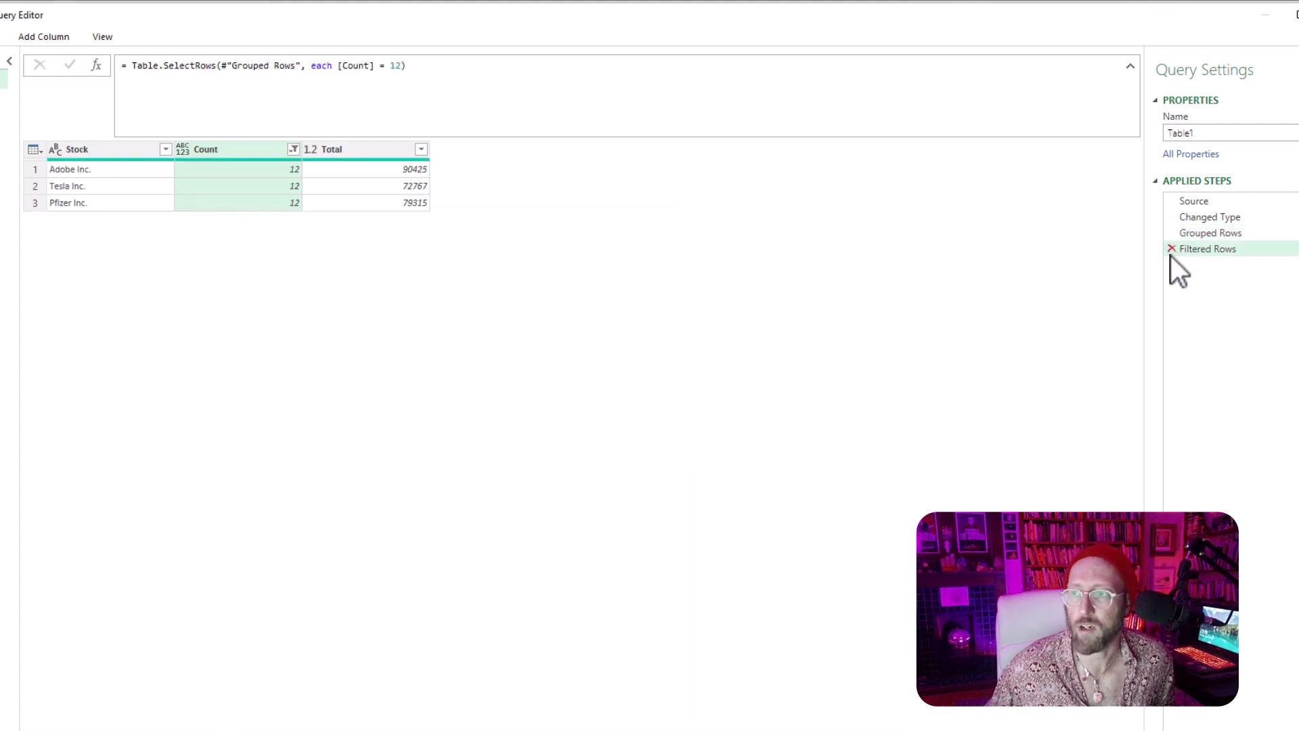
pyautogui.click(1171, 249)
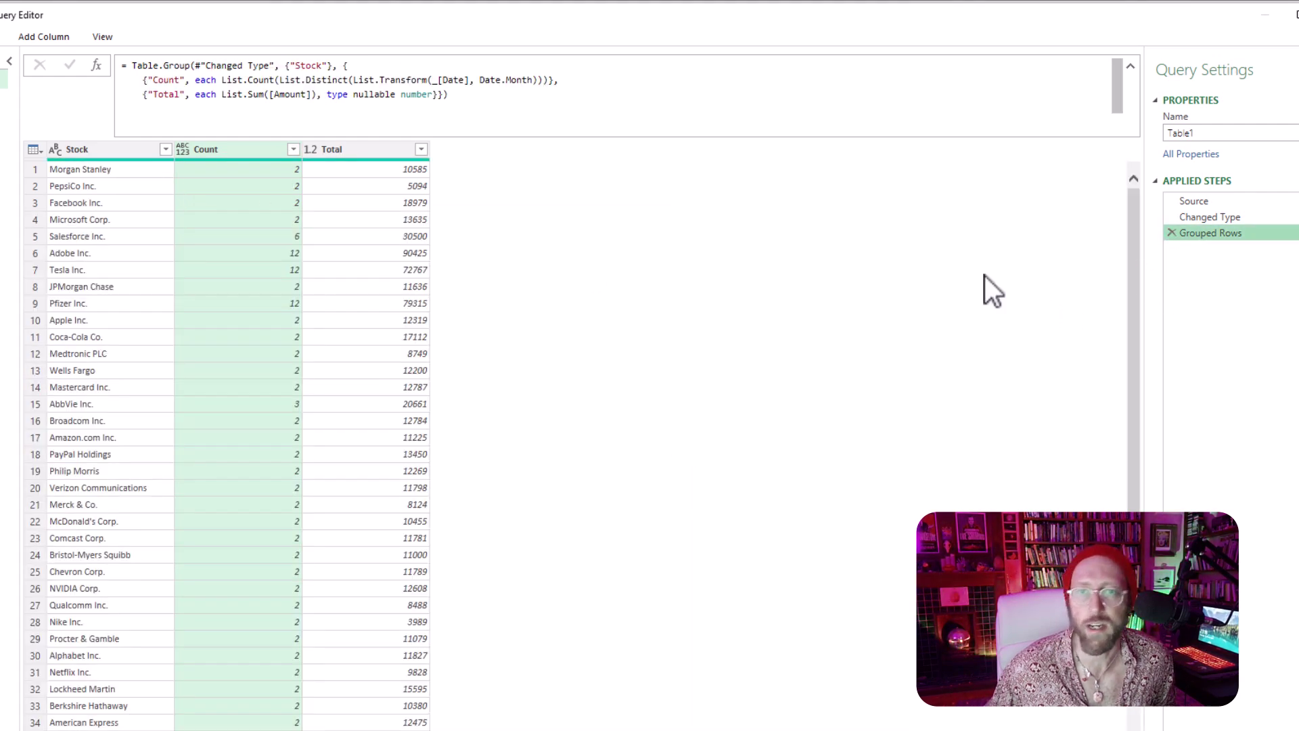
# Step: Open a Table.SelectRows call in front of Table.Group in the Grouped Rows formula
pyautogui.doubleClick(157, 68)
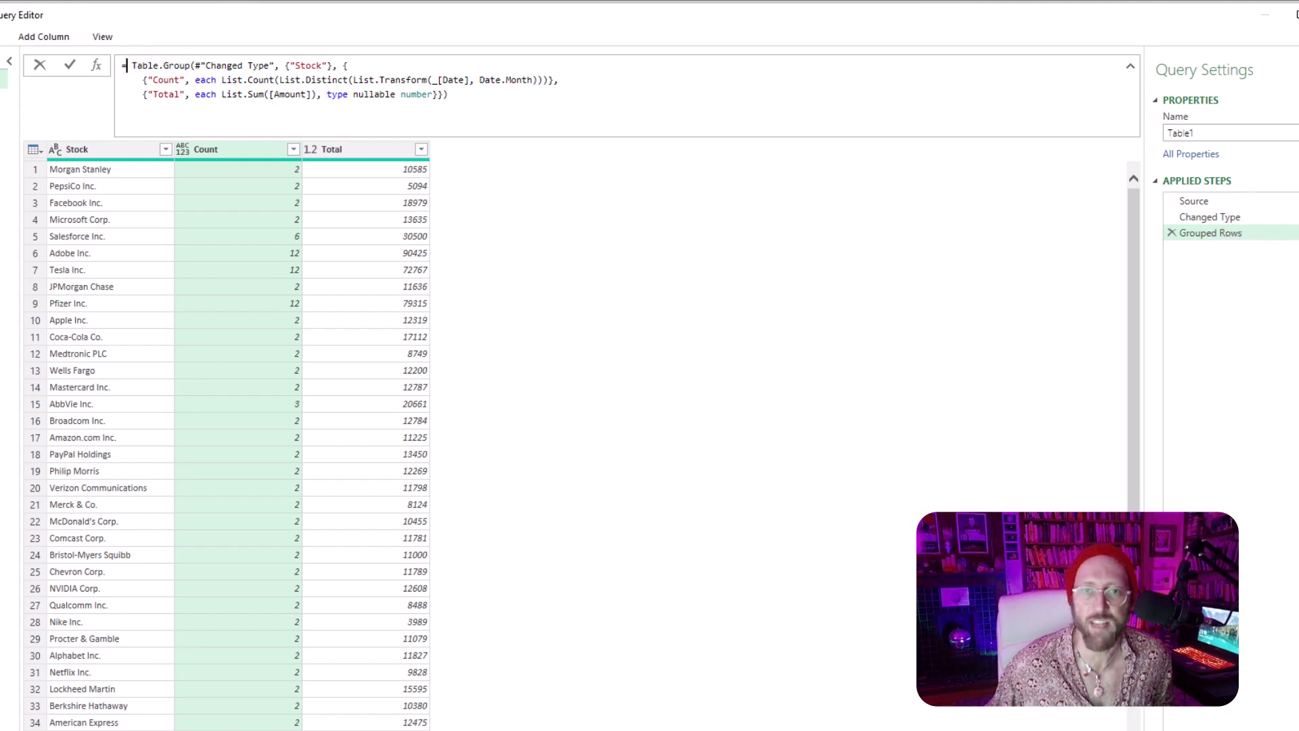
pyautogui.write('tablesel')
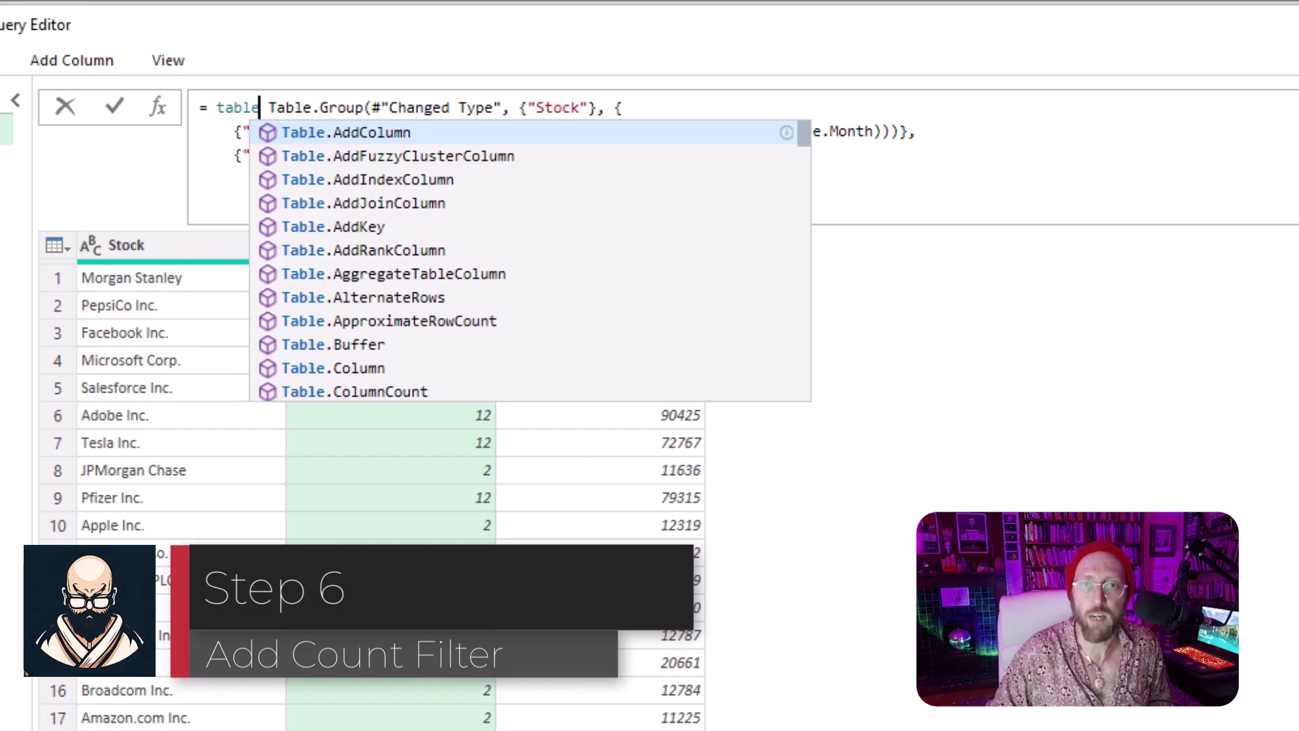
pyautogui.press('Down')
pyautogui.press('Tab')
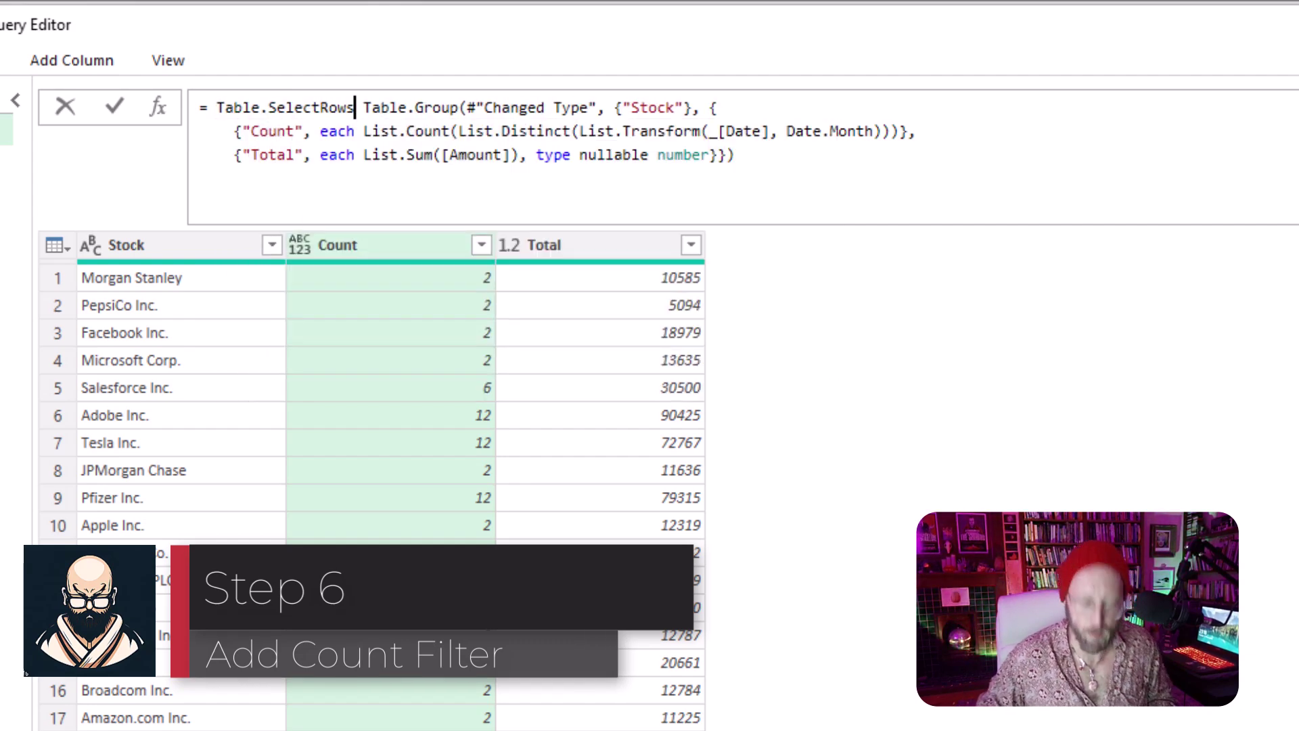
pyautogui.write('(')
pyautogui.press('Delete')
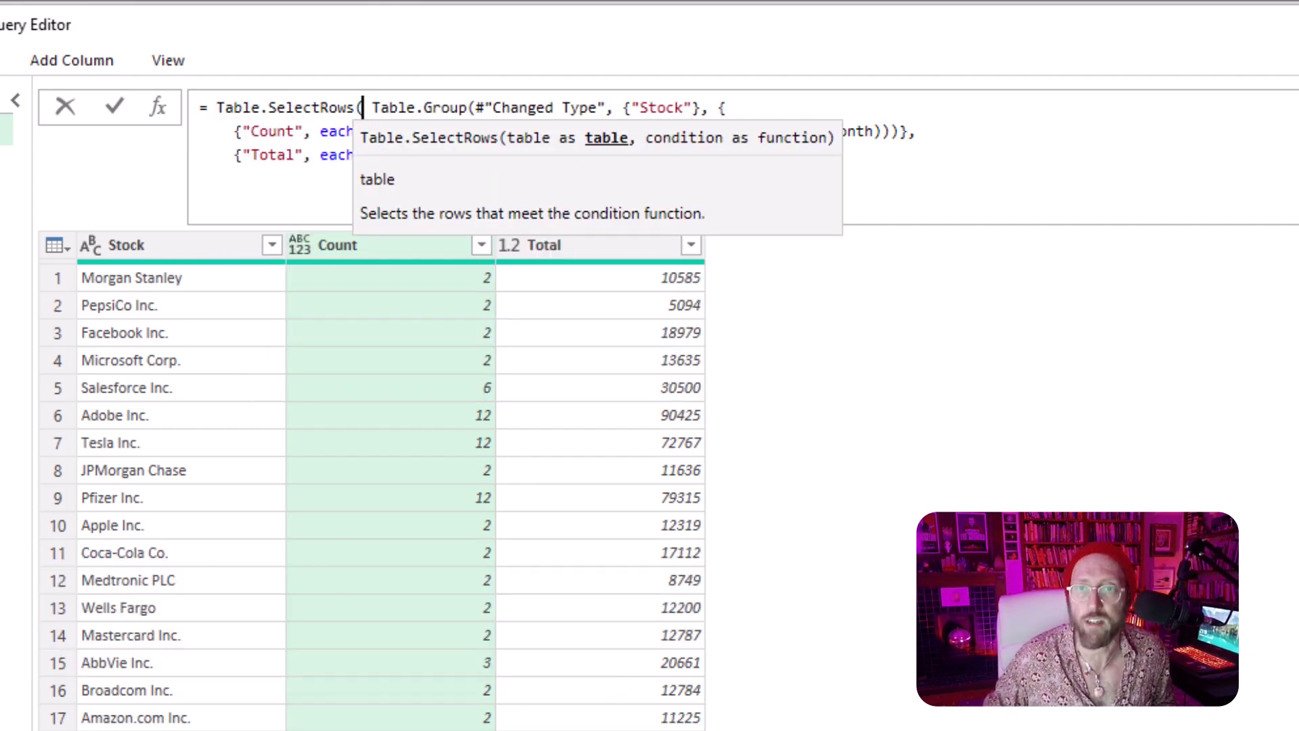
# Step: Complete the Table.SelectRows call after Table.Group with the condition each [Count] = 12 and apply the formula
pyautogui.click(952, 128)
pyautogui.click(802, 163)
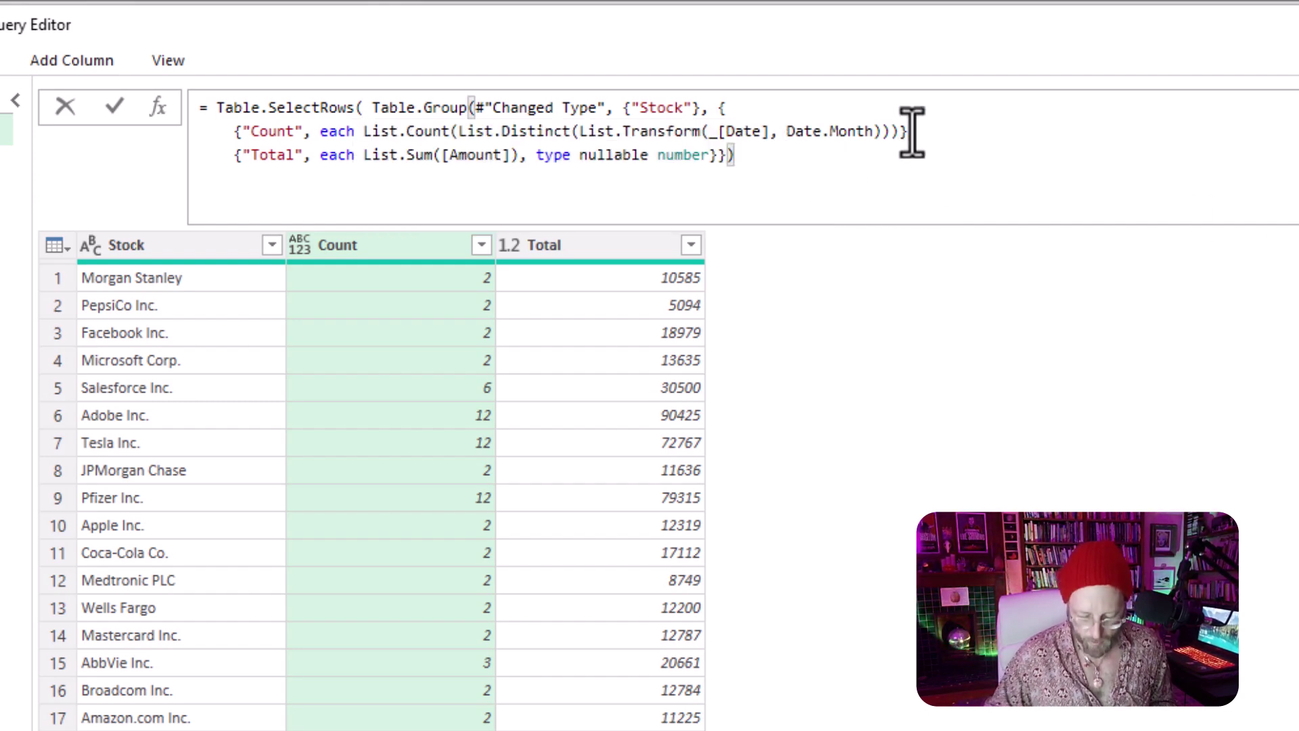
pyautogui.write(', ')
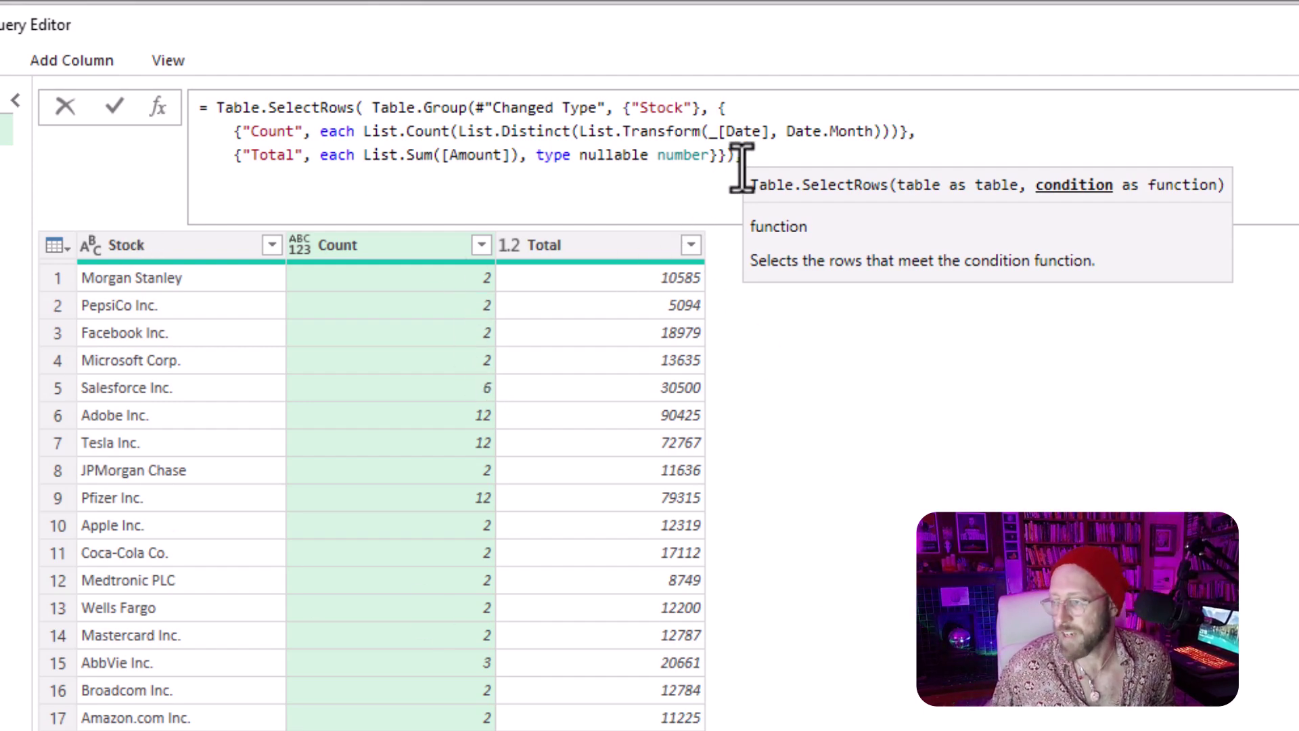
pyautogui.write('each [Count] = 12)')
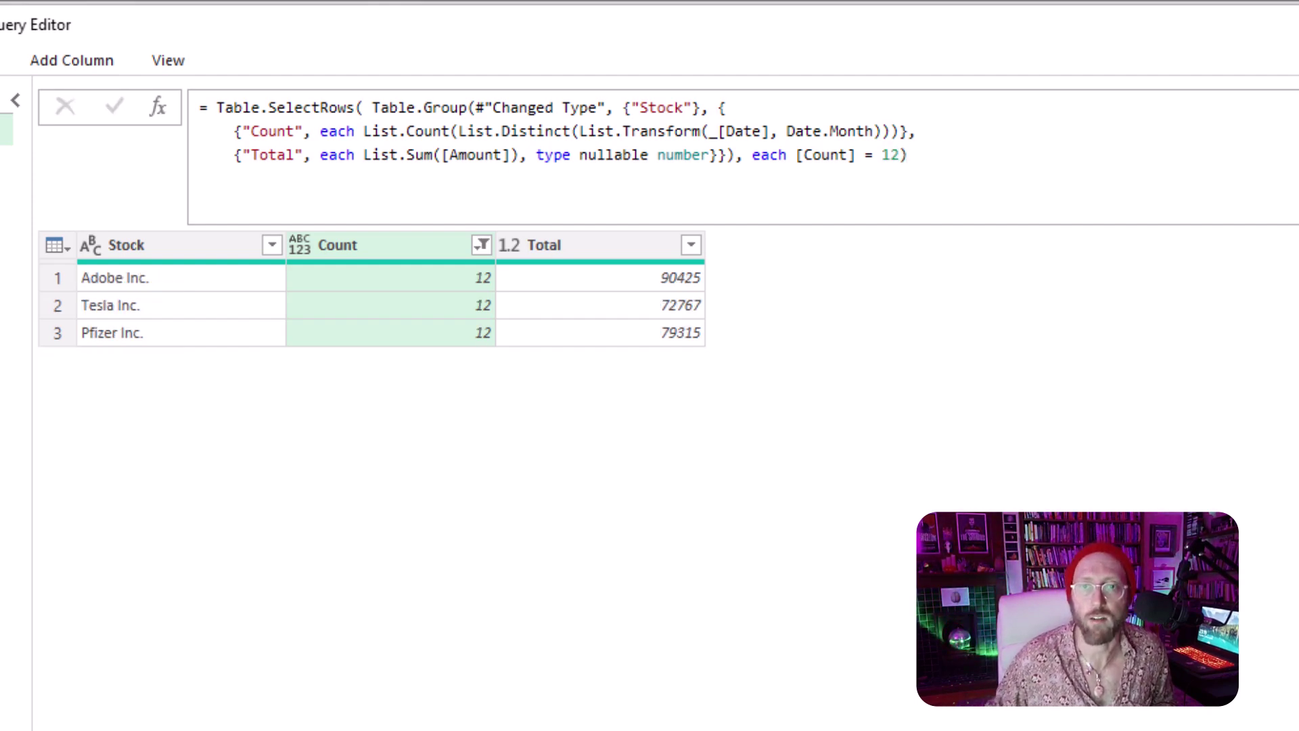
# Step: Examine the Stock and Count cells of the filtered rows in the query preview
pyautogui.click(467, 278)
pyautogui.click(440, 332)
pyautogui.click(441, 279)
pyautogui.click(449, 303)
pyautogui.click(452, 277)
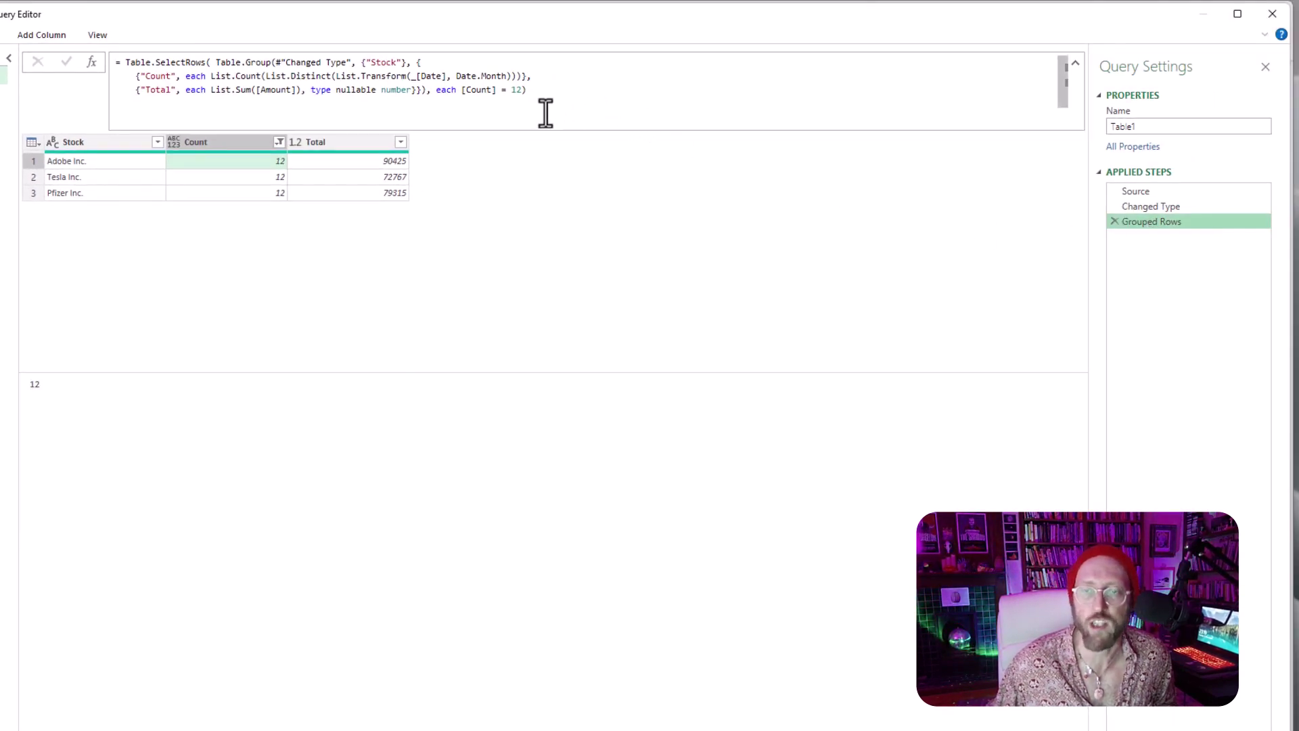
pyautogui.click(95, 176)
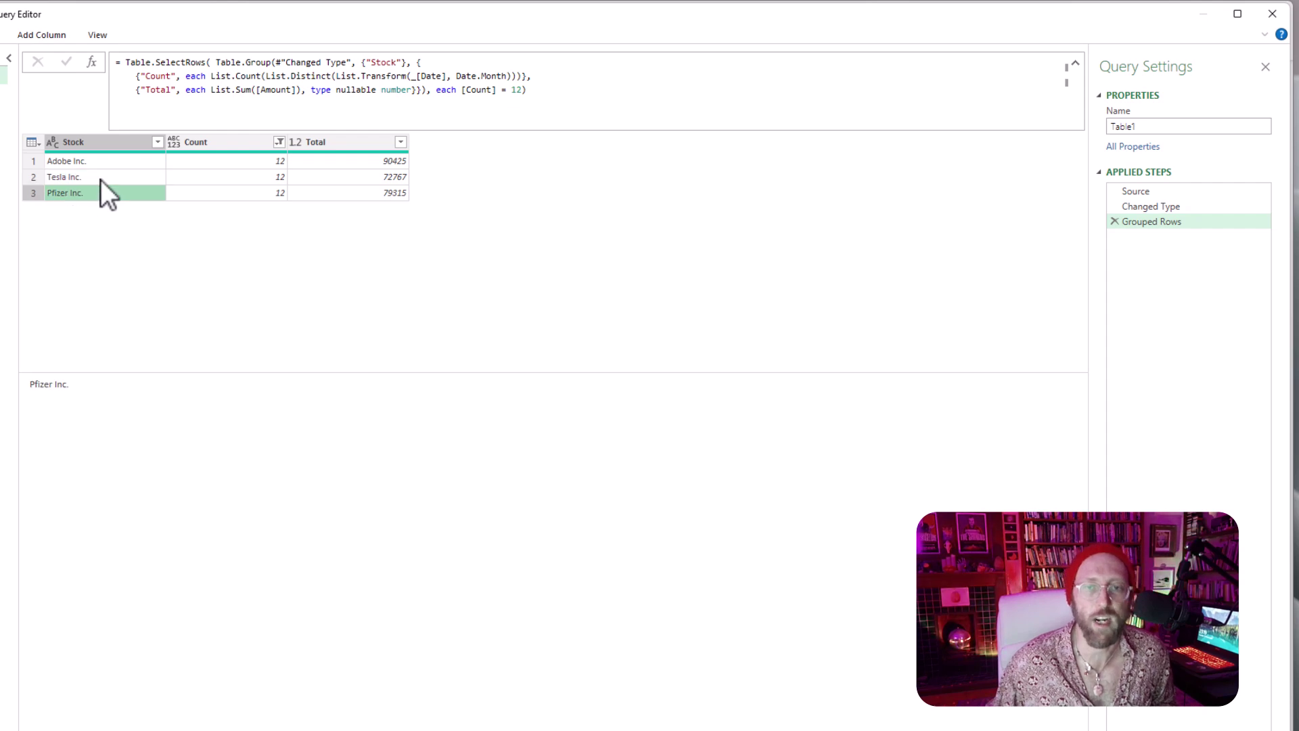
pyautogui.click(101, 176)
pyautogui.click(104, 193)
pyautogui.click(103, 177)
pyautogui.click(103, 164)
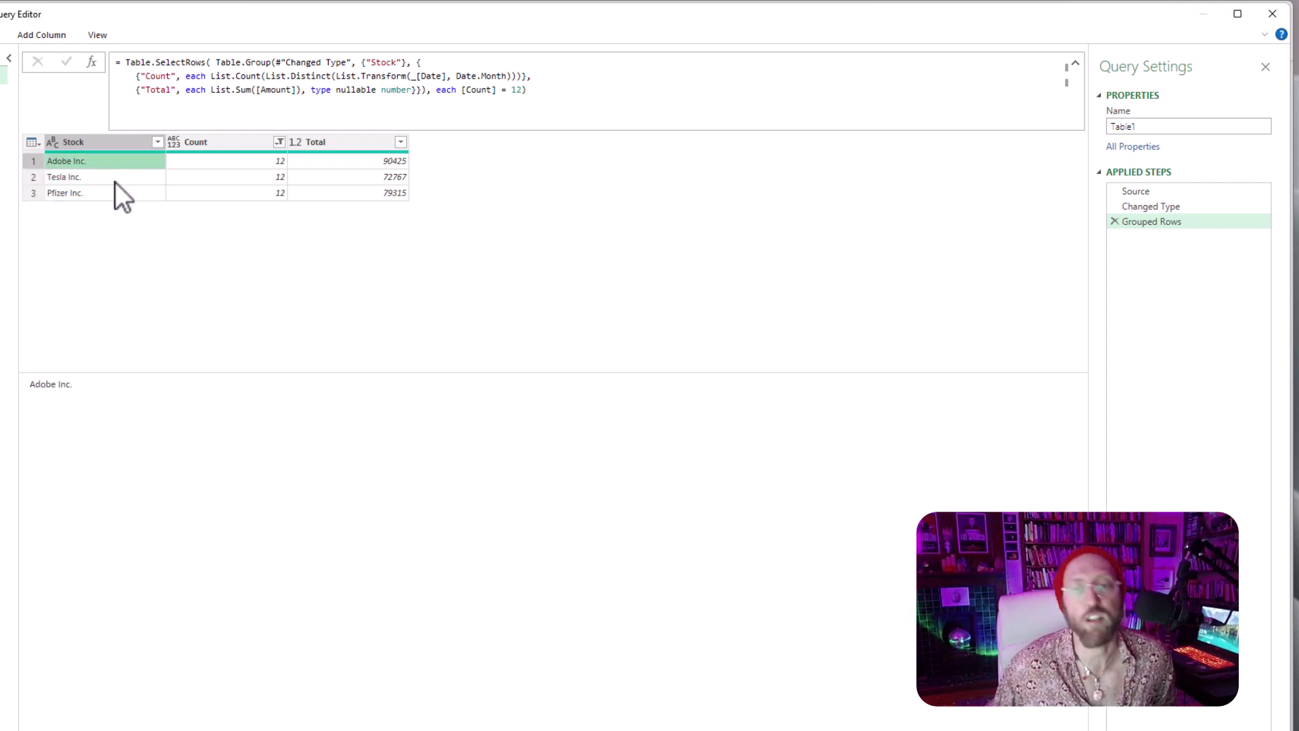
pyautogui.click(115, 178)
pyautogui.click(115, 193)
pyautogui.click(108, 176)
pyautogui.click(107, 163)
pyautogui.click(107, 177)
pyautogui.click(111, 192)
pyautogui.click(111, 177)
pyautogui.click(111, 164)
pyautogui.click(122, 192)
pyautogui.click(112, 177)
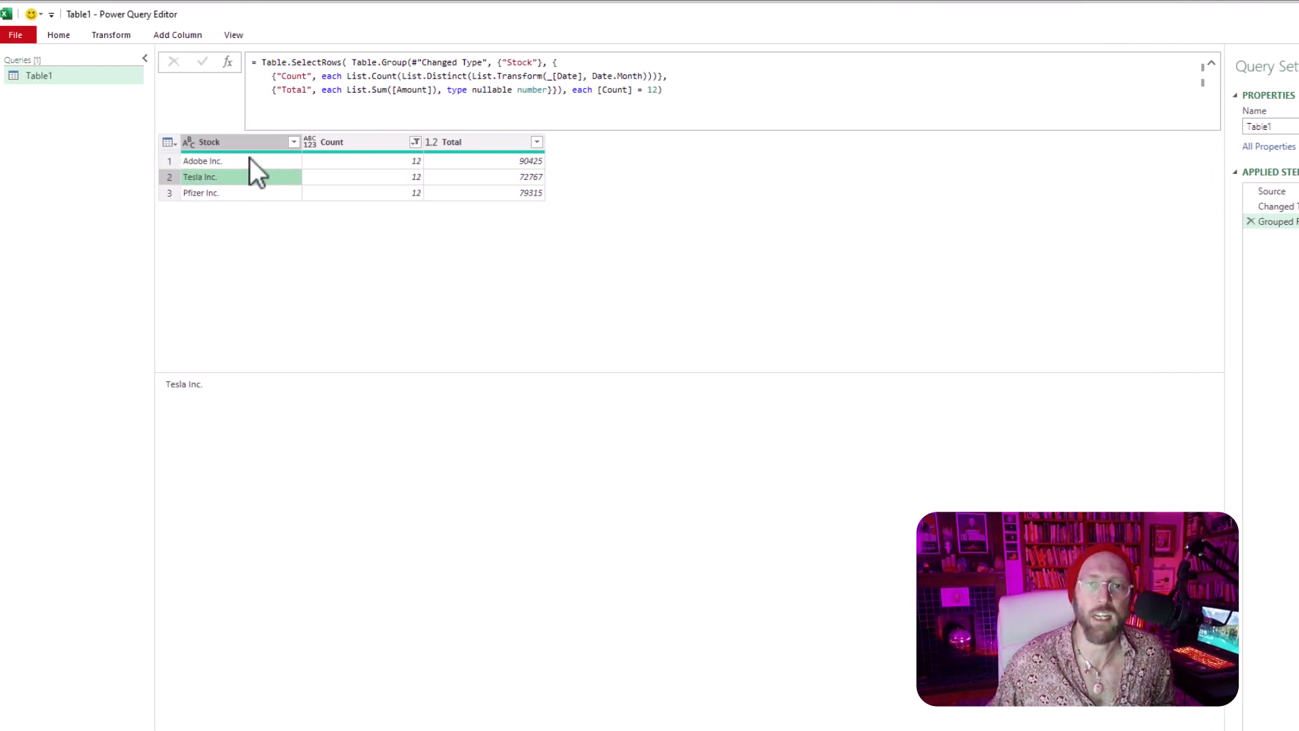
pyautogui.click(119, 193)
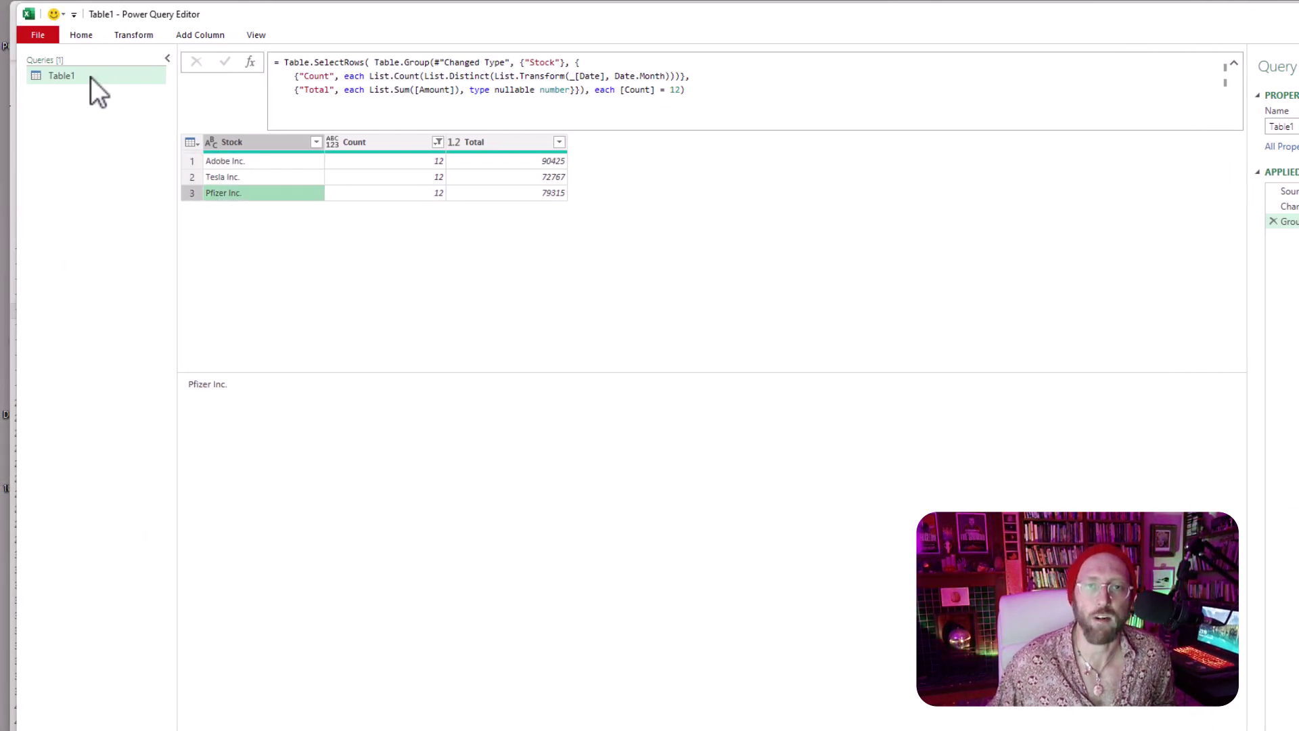
# Step: Close and load the query as a table into the existing stocklist worksheet at cell F6
pyautogui.click(82, 35)
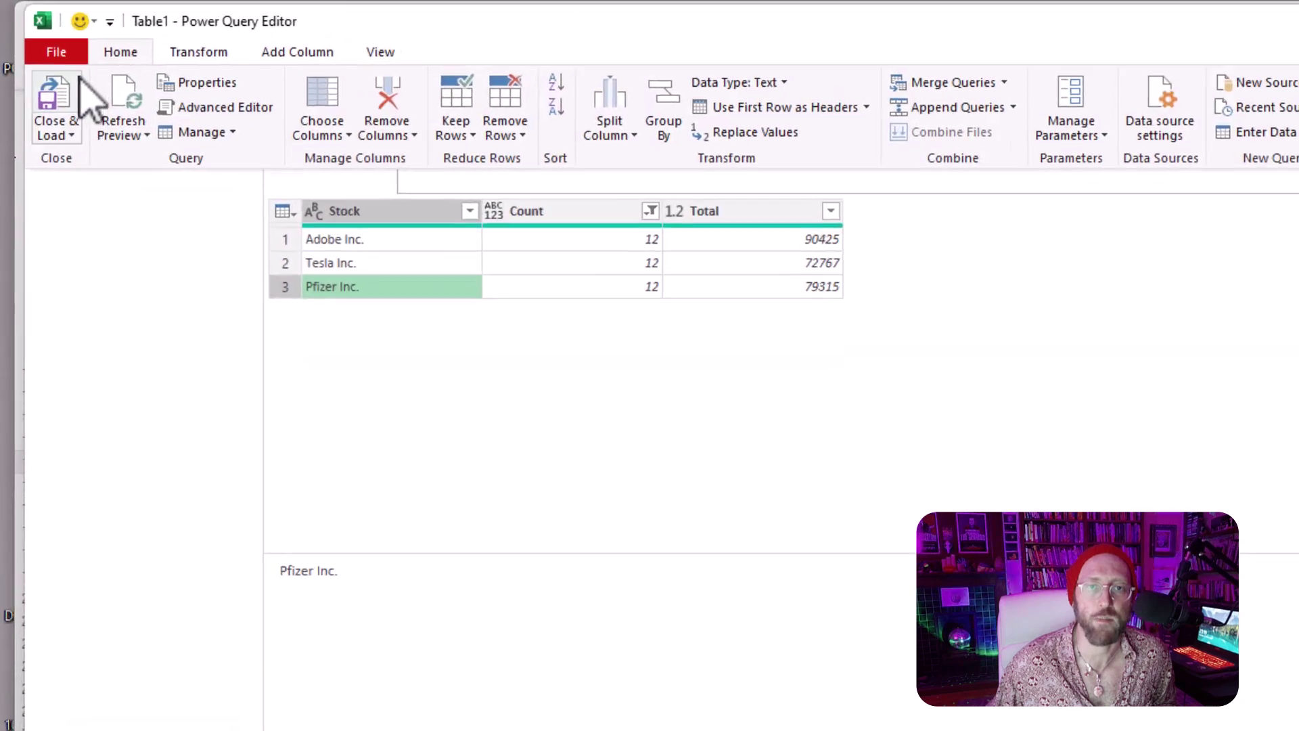
pyautogui.click(46, 90)
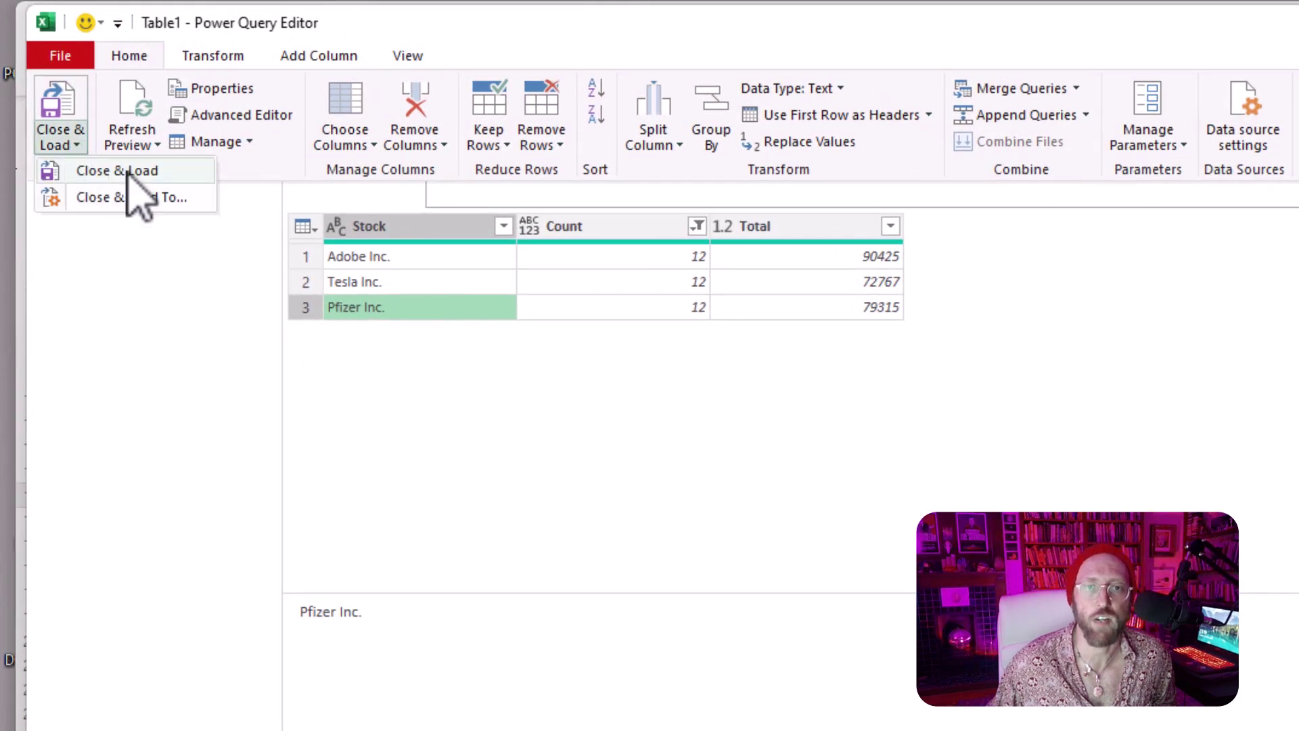
pyautogui.click(145, 197)
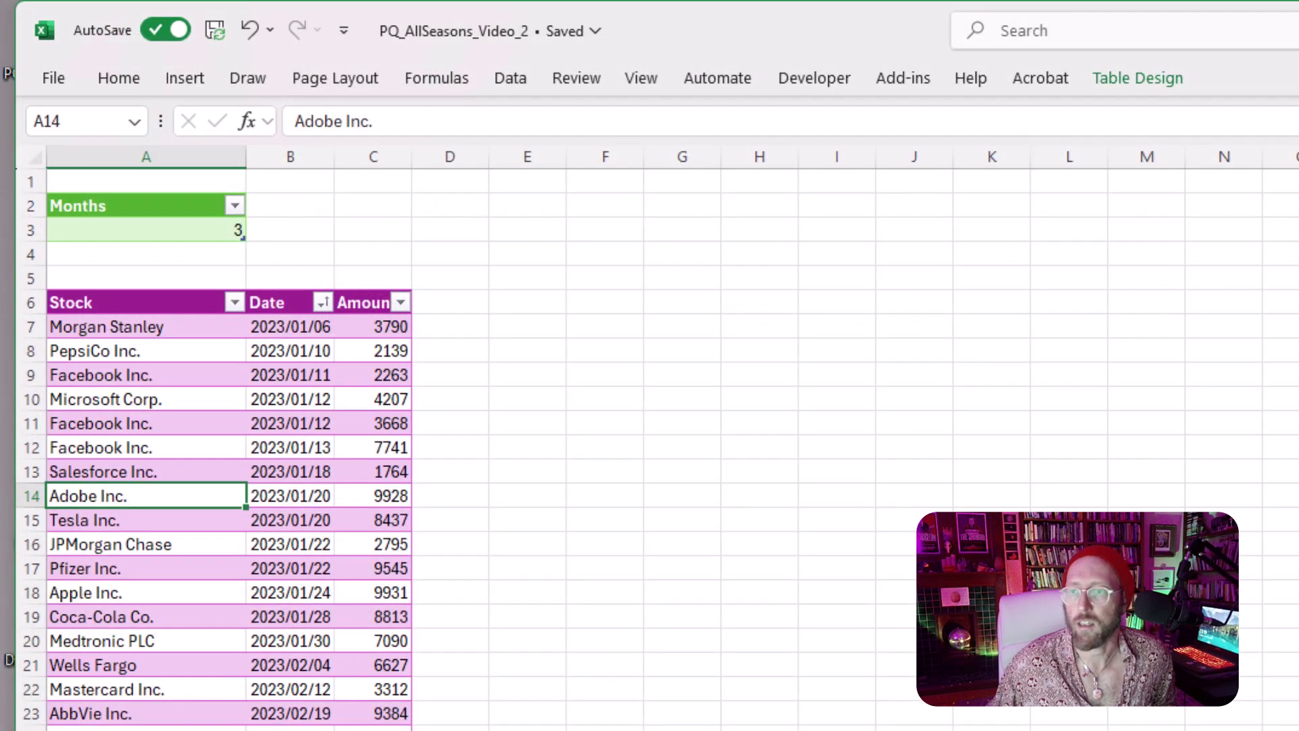
pyautogui.click(523, 448)
pyautogui.click(606, 302)
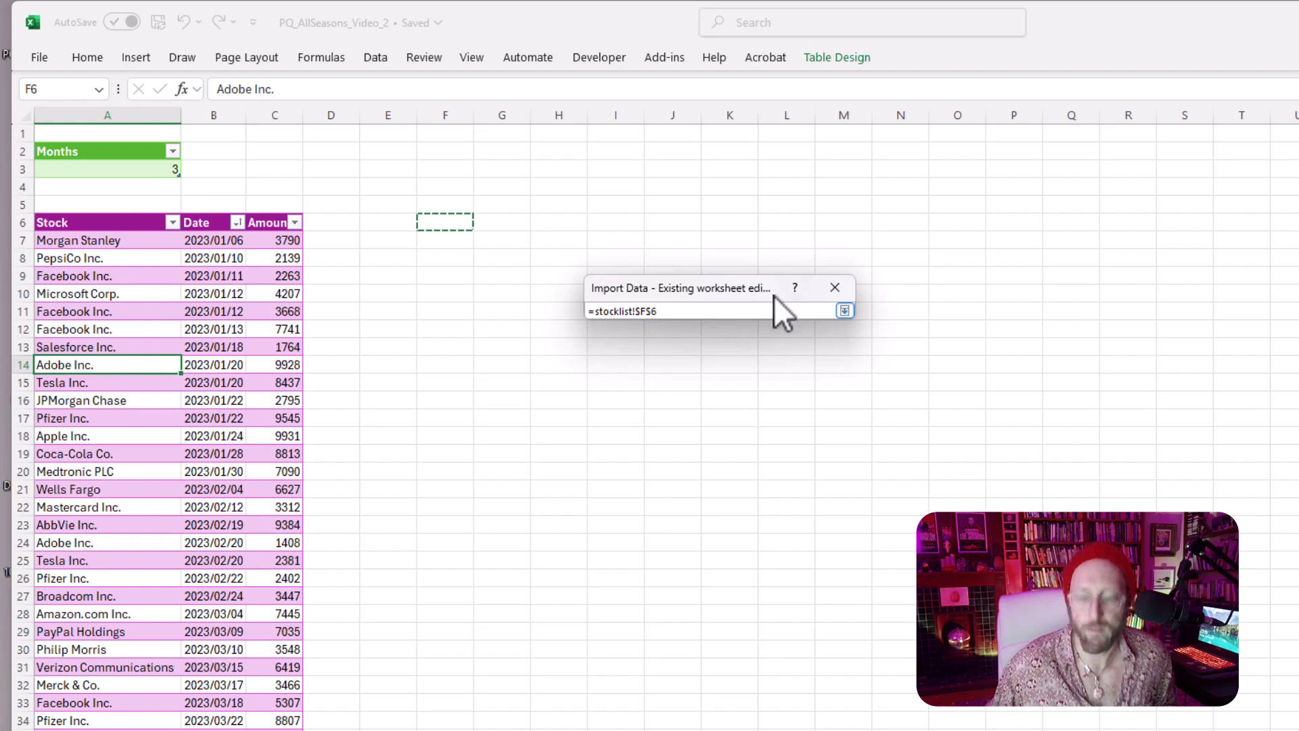
pyautogui.press('Return')
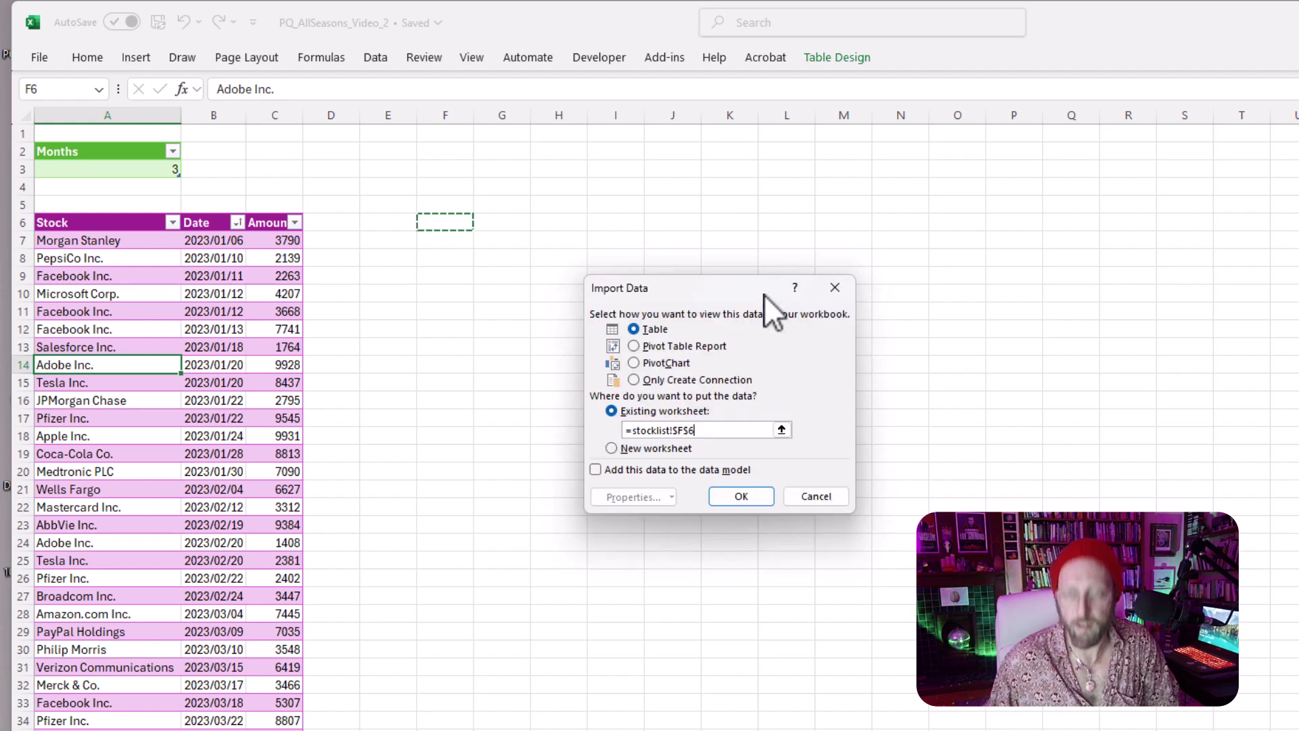
pyautogui.click(740, 495)
# Step: Set the value in the Months table to 12
pyautogui.click(467, 258)
pyautogui.click(509, 258)
pyautogui.hotkey('ctrl', 'c')
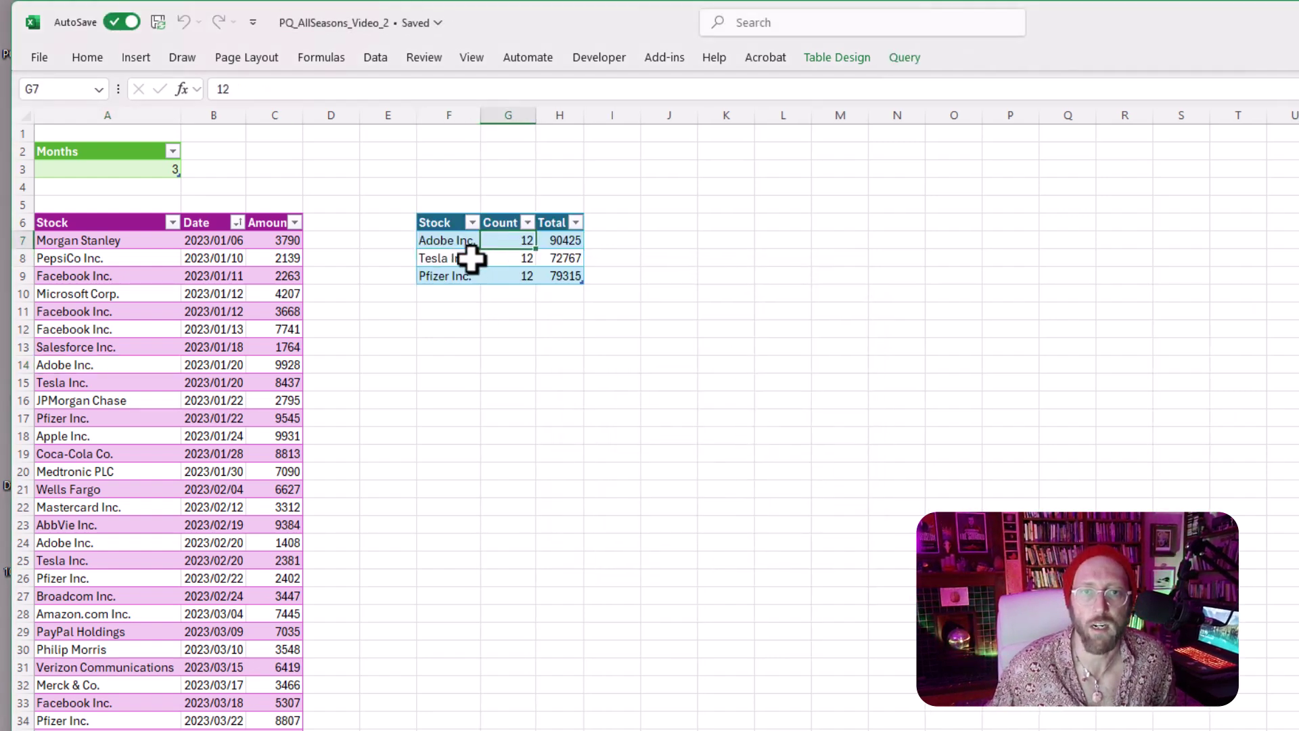
pyautogui.click(107, 169)
pyautogui.hotkey('ctrl', 'v')
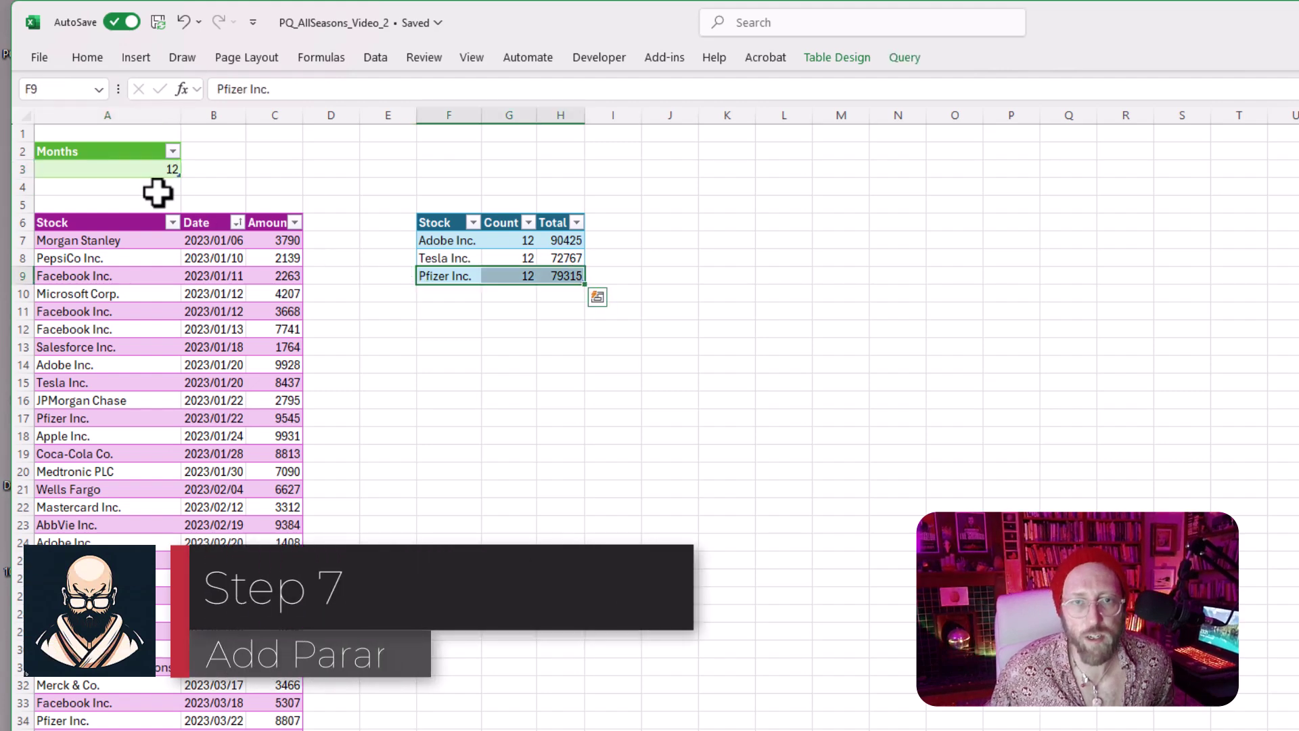
# Step: Try 3 and 6 as values in the Months table
pyautogui.click(144, 169)
pyautogui.write('3')
pyautogui.click(245, 165)
pyautogui.click(138, 169)
pyautogui.click(121, 149)
pyautogui.click(151, 239)
pyautogui.hotkey('ctrl', 'space')
pyautogui.click(156, 168)
pyautogui.write('6')
pyautogui.press('Return')
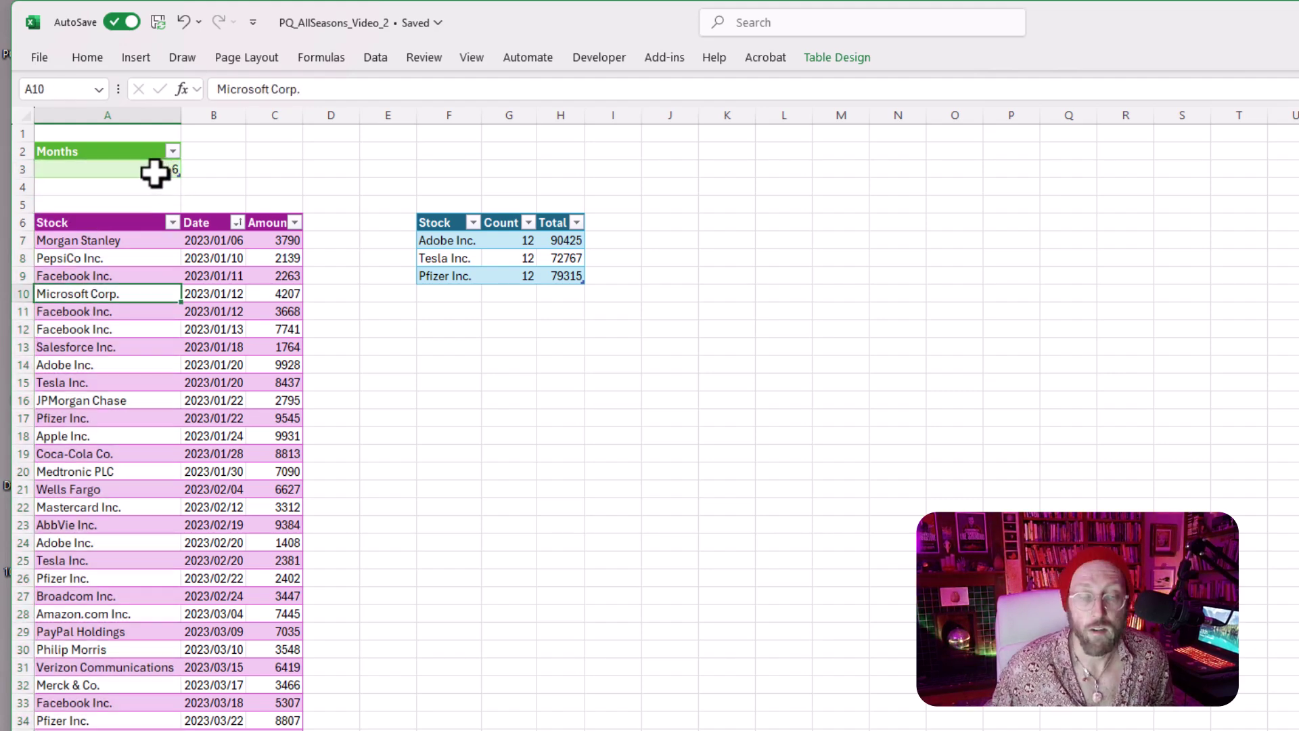
# Step: Return the Months value to 12 and select the Months table
pyautogui.click(155, 173)
pyautogui.click(192, 345)
pyautogui.click(148, 172)
pyautogui.write('12')
pyautogui.click(163, 327)
pyautogui.click(154, 174)
pyautogui.moveTo(154, 174)
pyautogui.mouseDown()
pyautogui.moveTo(131, 144)
pyautogui.moveTo(131, 174)
pyautogui.mouseUp()
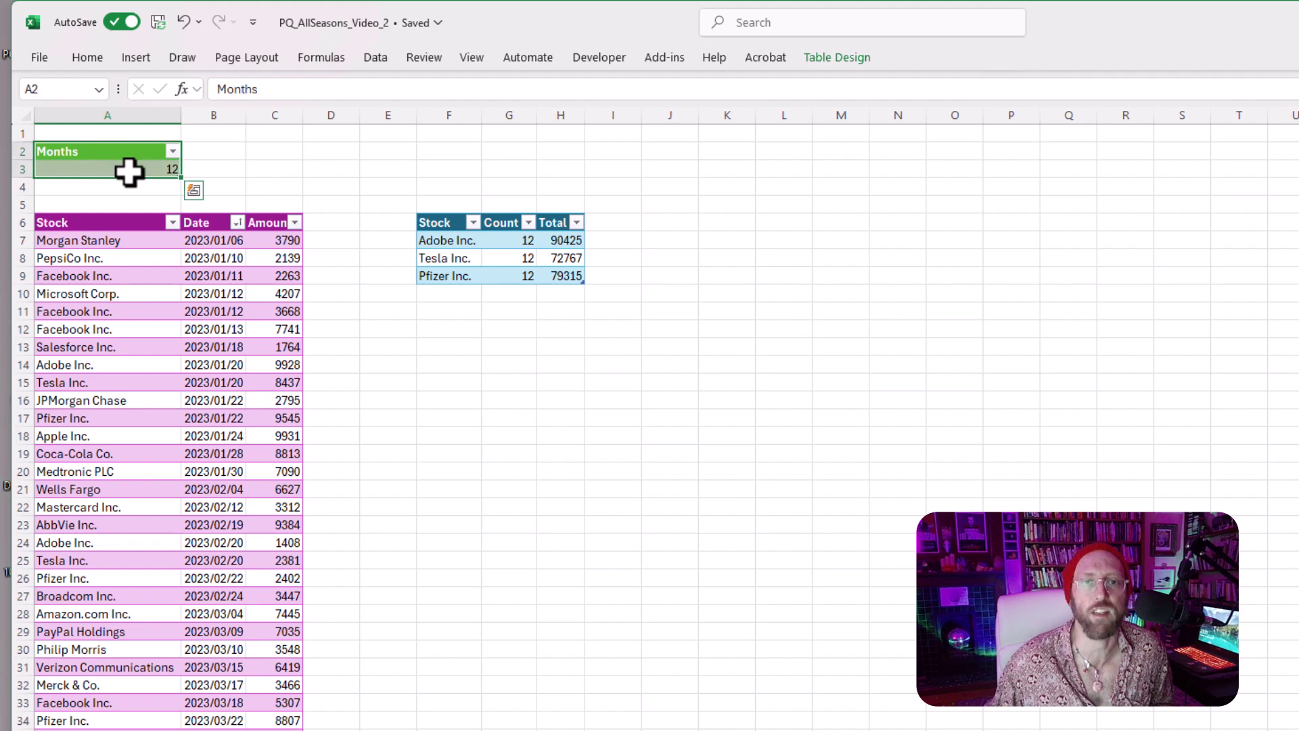
# Step: Bring the Months table into Power Query as a new query and rename it param
pyautogui.click(376, 59)
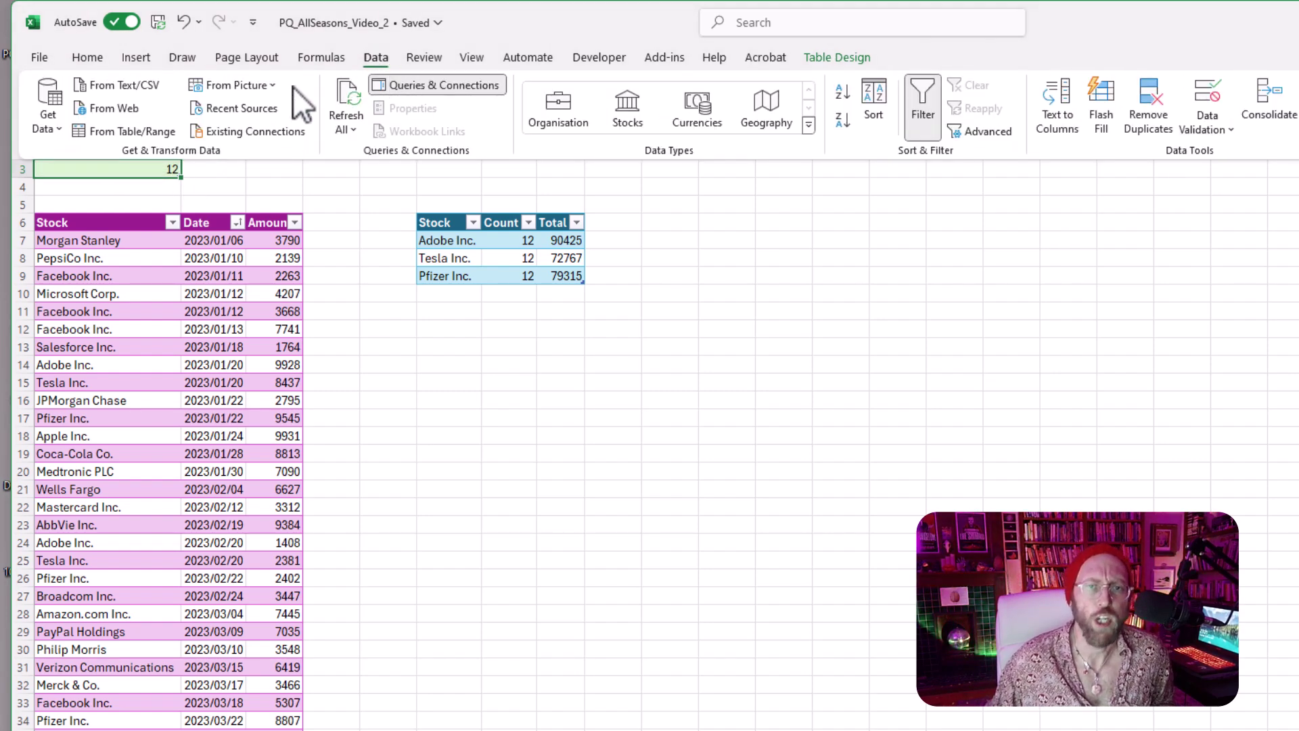
pyautogui.click(102, 133)
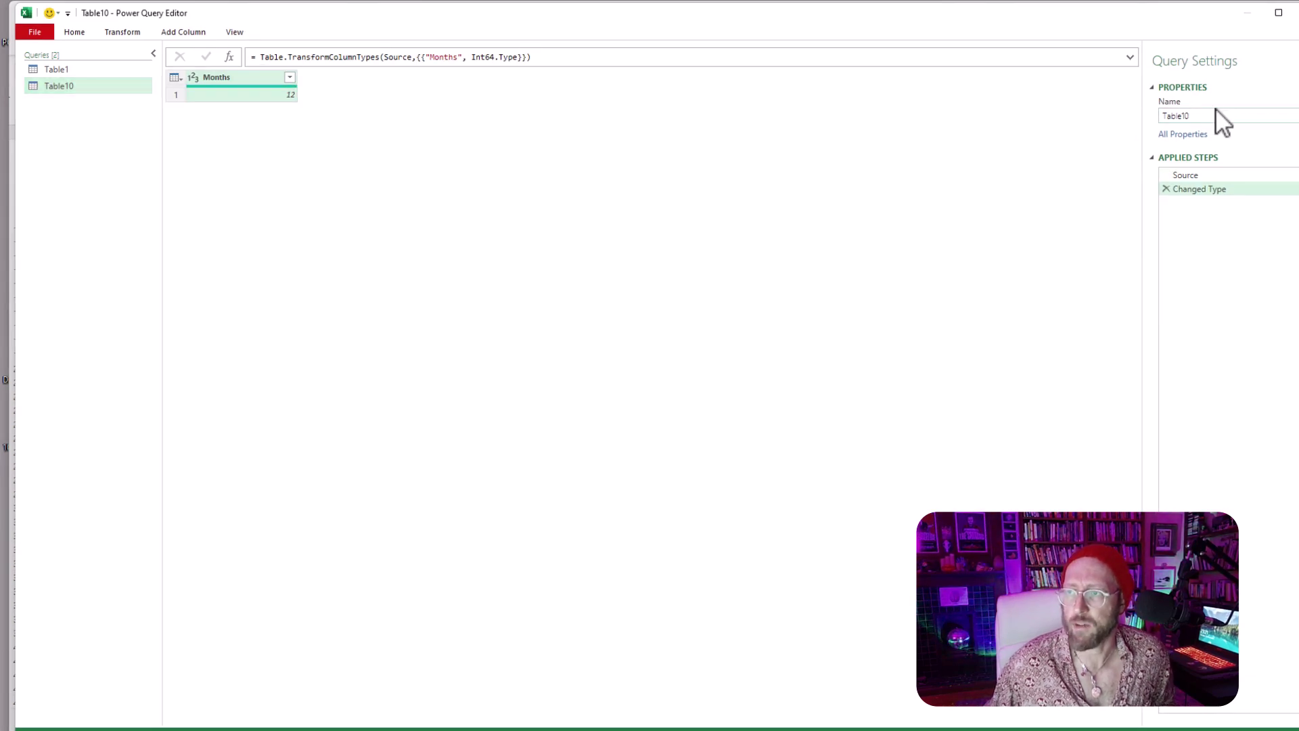
pyautogui.write('param')
pyautogui.press('Return')
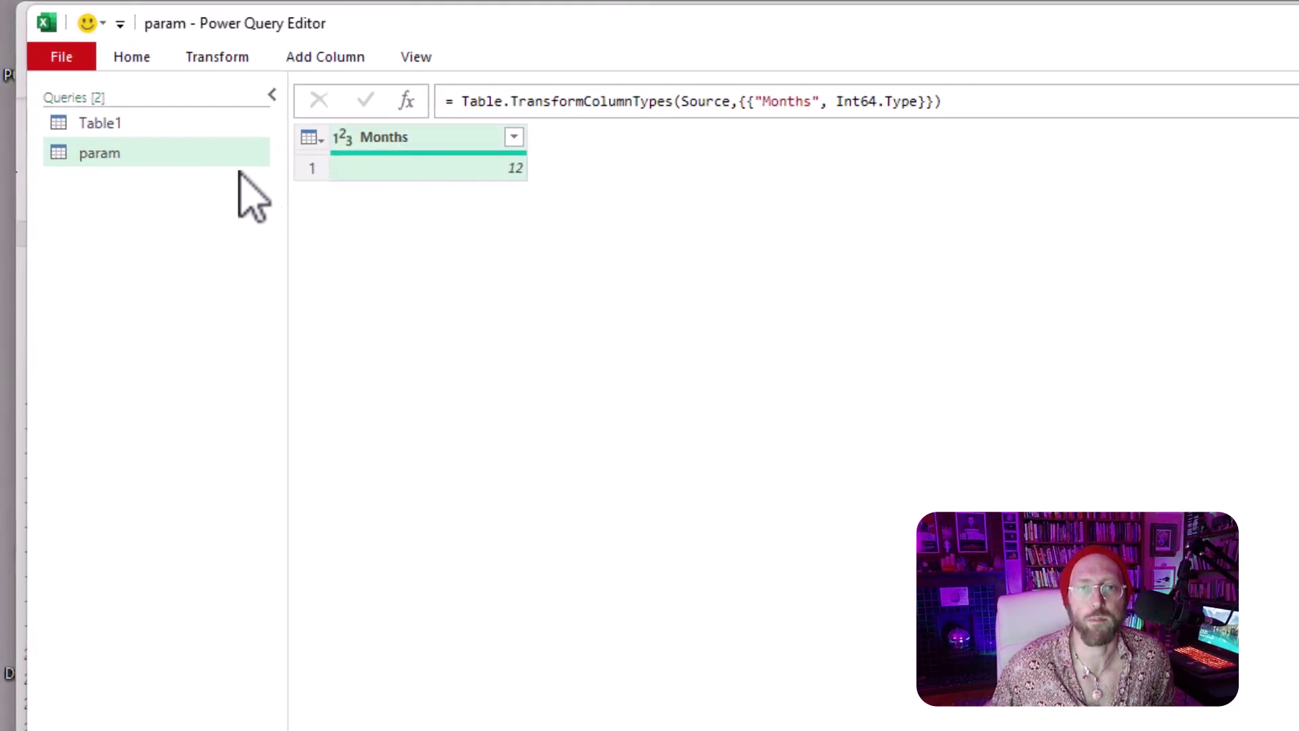
# Step: Replace the fixed 12 in Table1's row filter with param[Months]{0} using the Advanced Editor
pyautogui.click(144, 123)
pyautogui.click(131, 57)
pyautogui.click(241, 118)
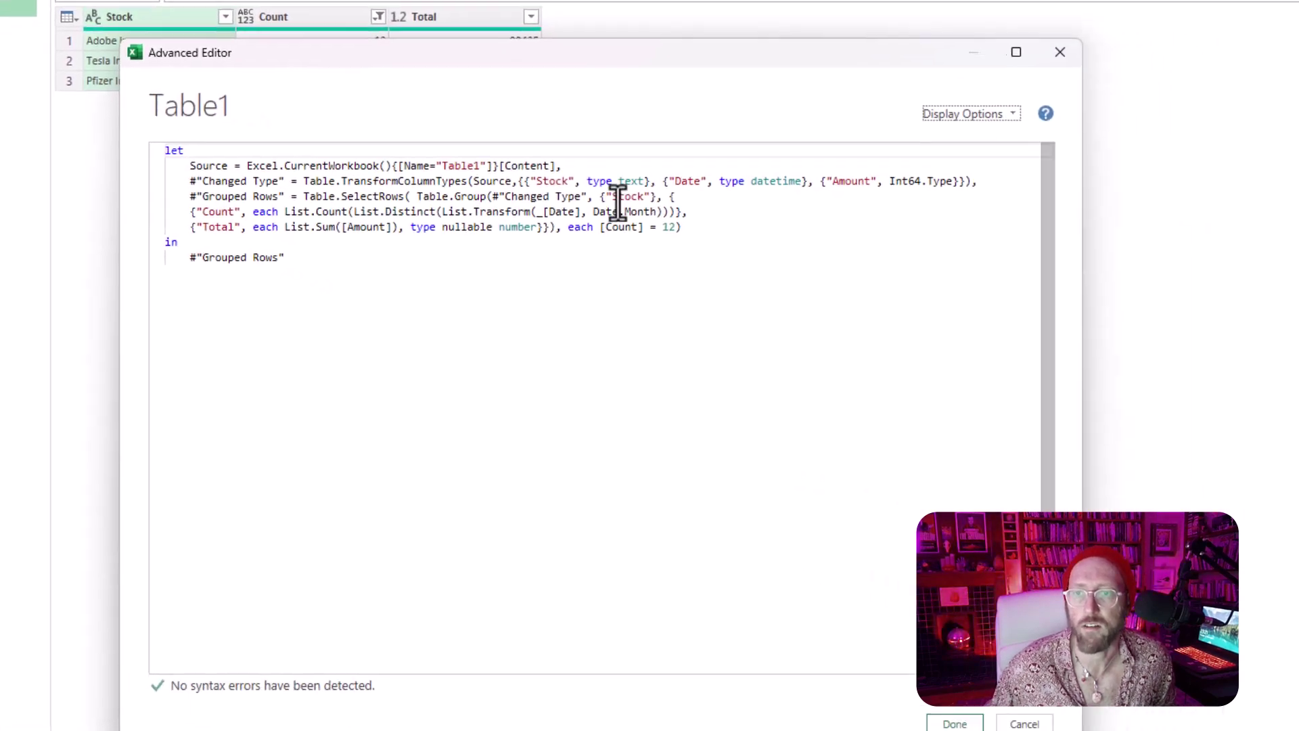
pyautogui.doubleClick(647, 218)
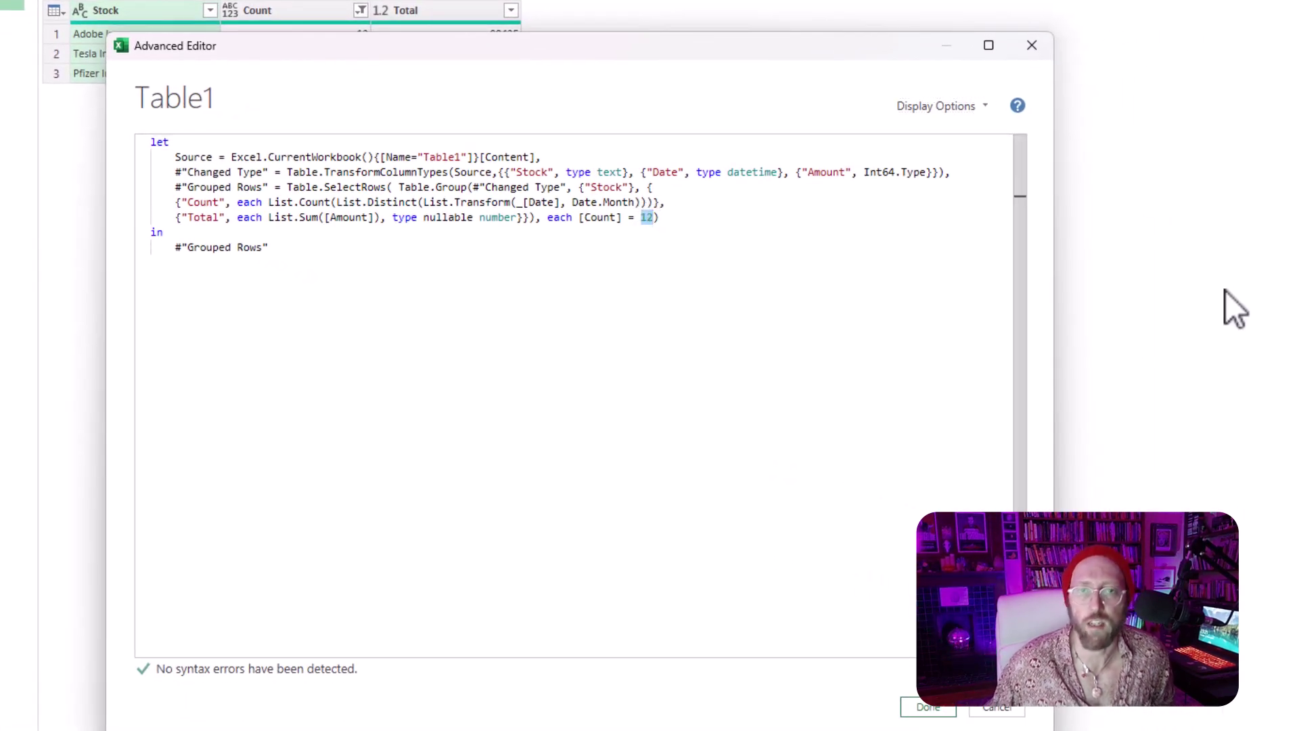
pyautogui.write('param')
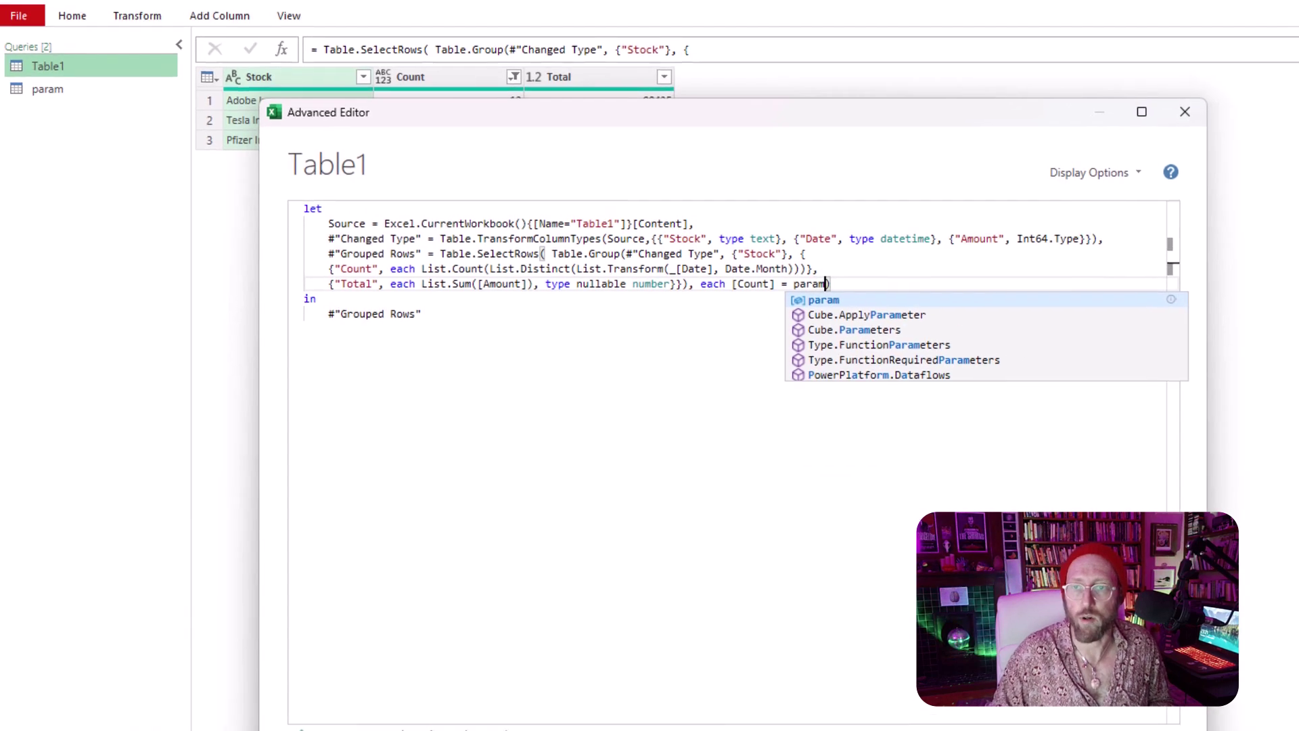
pyautogui.write('[')
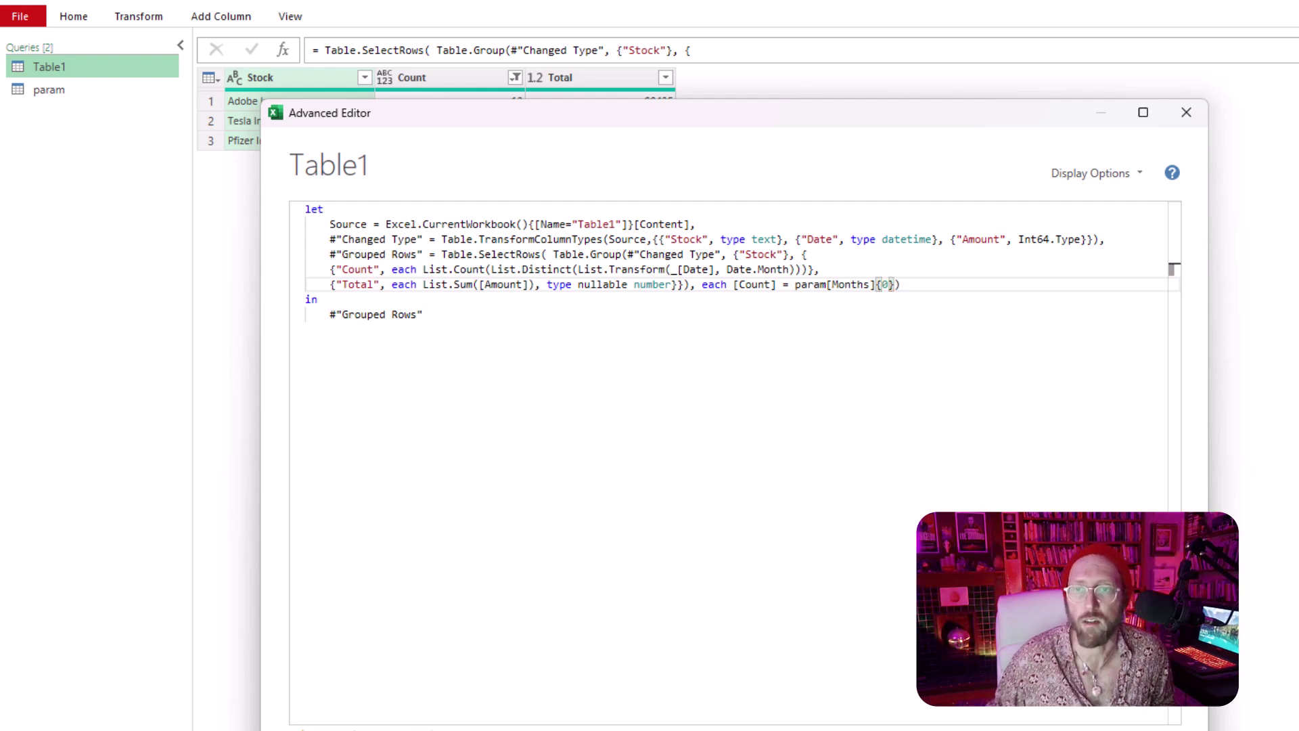
pyautogui.click(1086, 730)
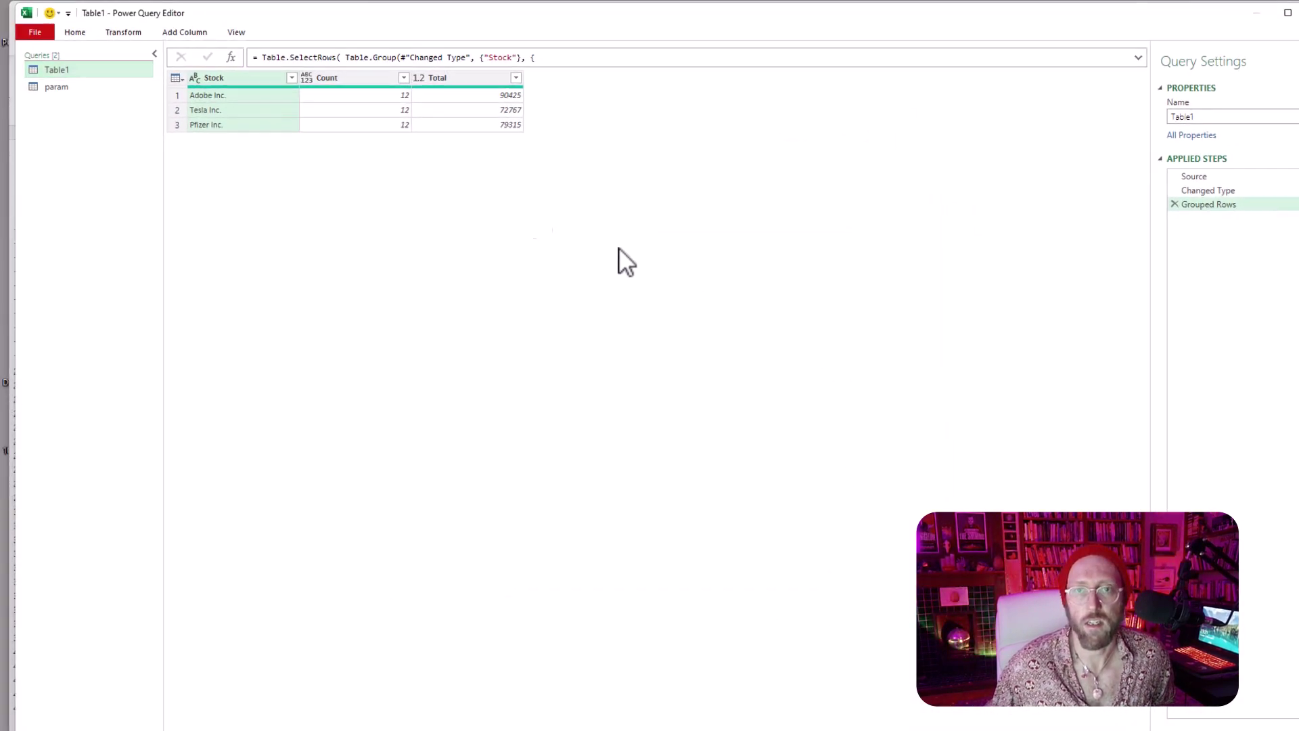
# Step: Close and load the queries, and refresh the result table with the Months value set to 3
pyautogui.click(72, 30)
pyautogui.click(30, 68)
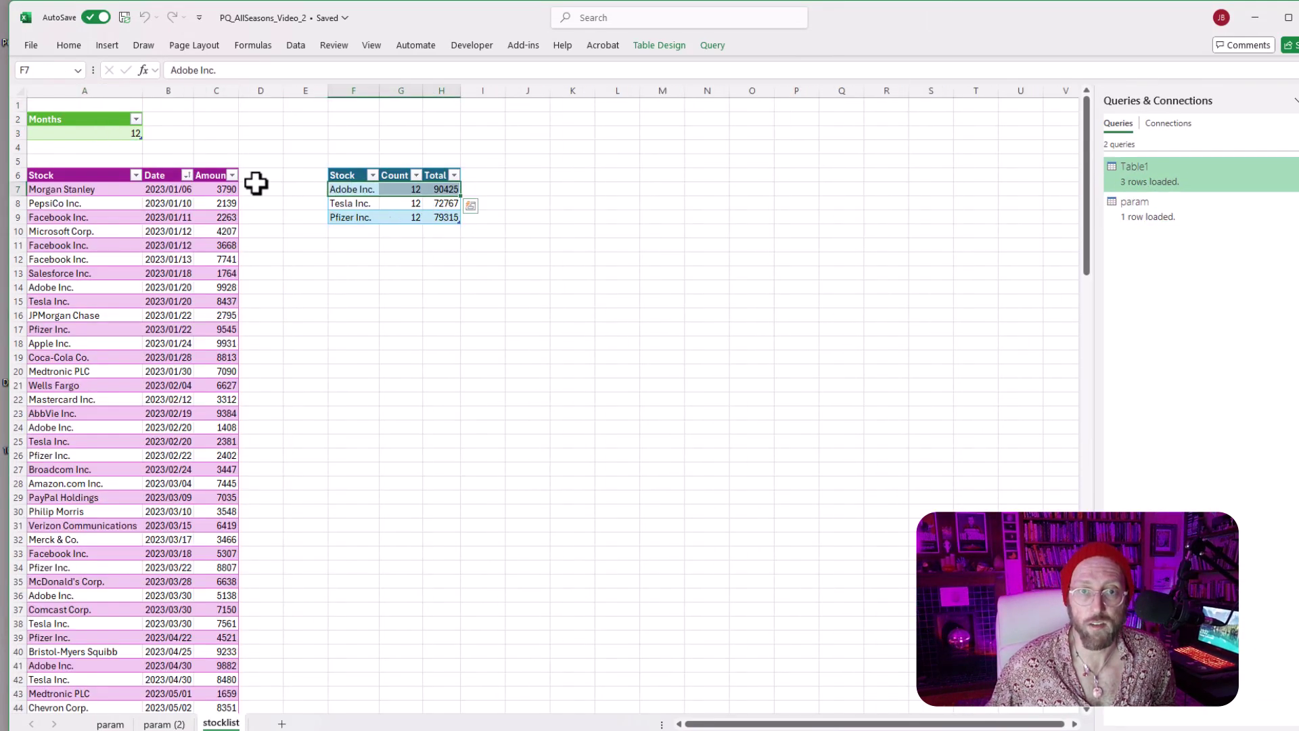
pyautogui.rightClick(399, 205)
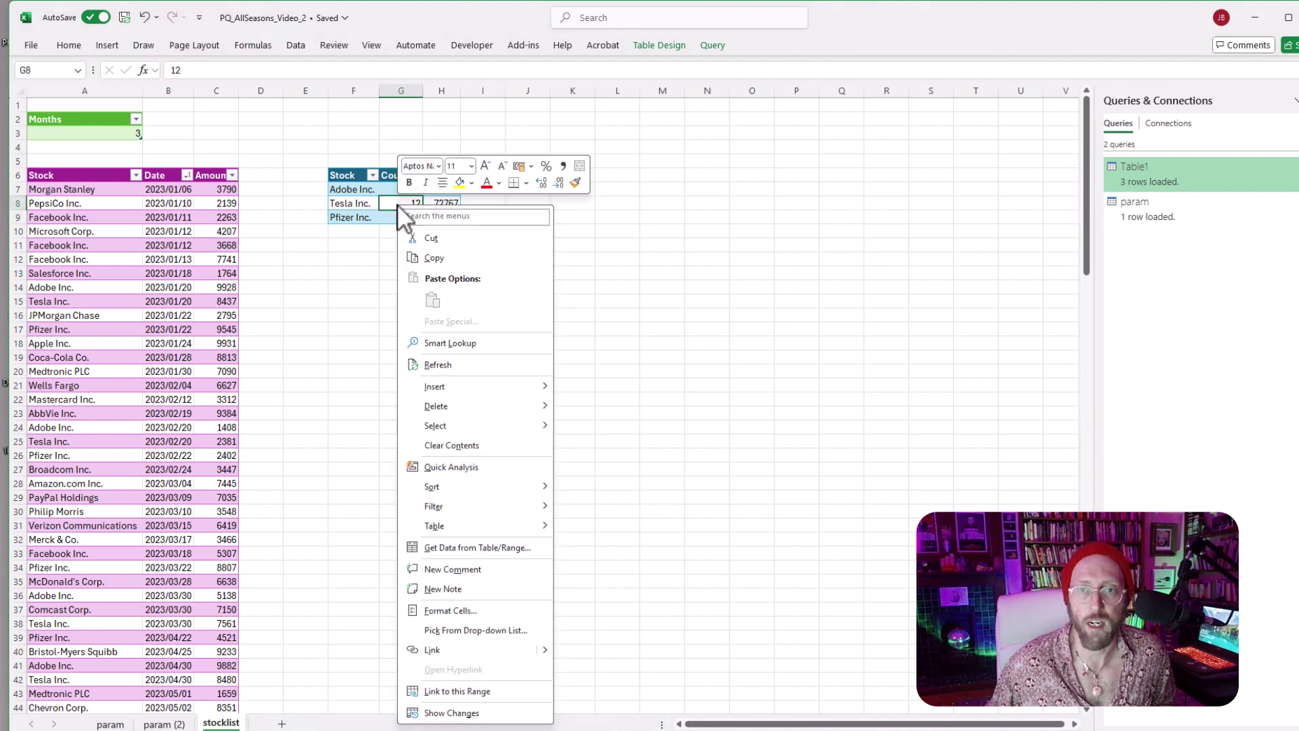
pyautogui.click(469, 366)
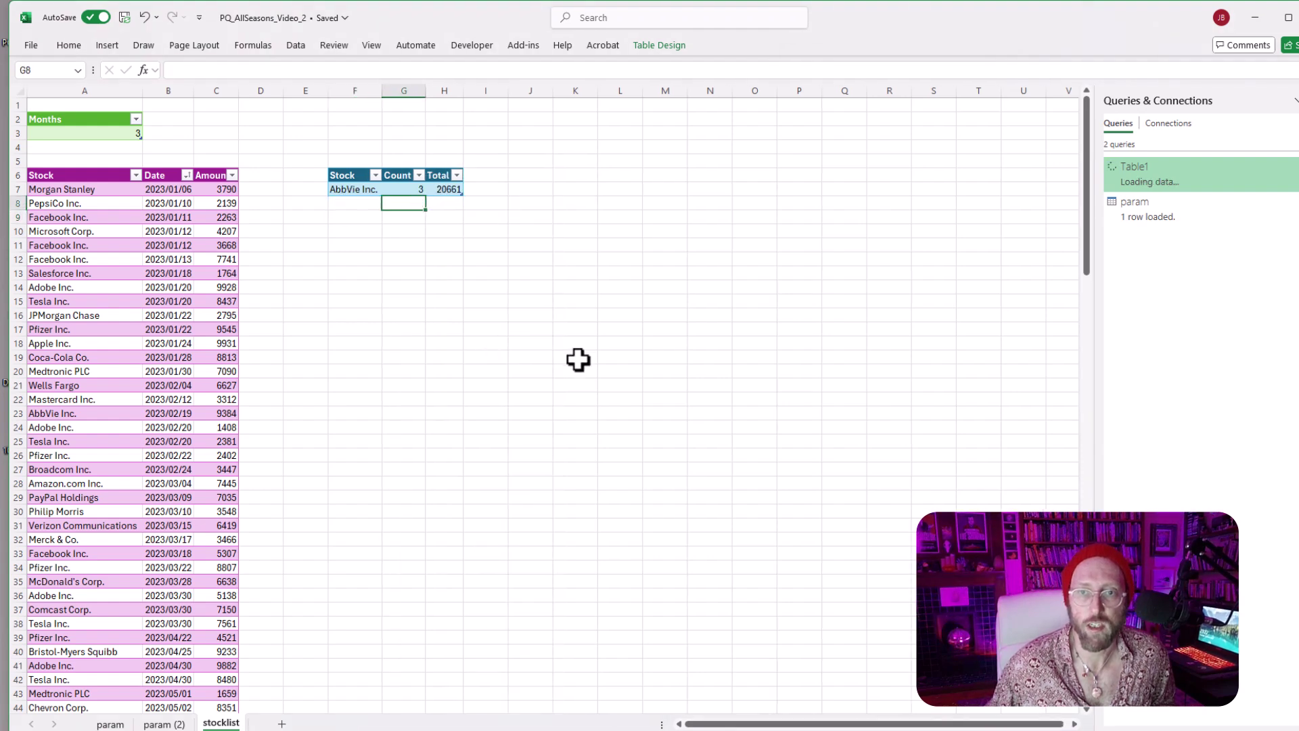
# Step: Set the Months value to 4 and refresh the result table
pyautogui.click(130, 135)
pyautogui.write('4')
pyautogui.click(397, 197)
pyautogui.rightClick(398, 197)
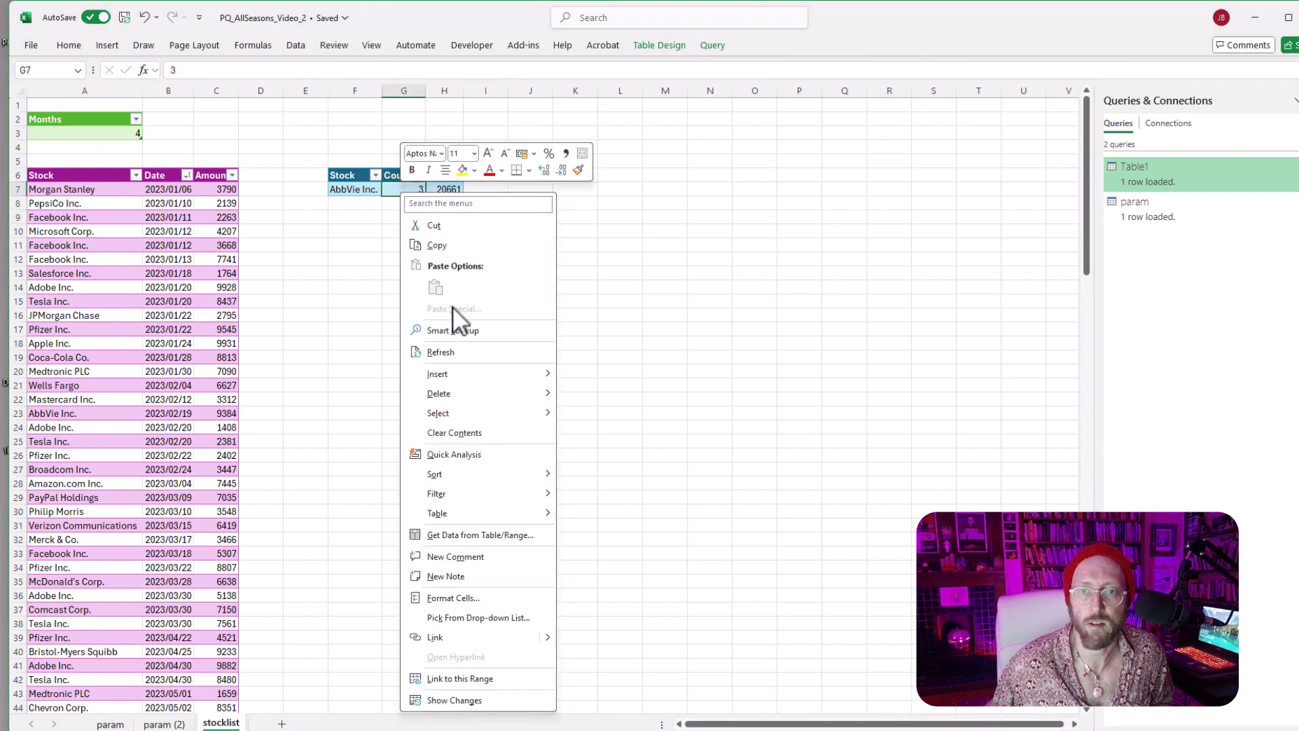
pyautogui.click(450, 357)
# Step: Set the Months value to 6 and refresh the result table
pyautogui.click(120, 133)
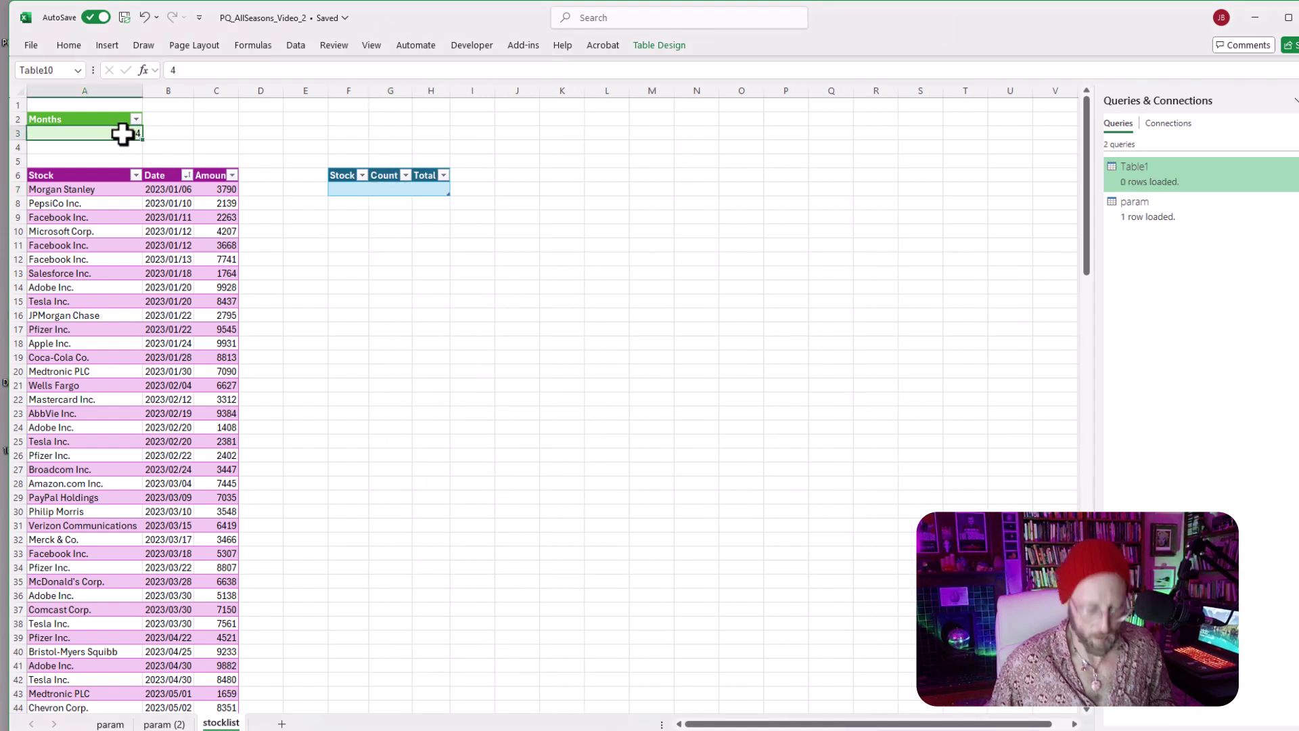
pyautogui.click(391, 190)
pyautogui.rightClick(390, 191)
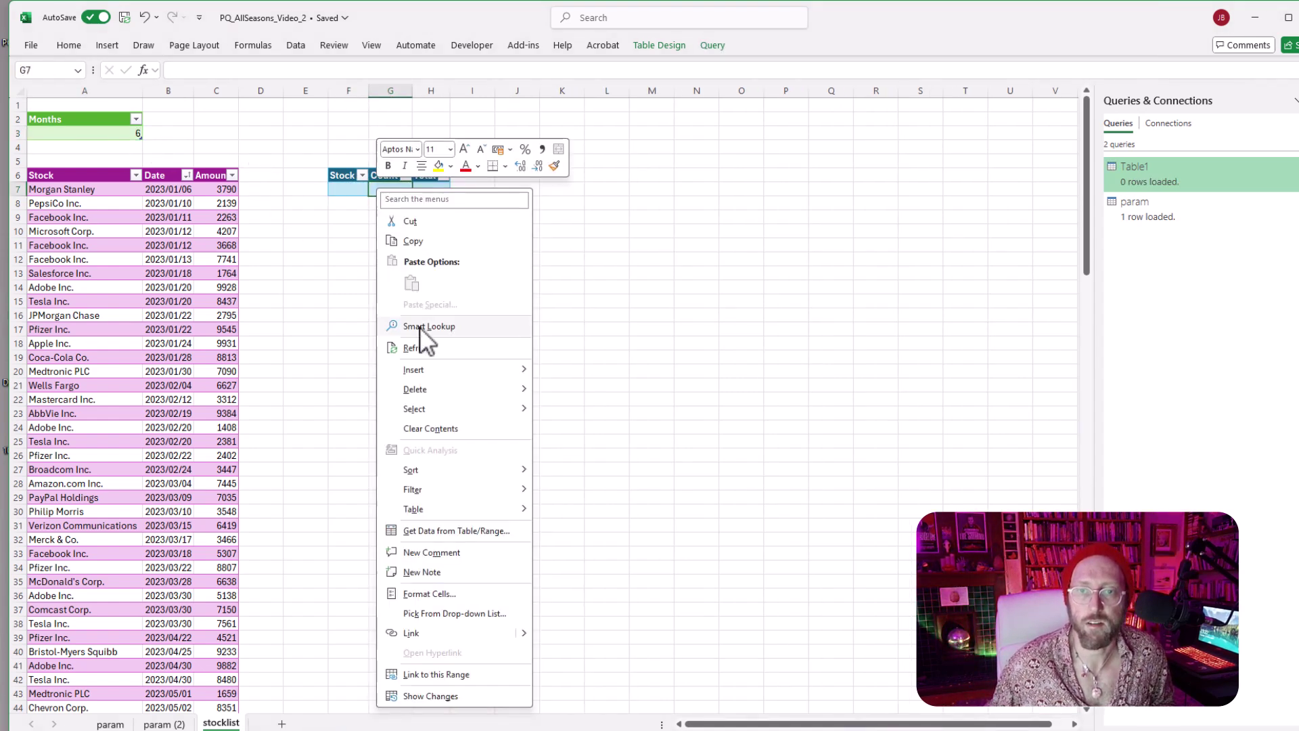
pyautogui.click(452, 334)
# Step: Set the Months value to 12 and refresh the result table
pyautogui.click(120, 142)
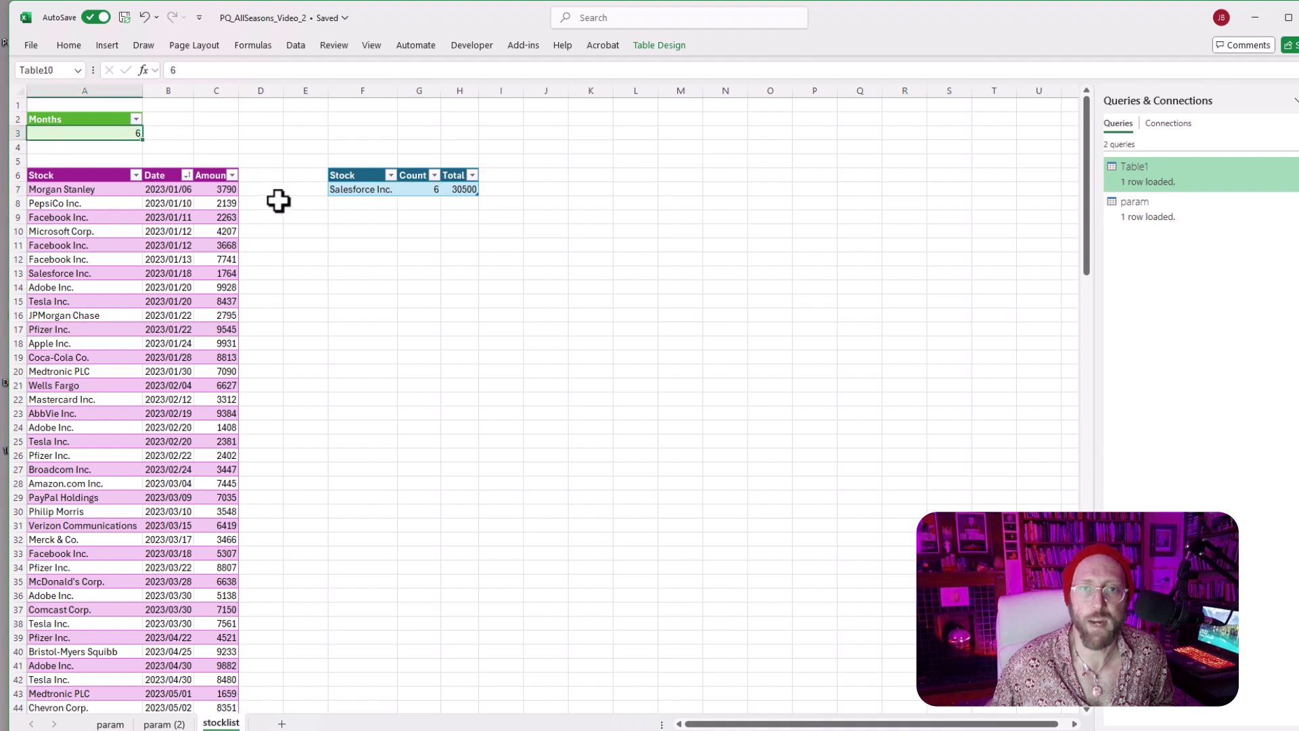
pyautogui.click(438, 253)
pyautogui.rightClick(429, 189)
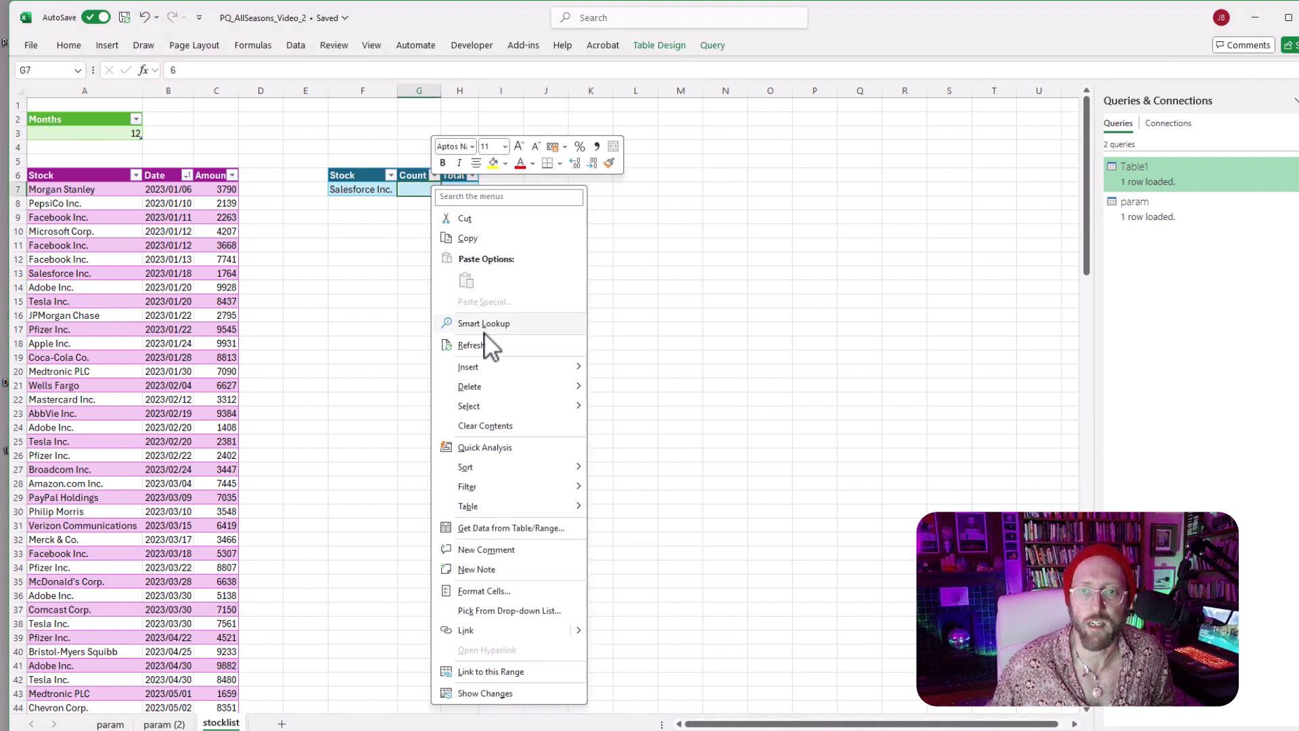
pyautogui.click(515, 342)
pyautogui.click(528, 330)
# Step: Set the Months value to 2, refresh the result table and look through its rows
pyautogui.click(120, 131)
pyautogui.write('2')
pyautogui.click(347, 202)
pyautogui.rightClick(420, 204)
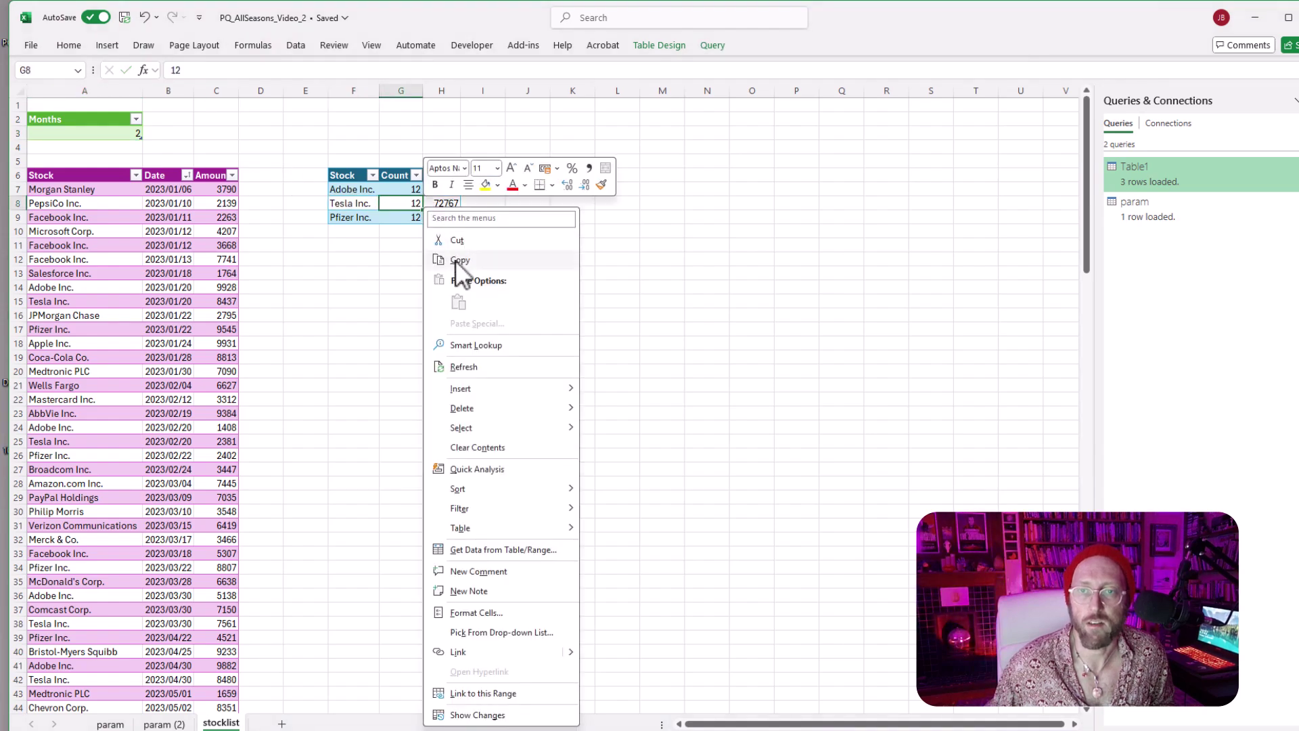
pyautogui.click(487, 366)
pyautogui.scroll(-5, 453, 261)
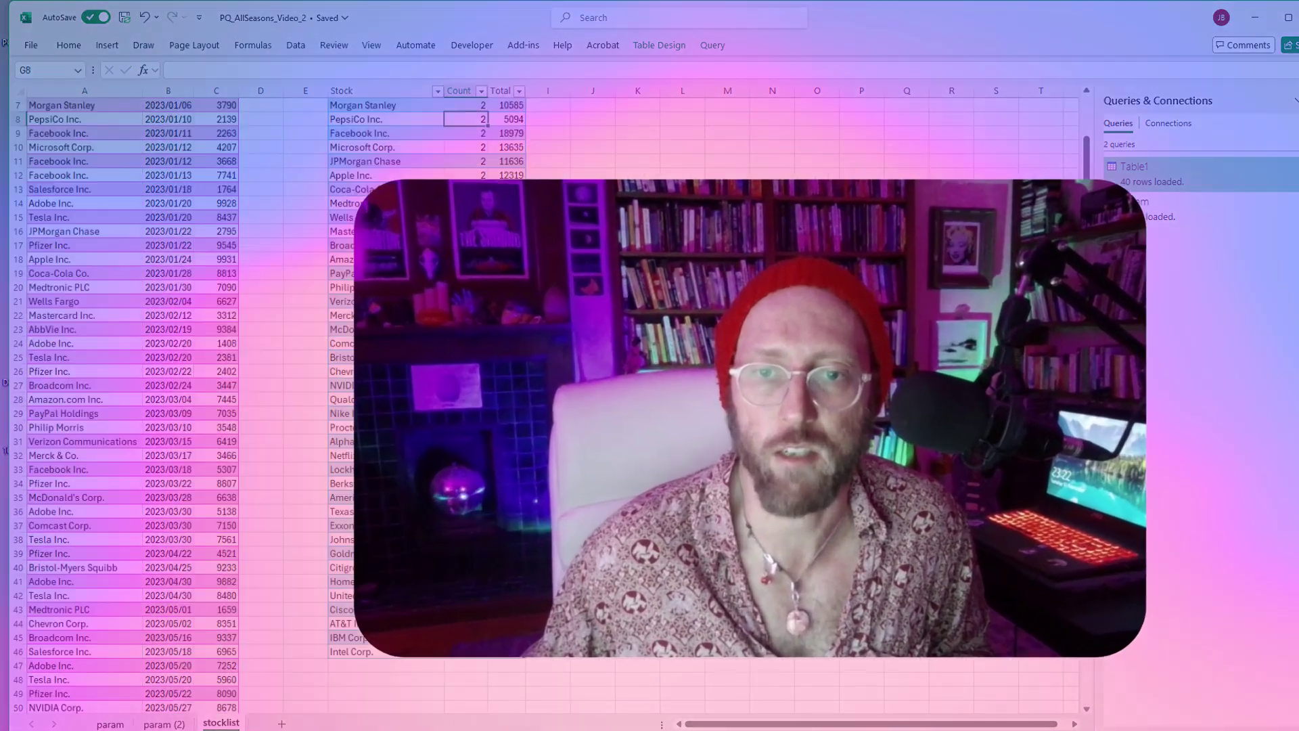